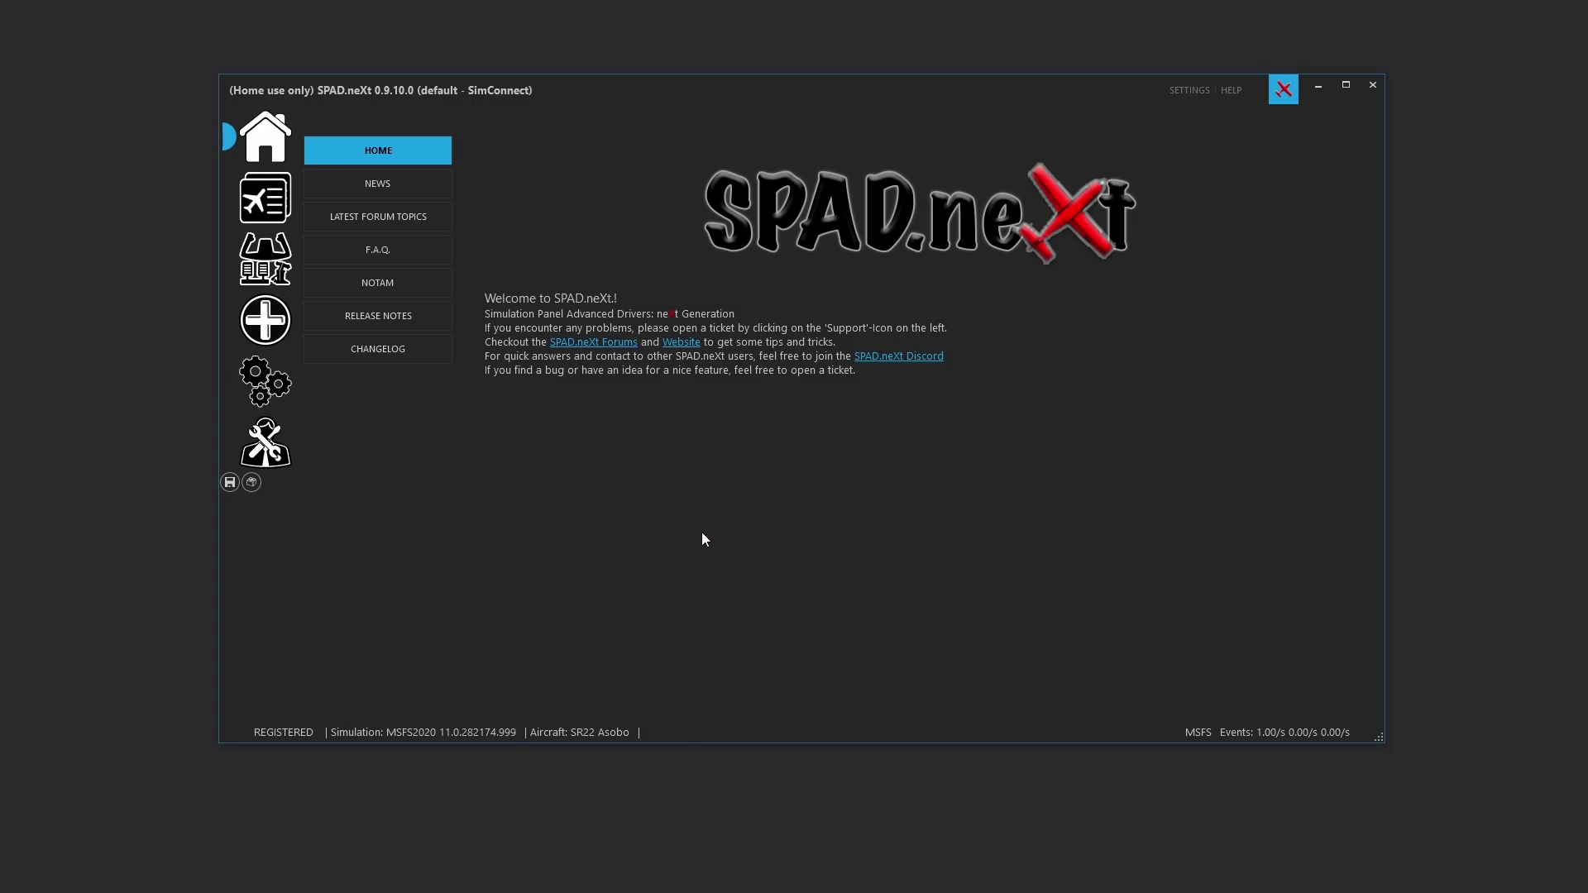
Step: Look through the news, latest forum topics and F.A.Q. pages, reading the Update Subscription entry and collapsing it again
left_click(279, 198)
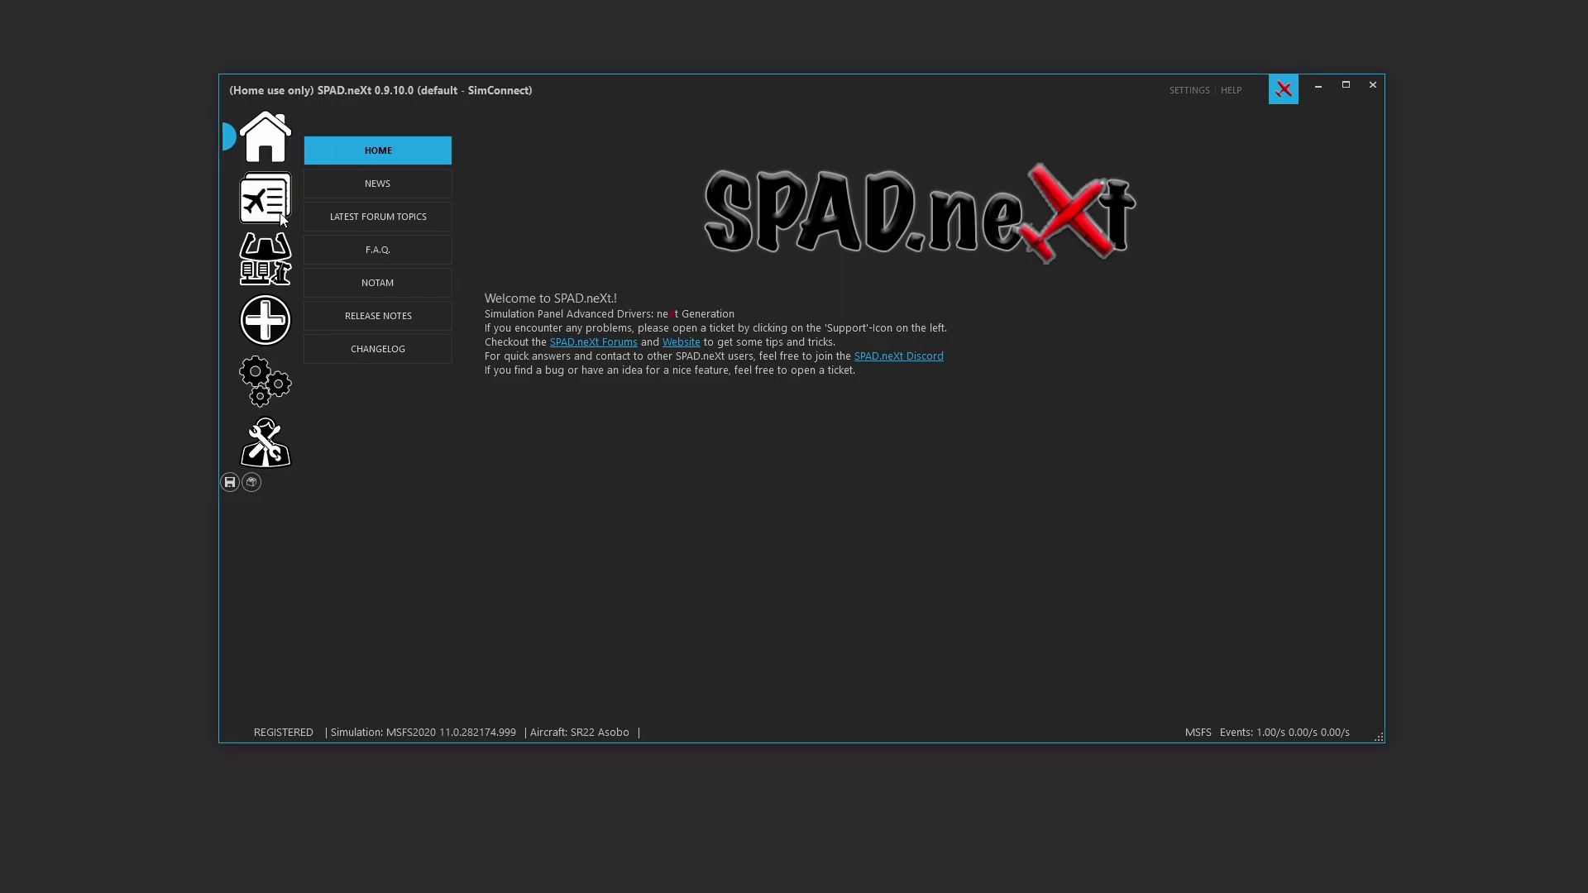
left_click(276, 134)
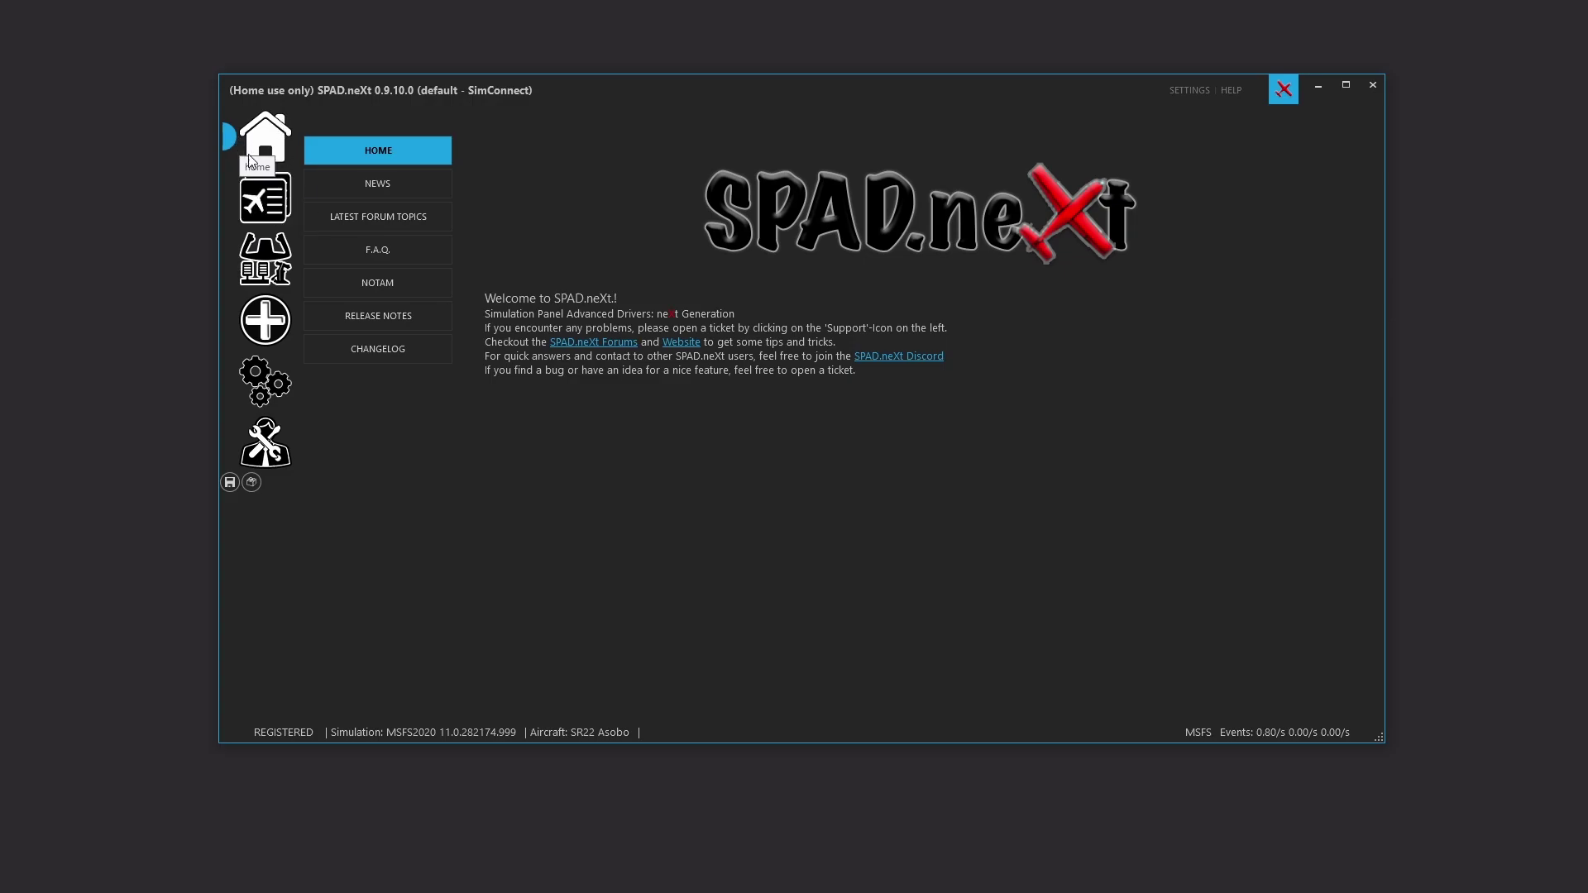
left_click(406, 177)
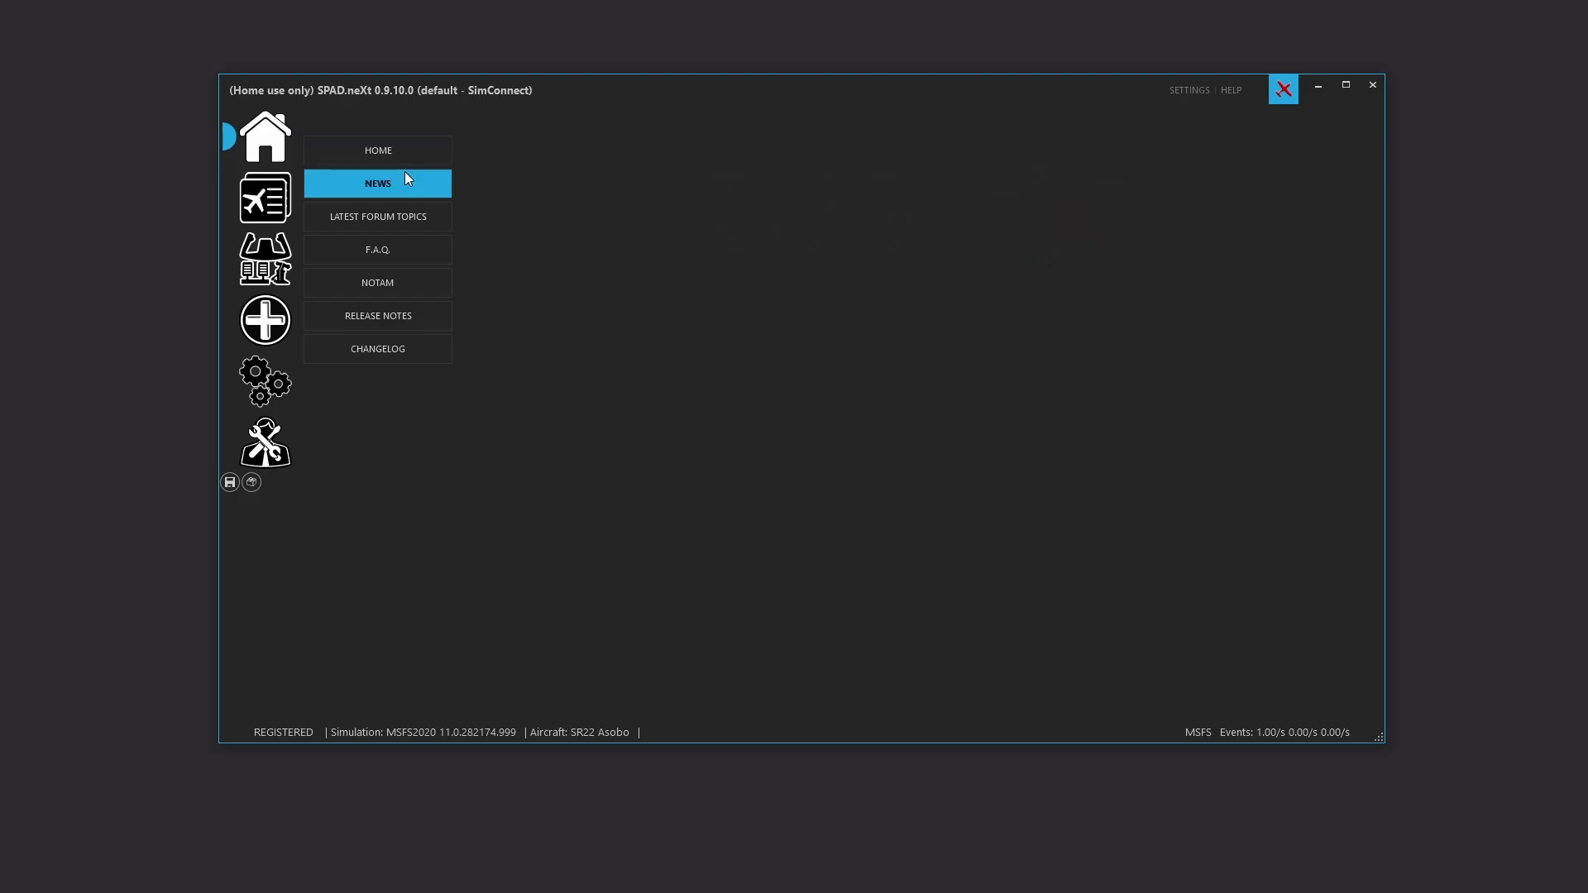
left_click(388, 225)
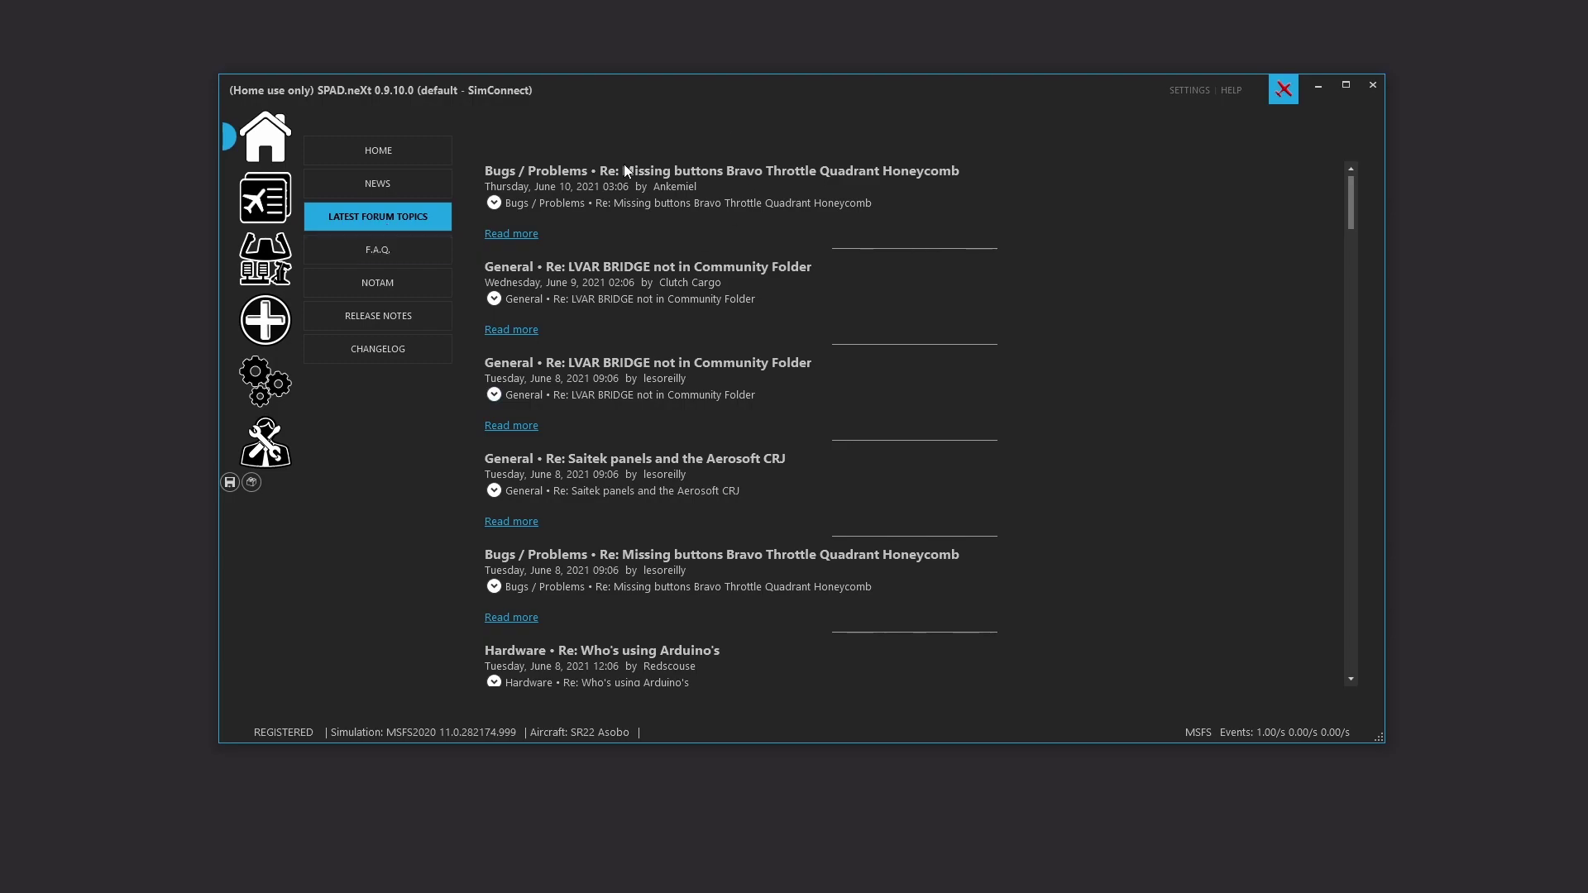
left_click(391, 247)
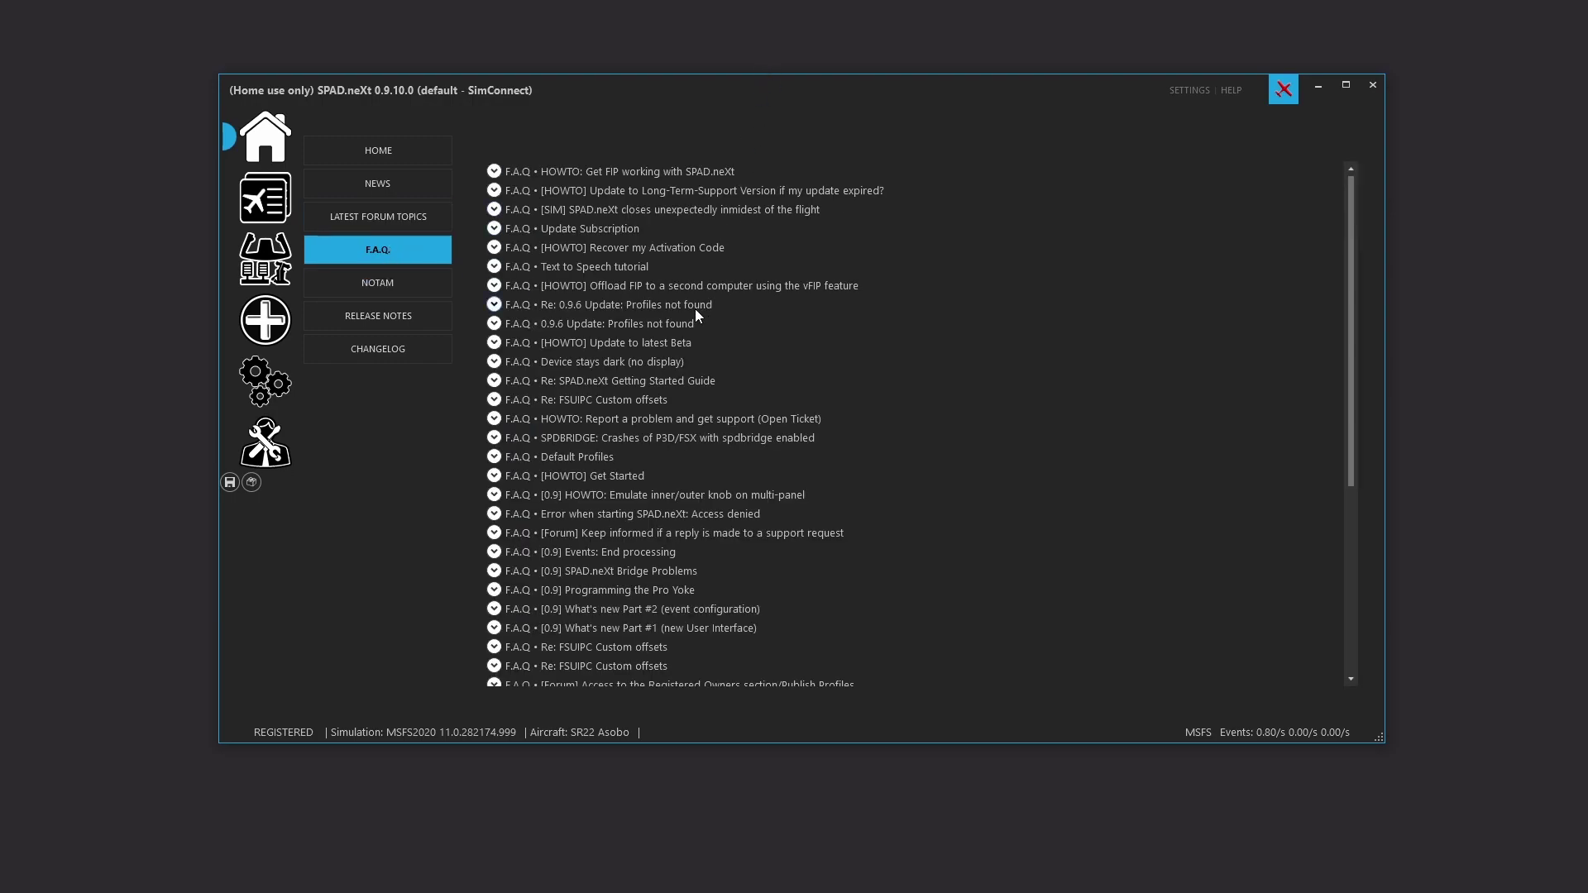
left_click(495, 230)
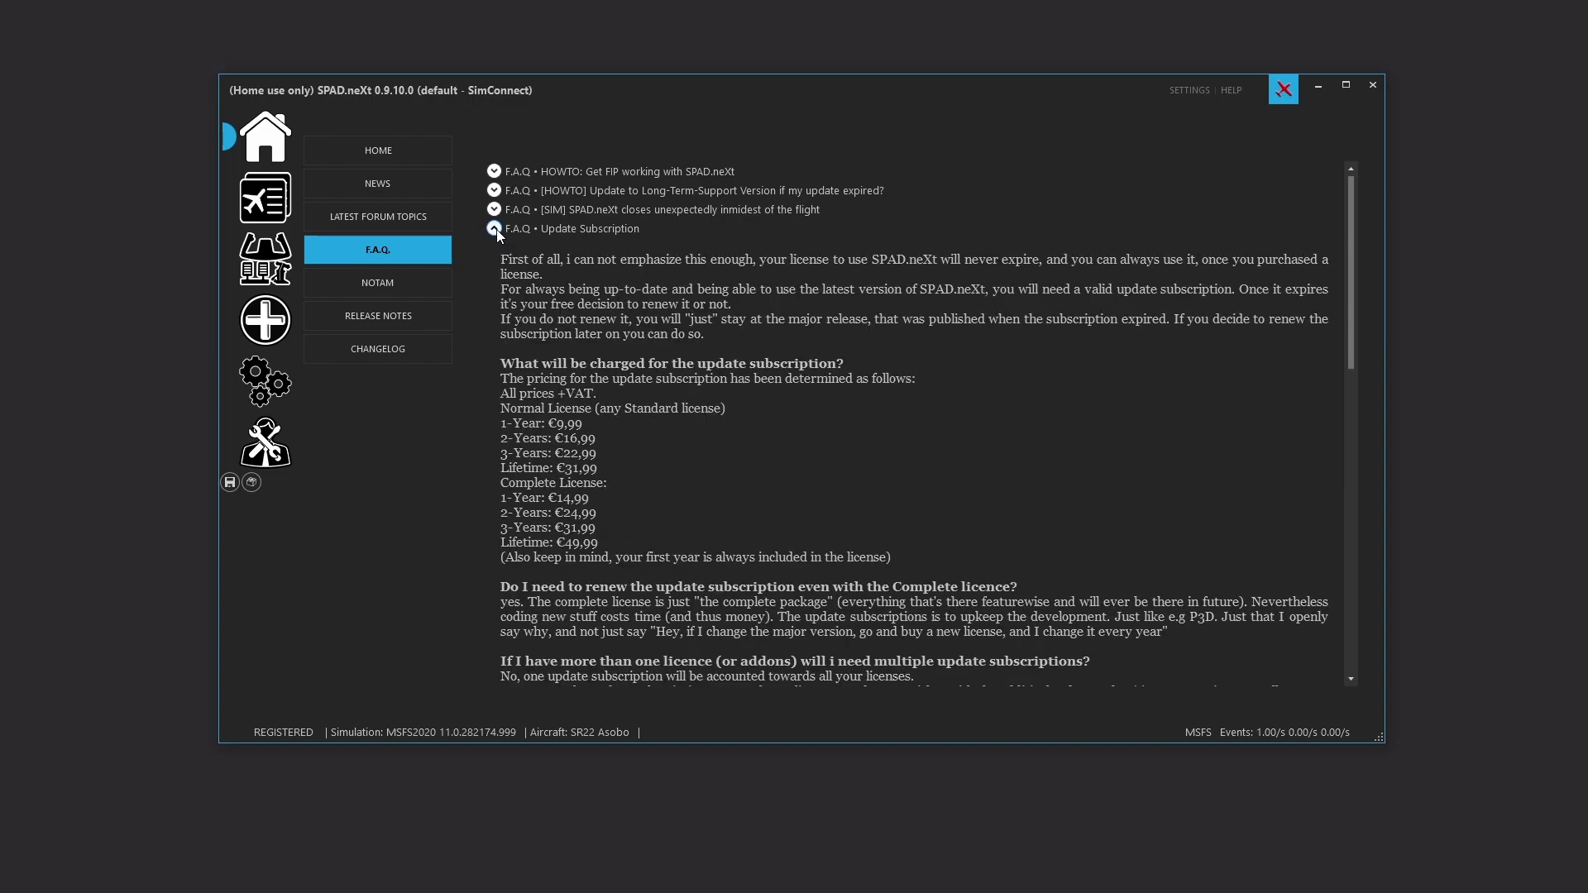
left_click(495, 230)
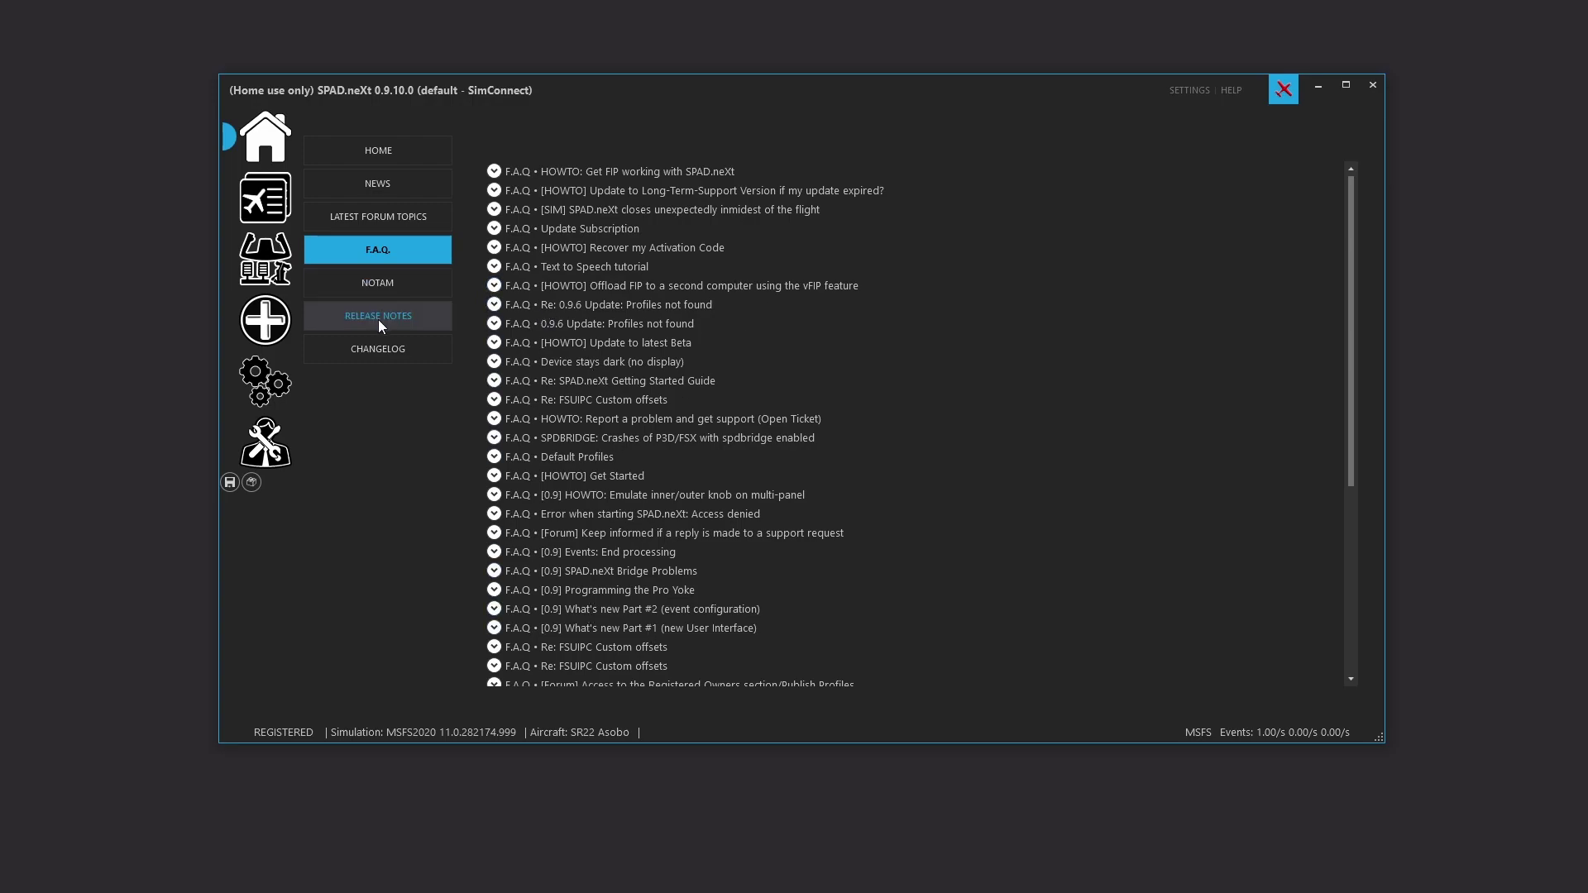
Step: Look through the release notes and the changelog of recent versions
left_click(402, 316)
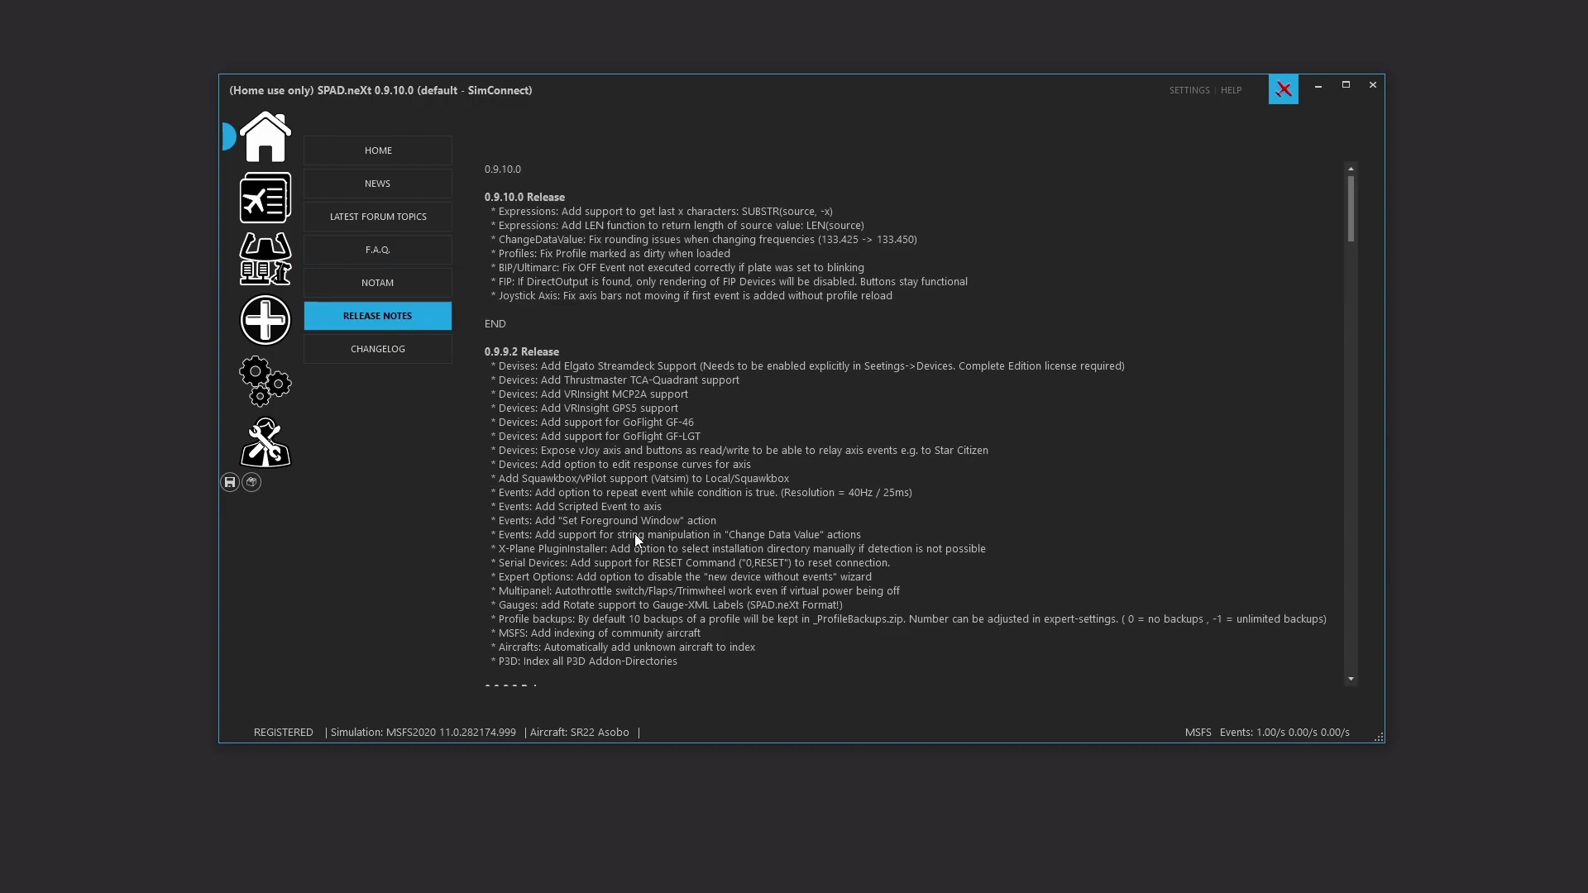
scroll(633, 530, "down", 10)
scroll(632, 530, "up", 10)
left_click(395, 347)
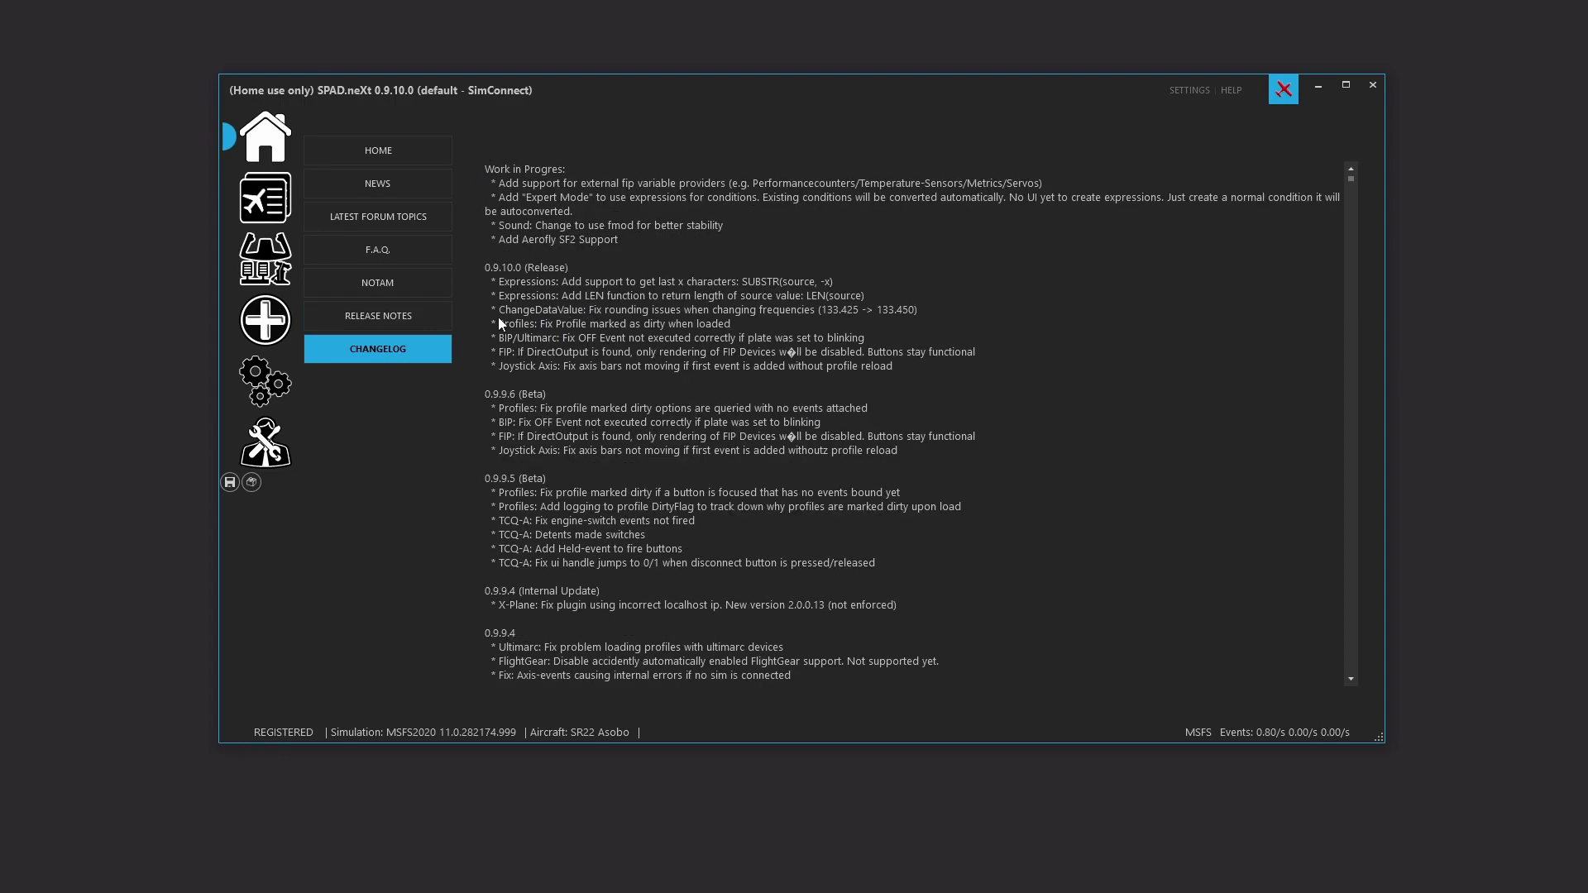
scroll(569, 406, "down", 1)
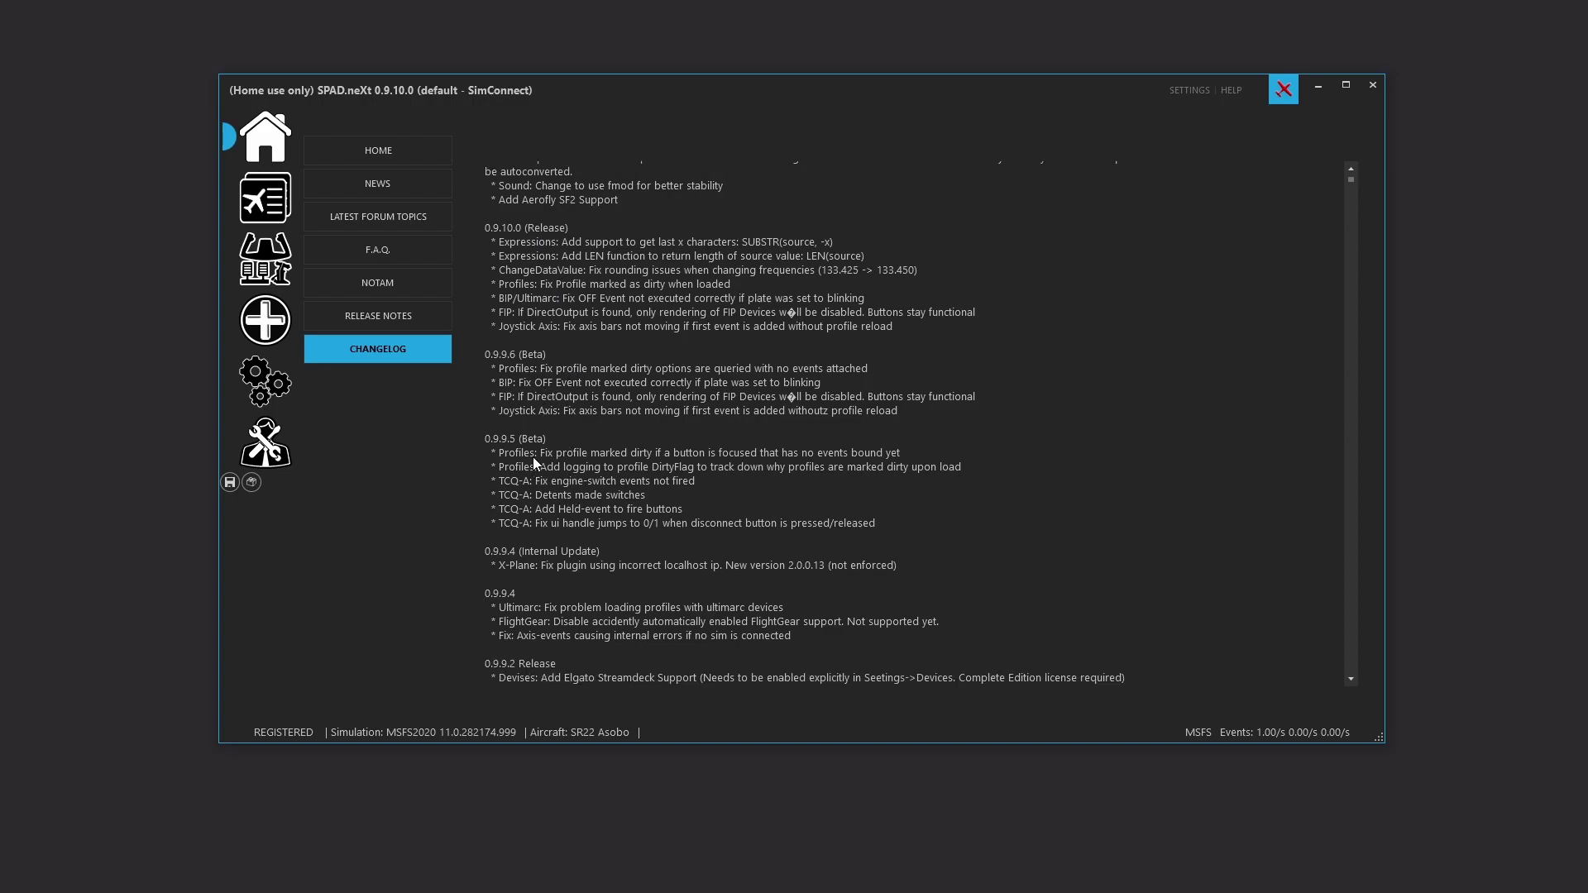
scroll(577, 415, "down", 4)
scroll(577, 415, "up", 5)
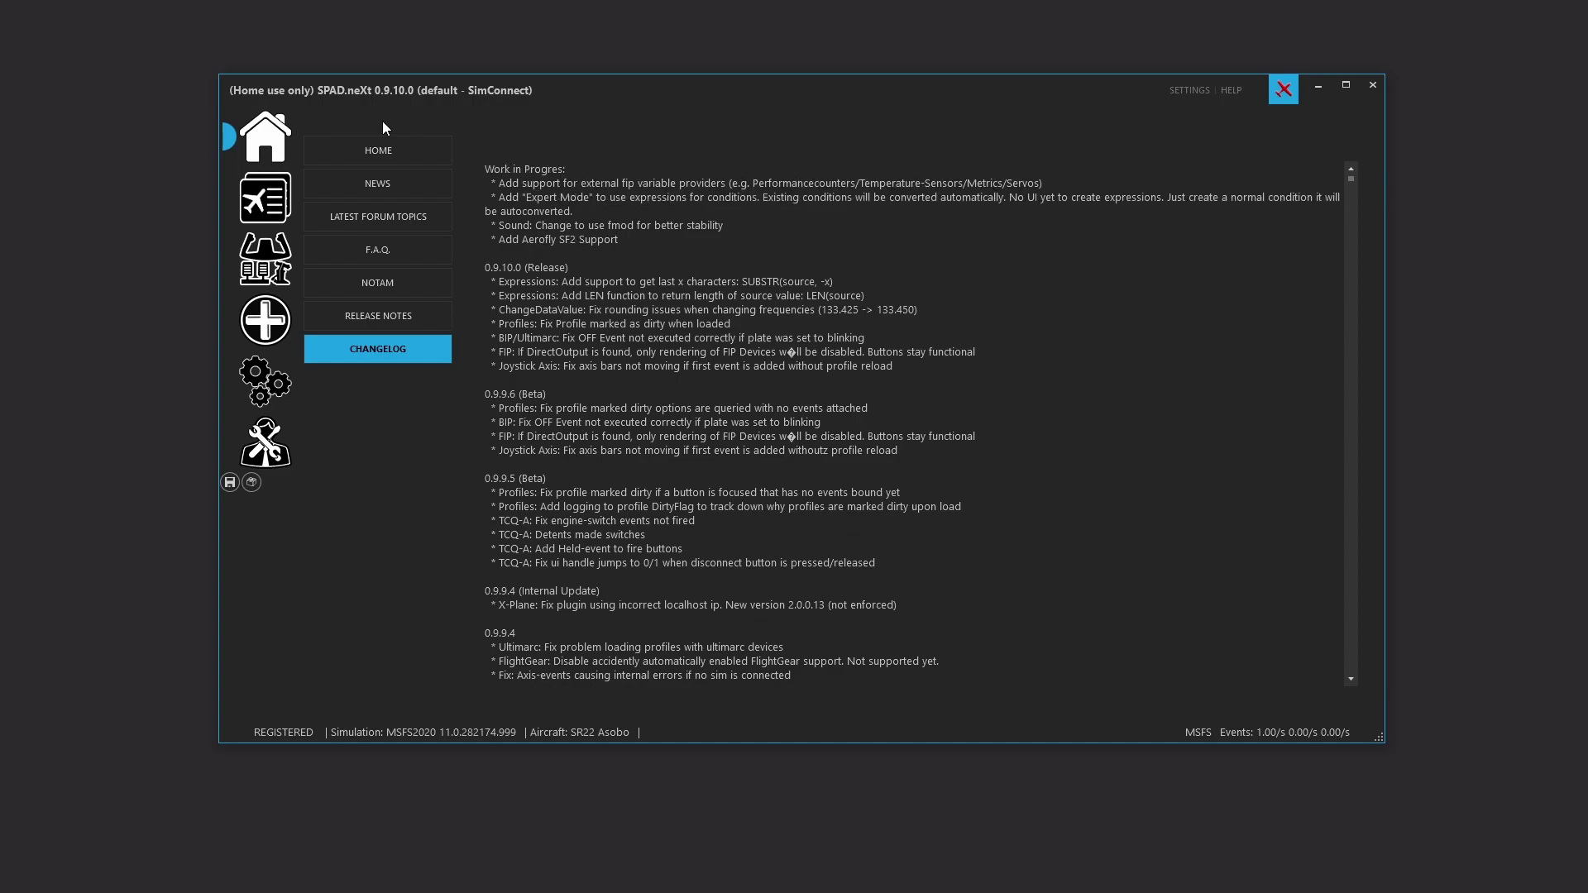
Step: Review the local, online and own published aircraft profiles, and return to the local profile list
left_click(255, 198)
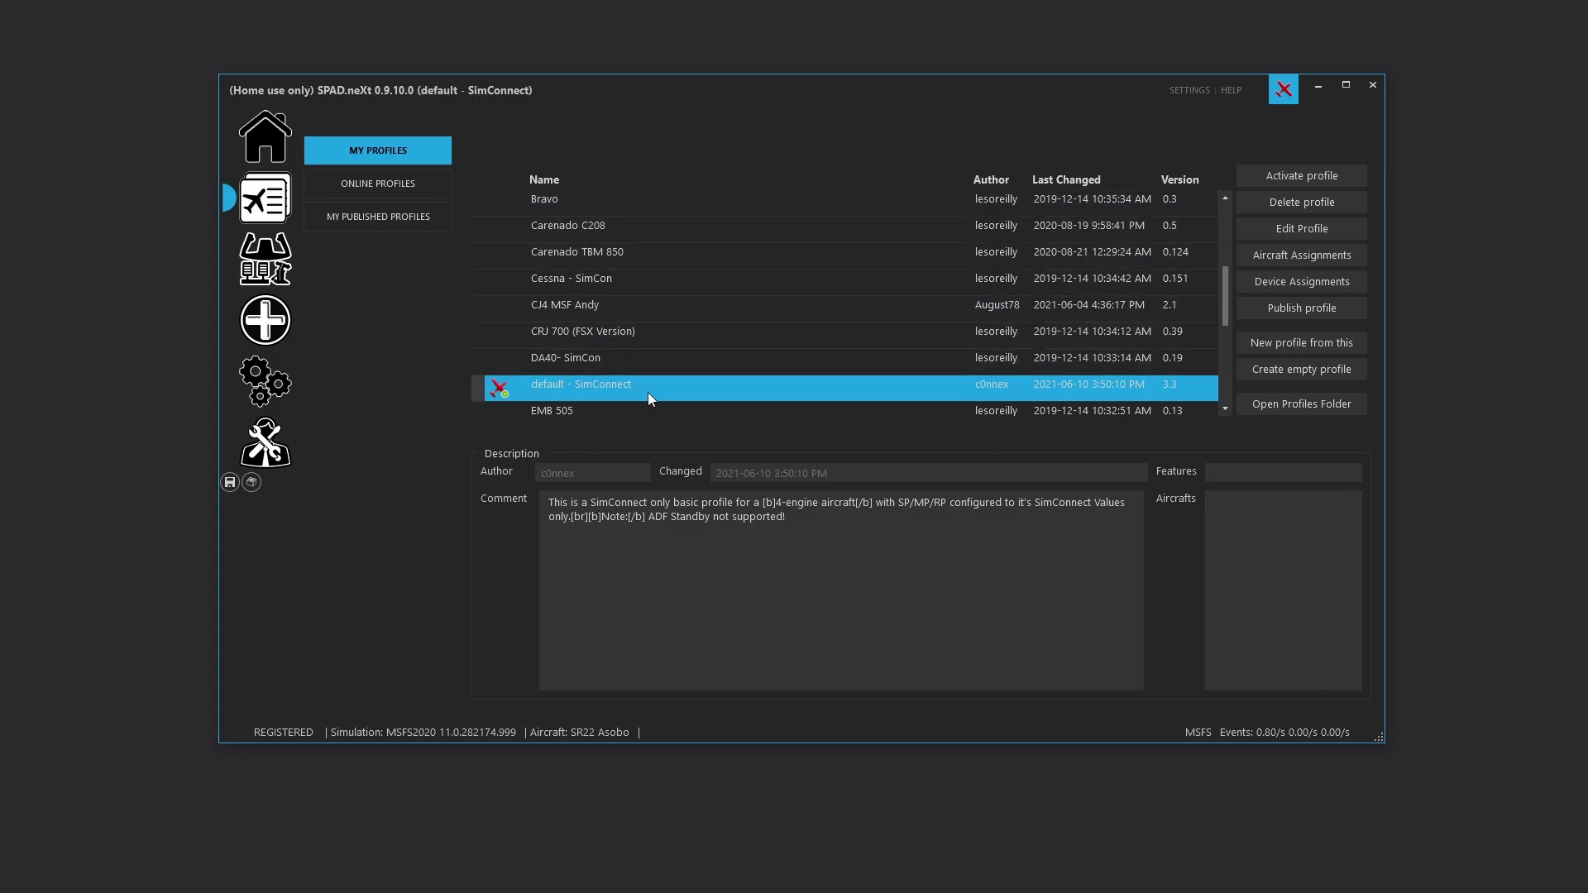
left_click(390, 187)
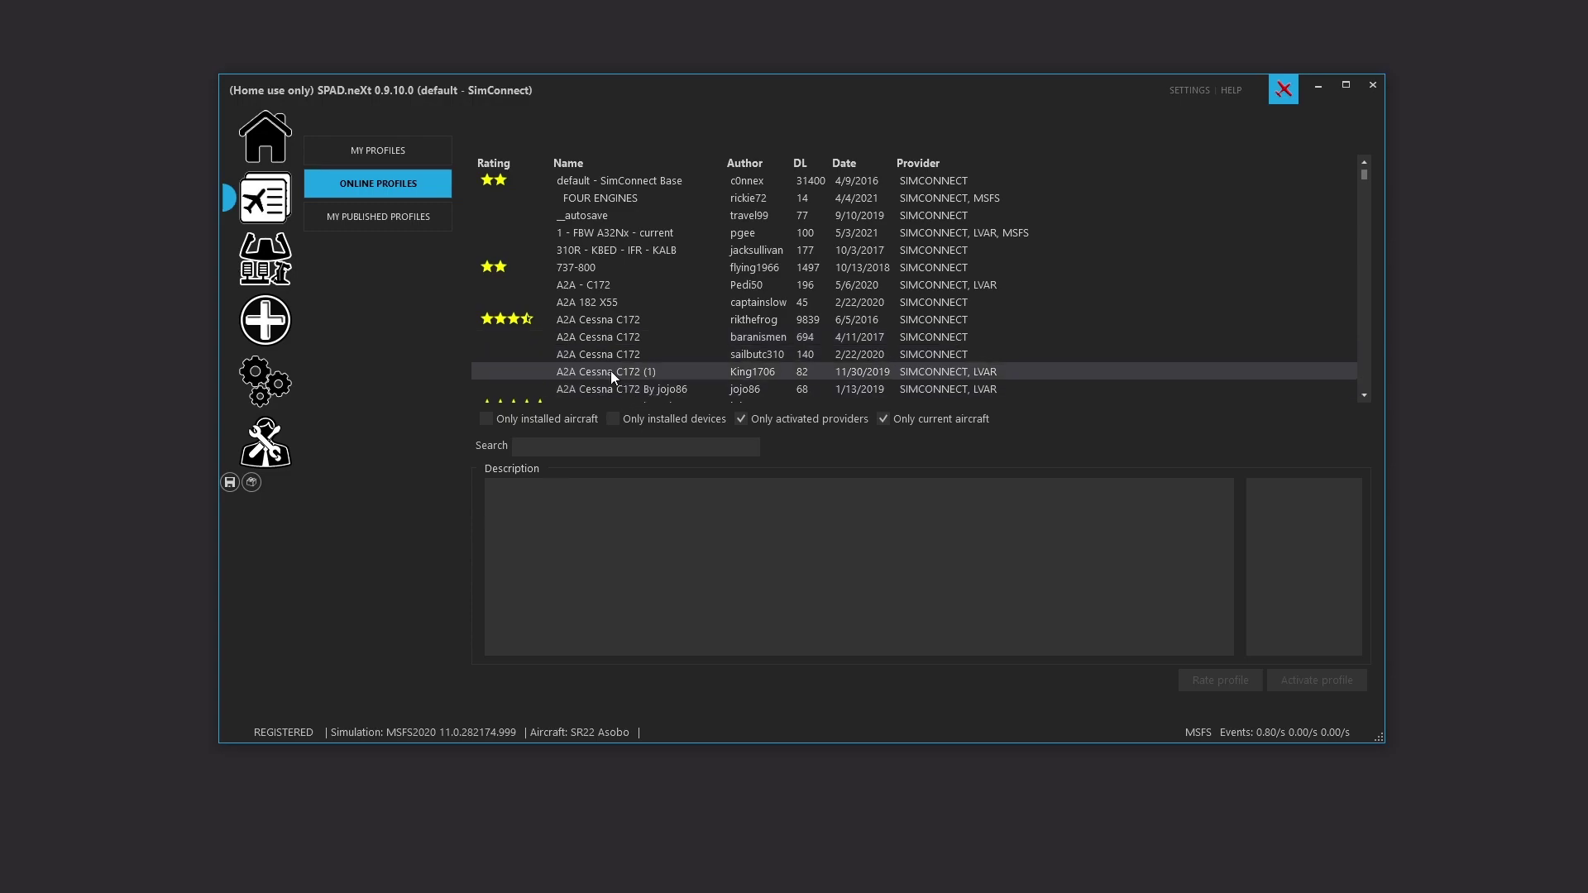
left_click(395, 217)
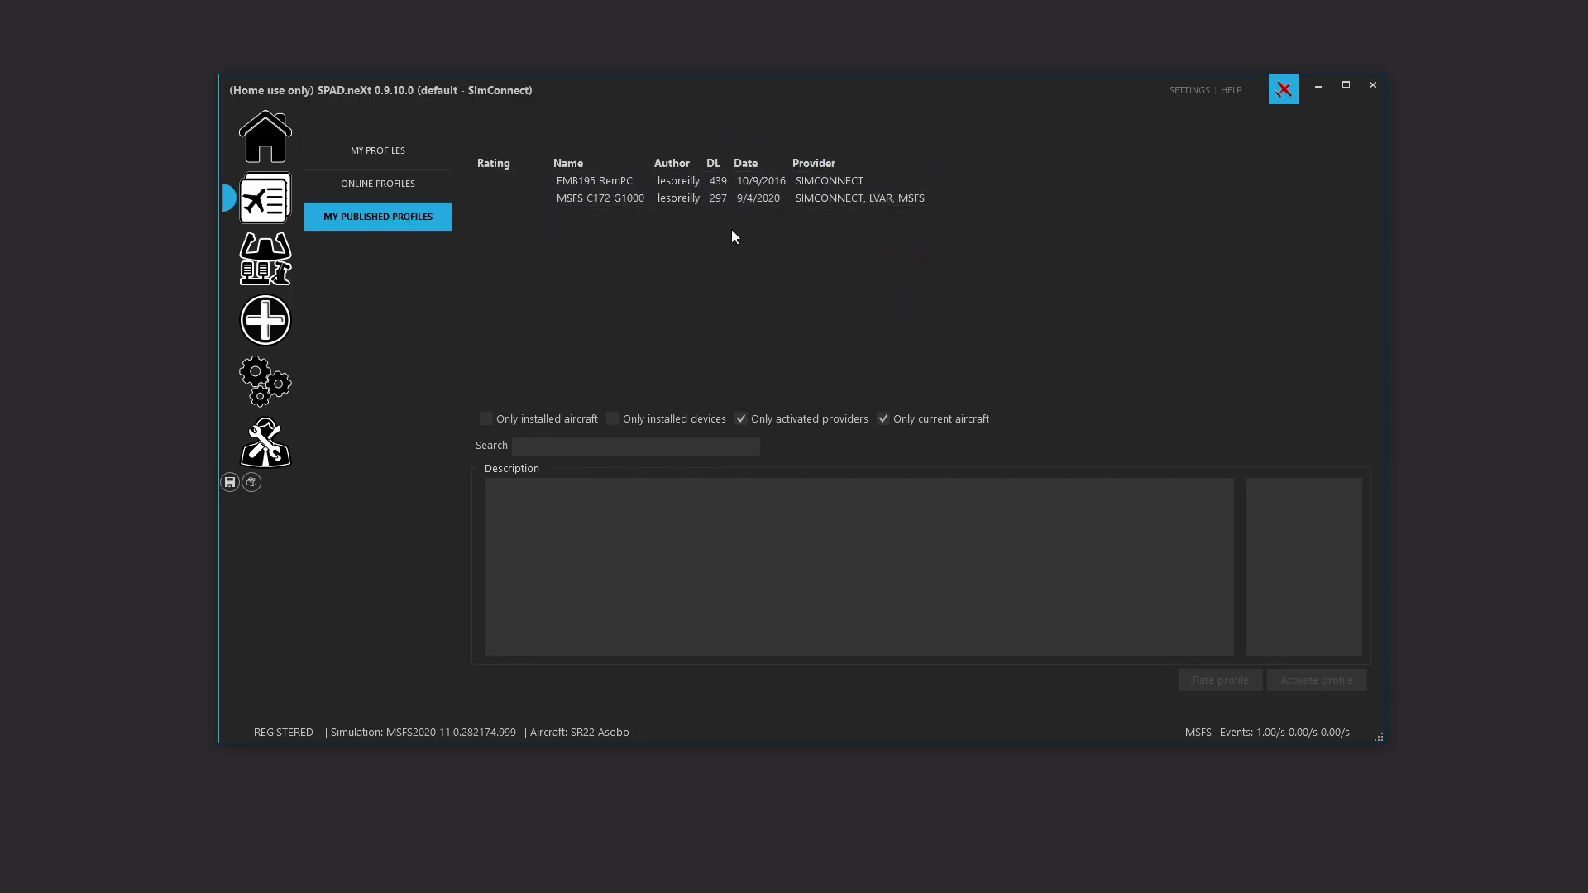
left_click(409, 143)
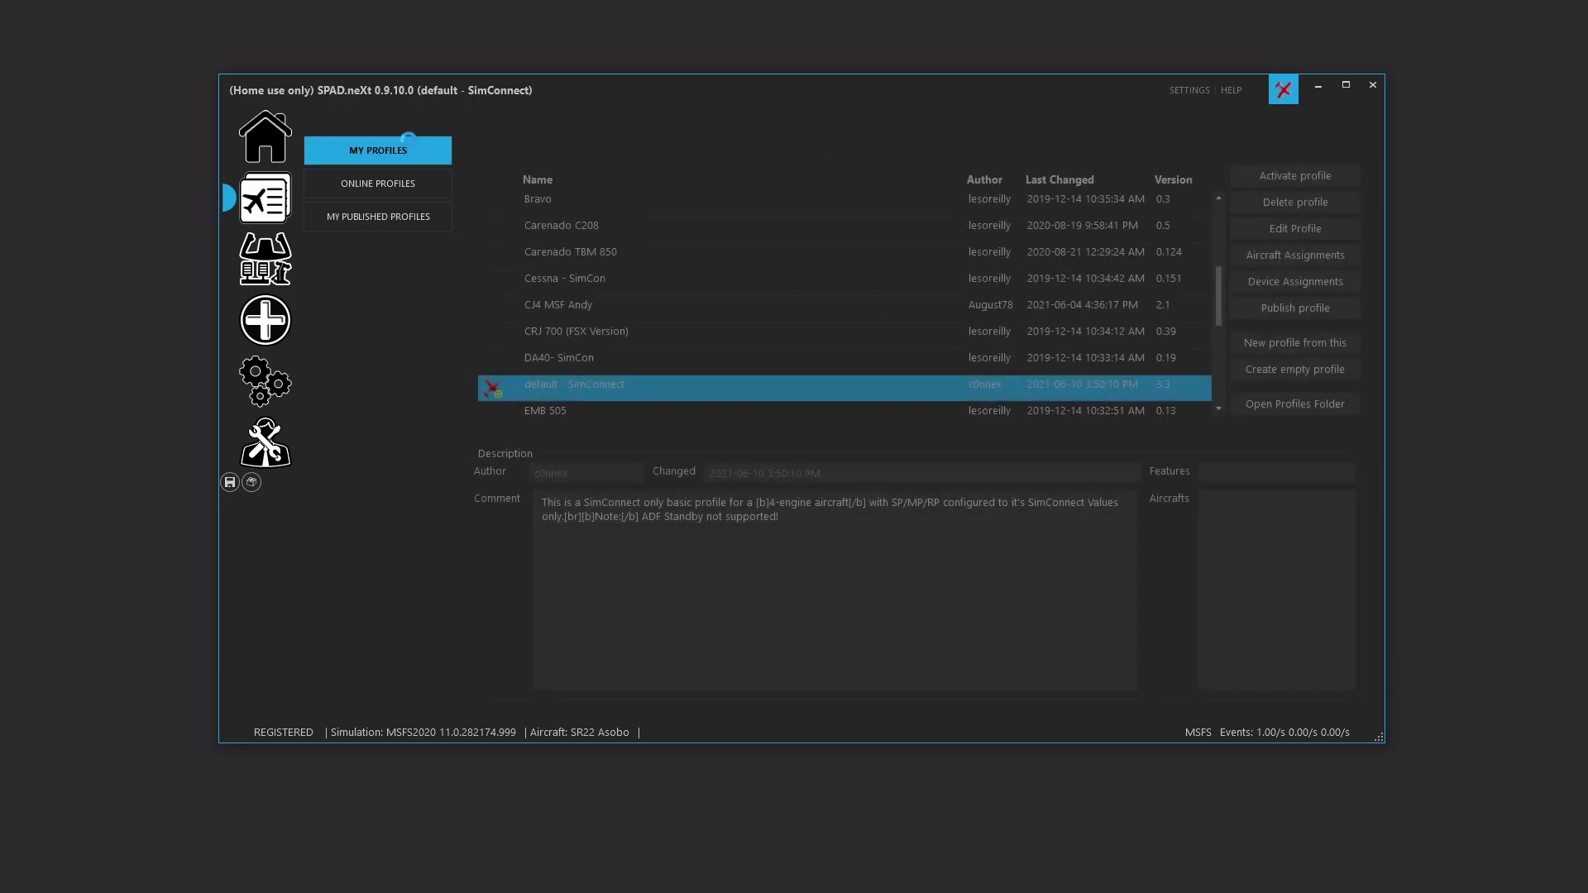
Step: Examine the button, axis and hat switch layouts of the vJoy 1, VJOY 2 and NoIdeaWhatThisIs devices
left_click(284, 259)
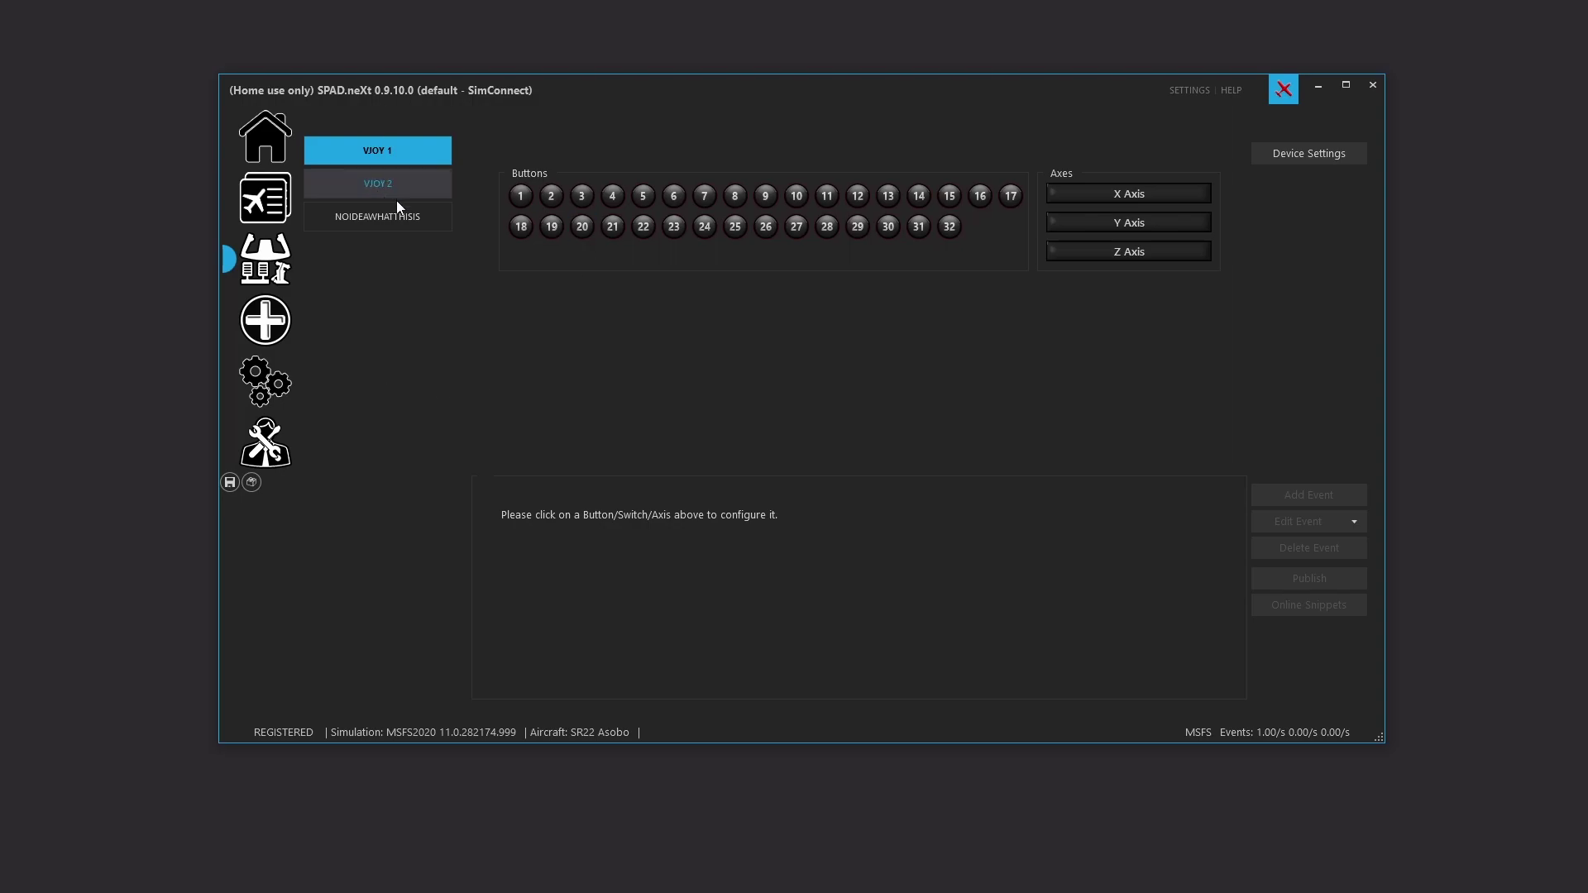
left_click(422, 186)
left_click(990, 427)
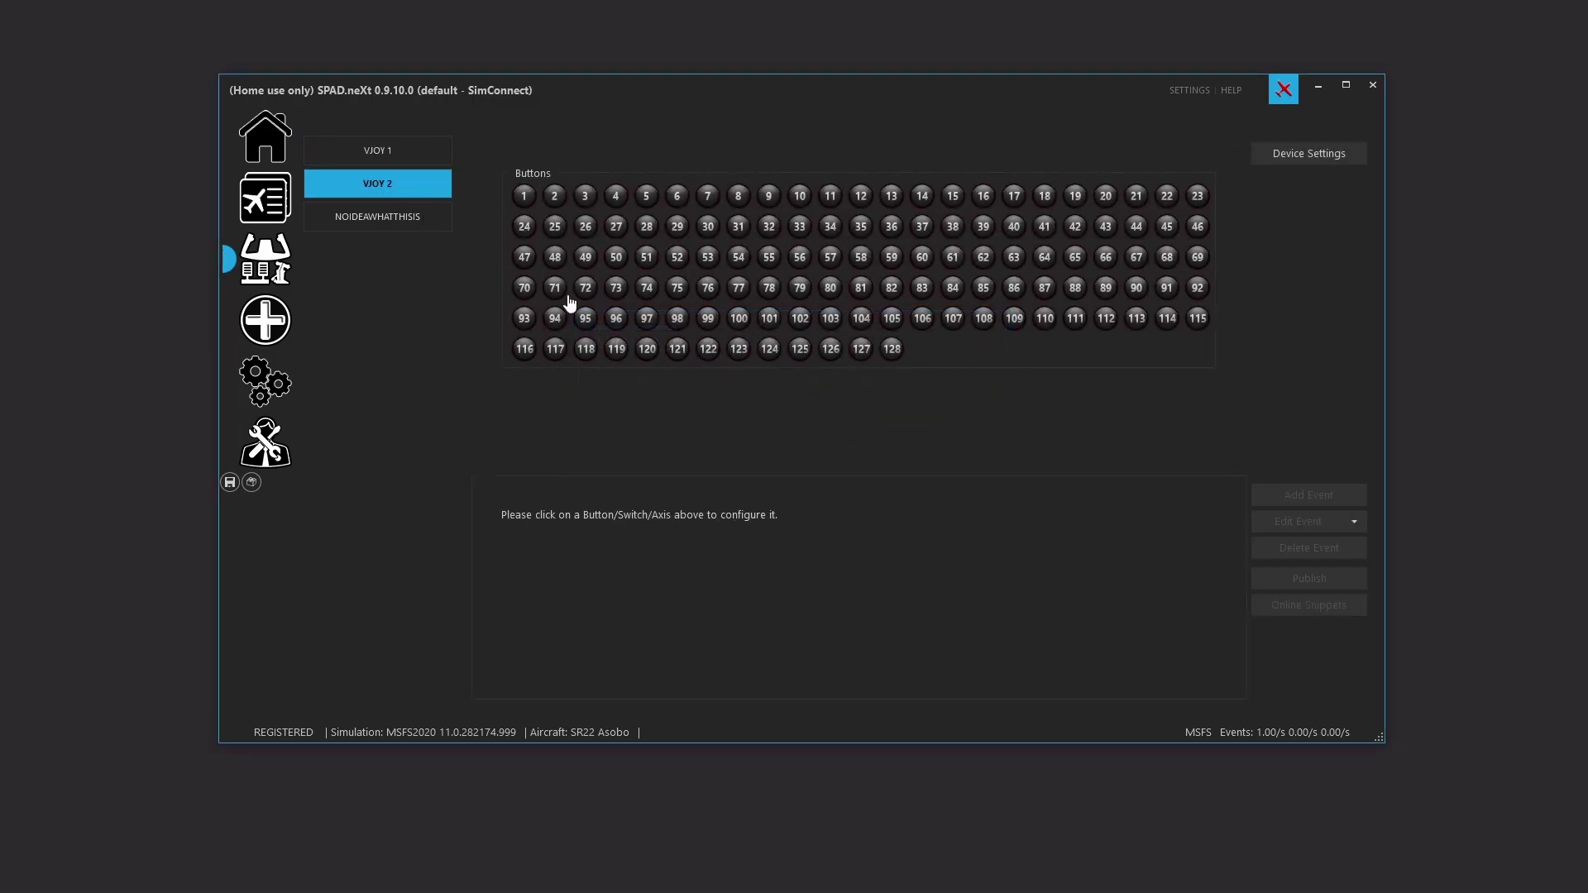
left_click(429, 216)
left_click(968, 421)
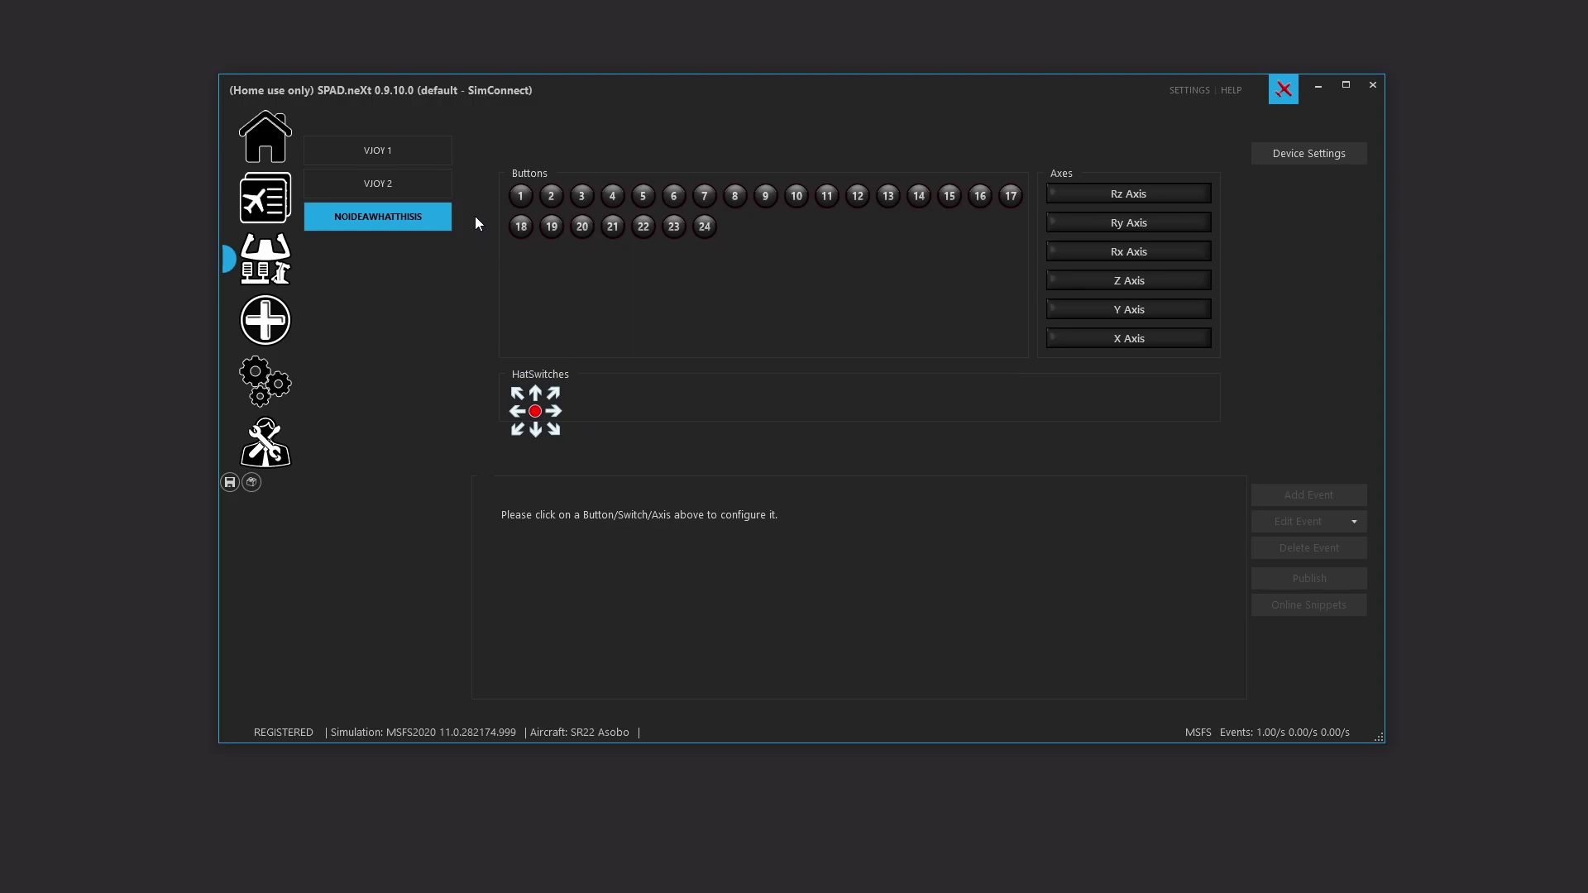
Step: Compare the Data Monitor and Event Monitor pages among the additional tools, ending on the Data Monitor
left_click(265, 320)
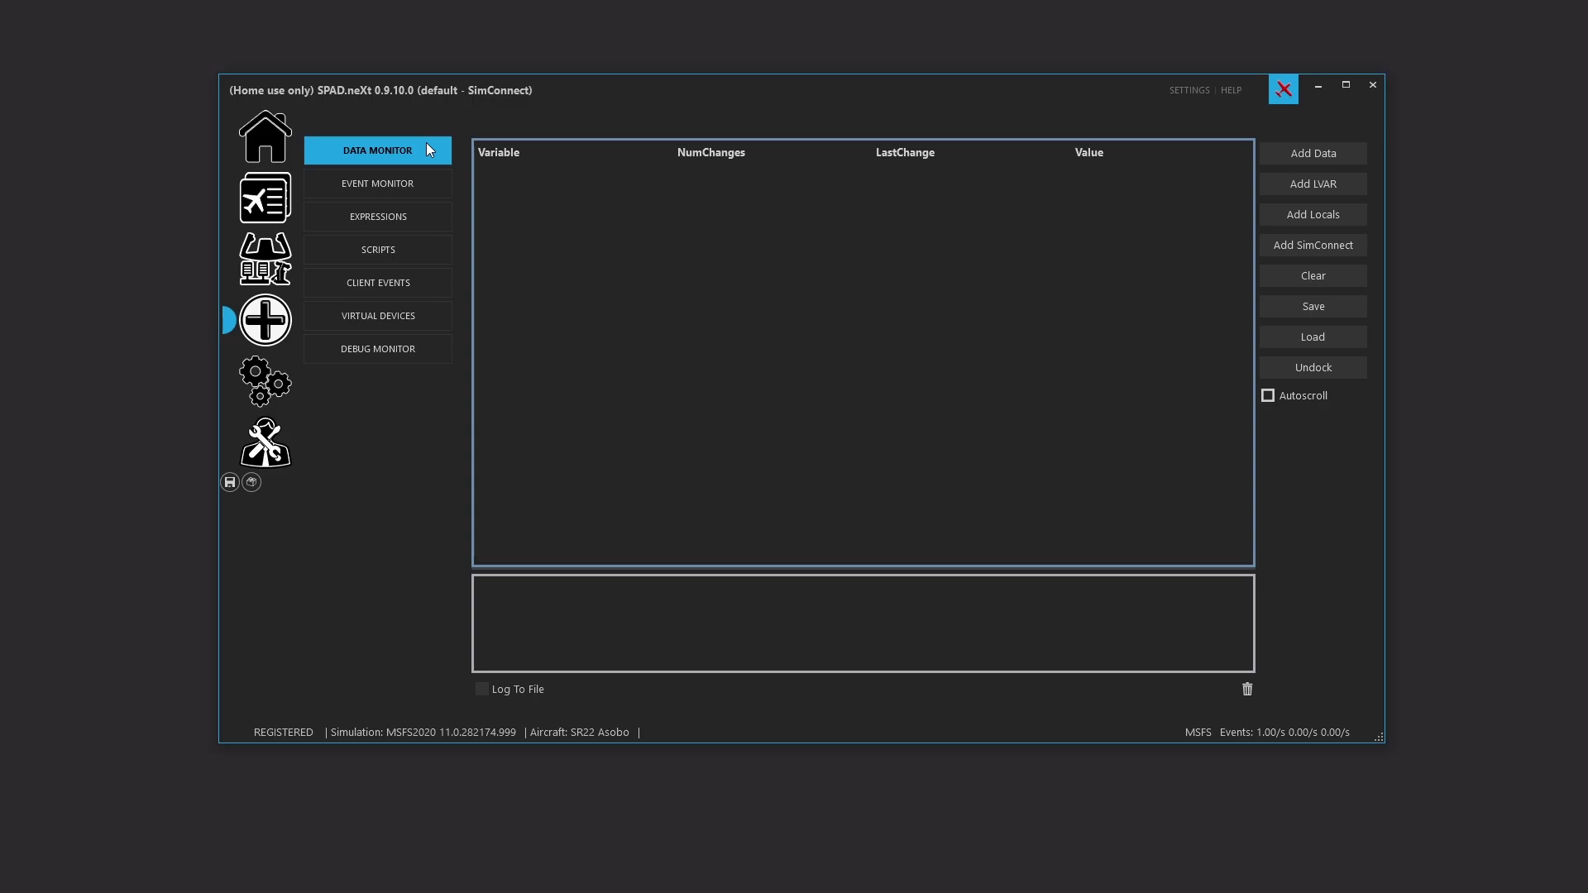
left_click(411, 185)
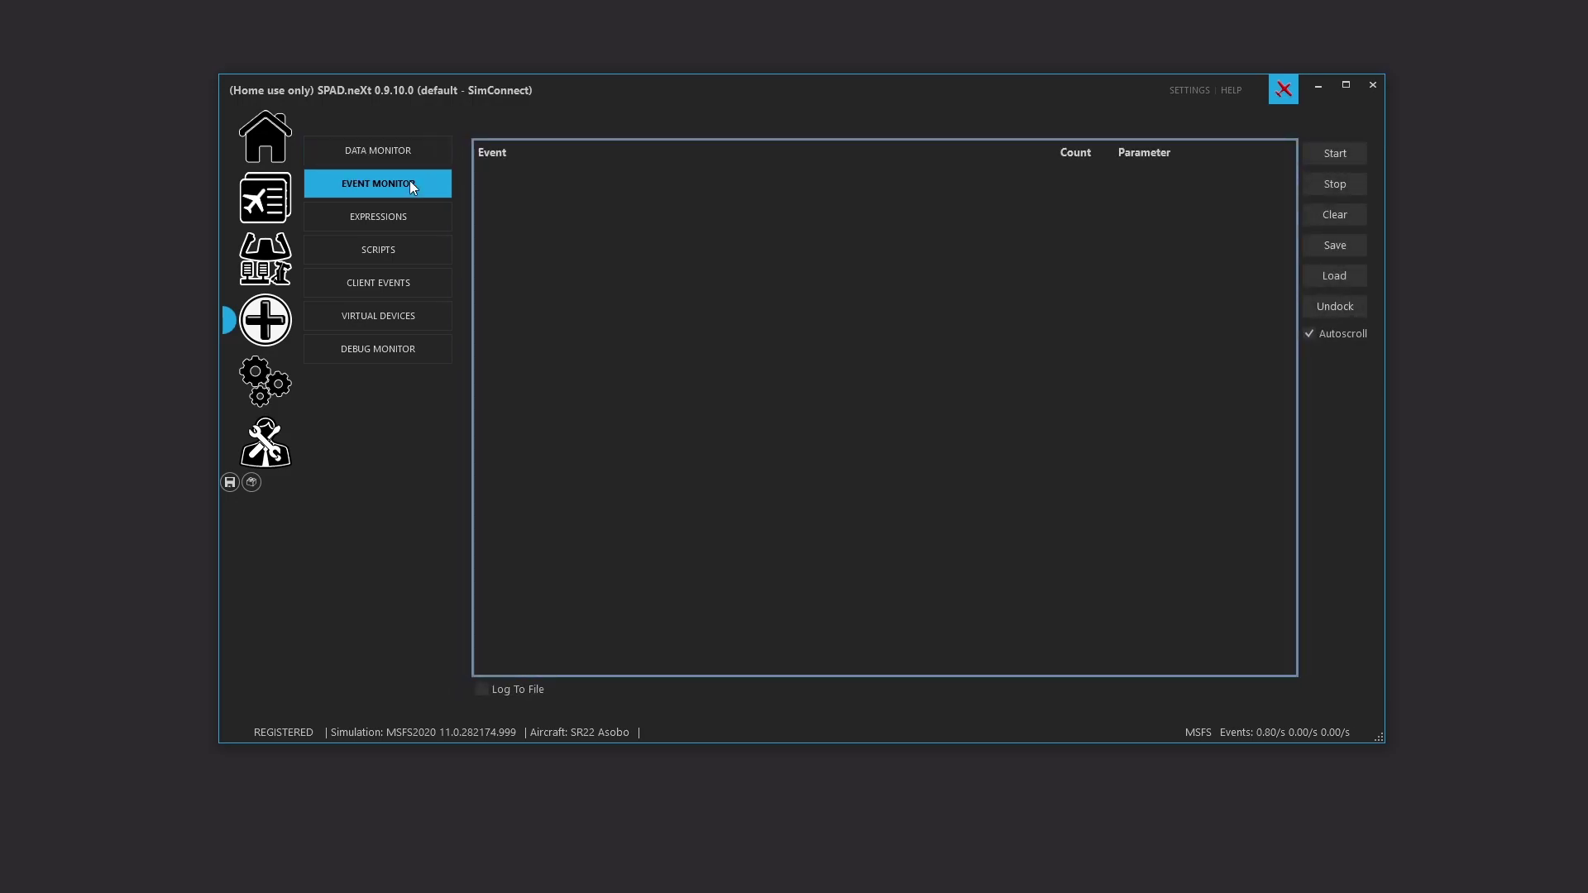
left_click(413, 148)
left_click(404, 182)
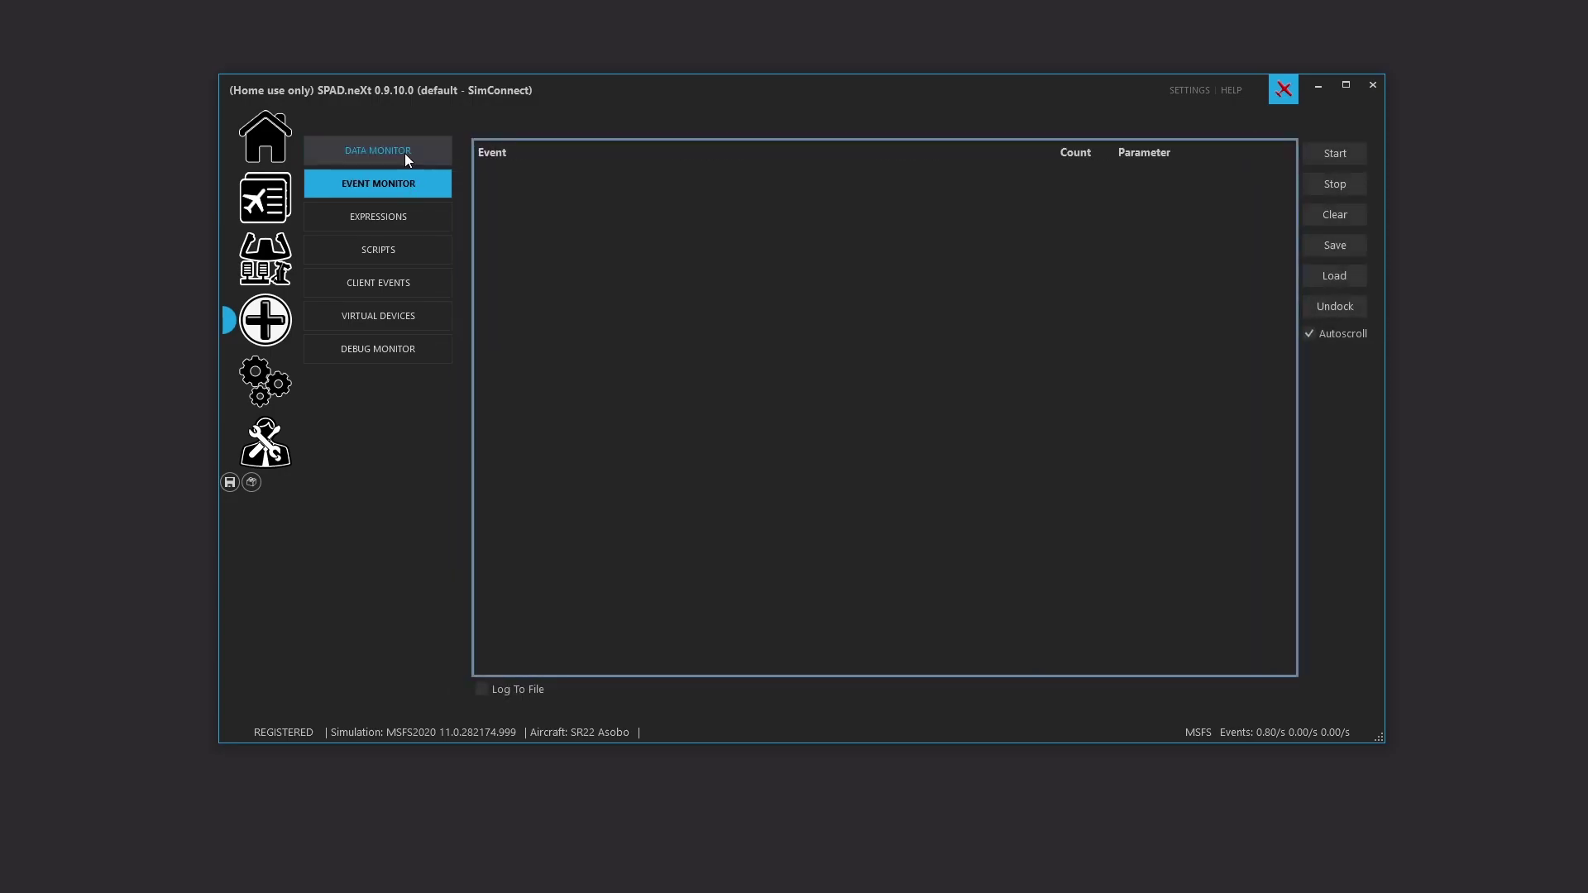
left_click(405, 152)
left_click(399, 184)
left_click(400, 154)
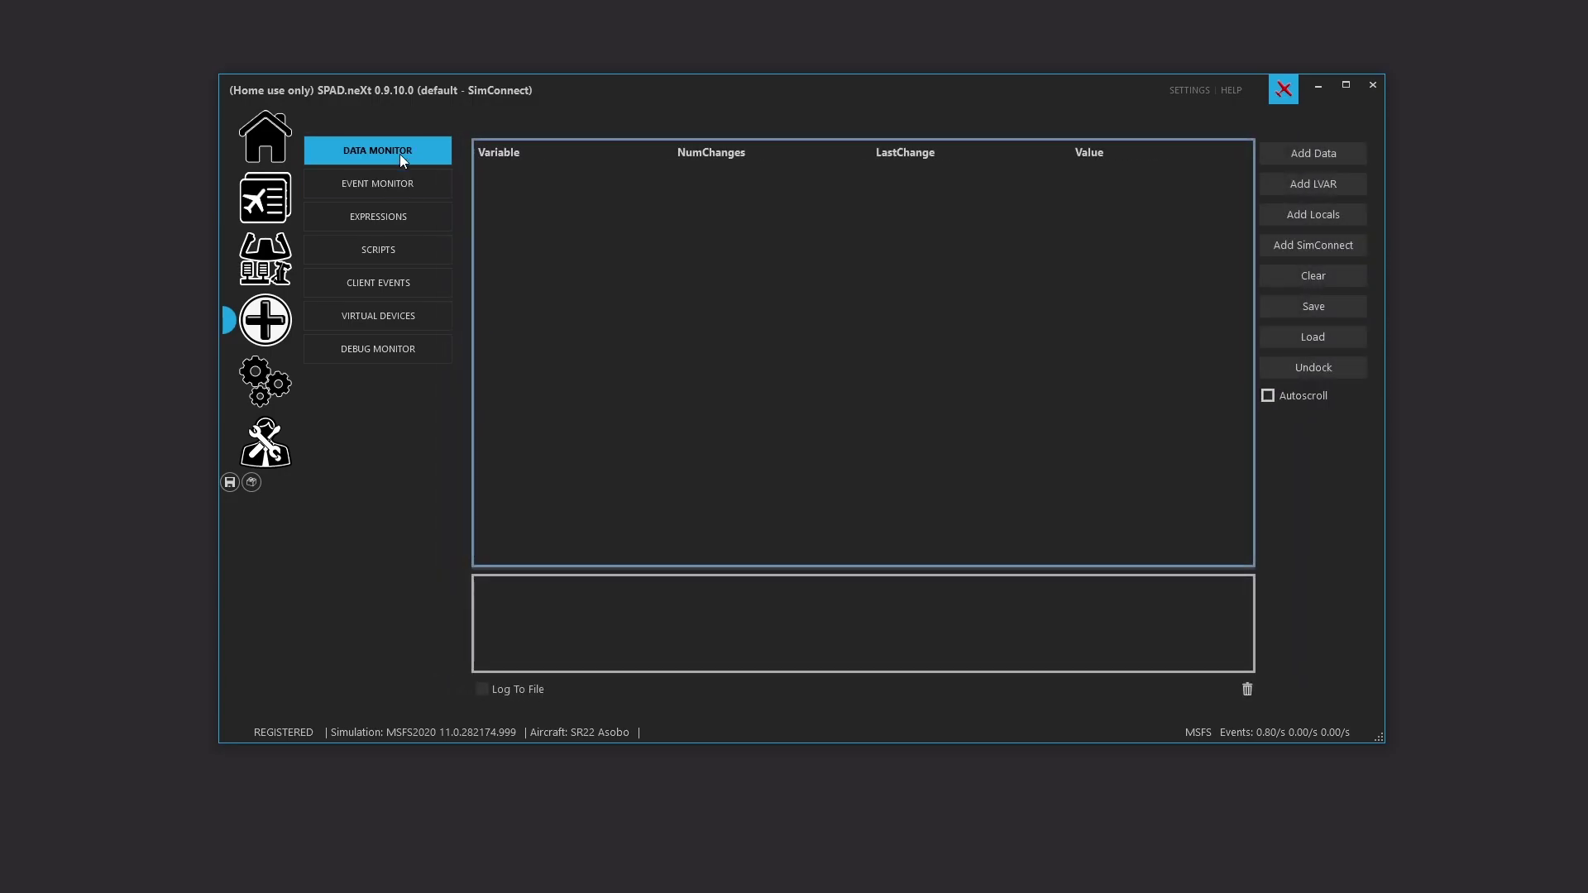
left_click(401, 176)
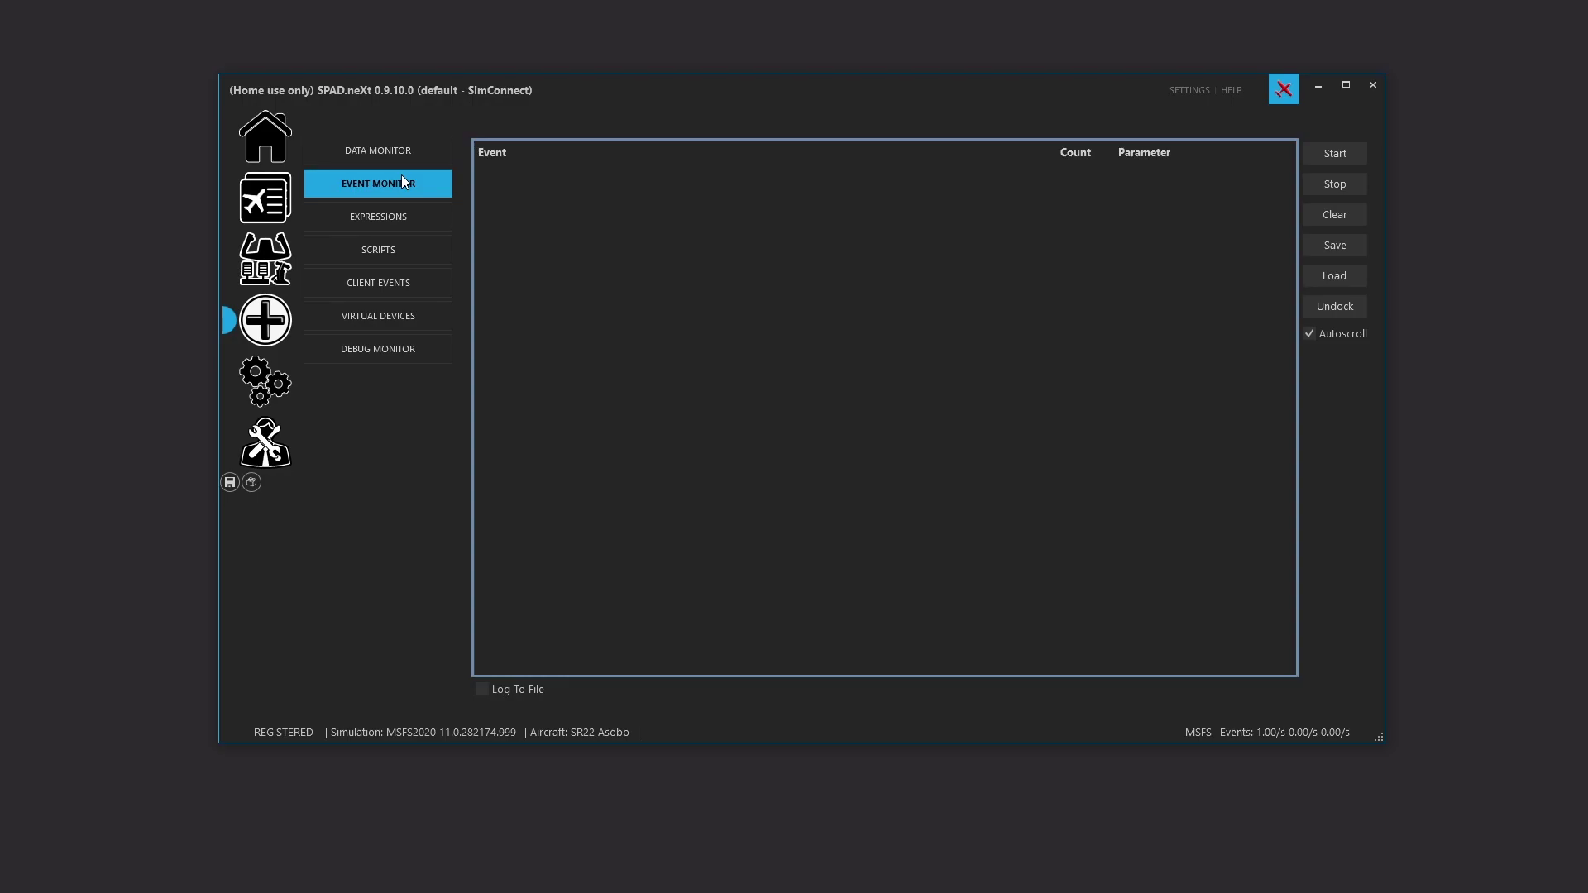
left_click(406, 157)
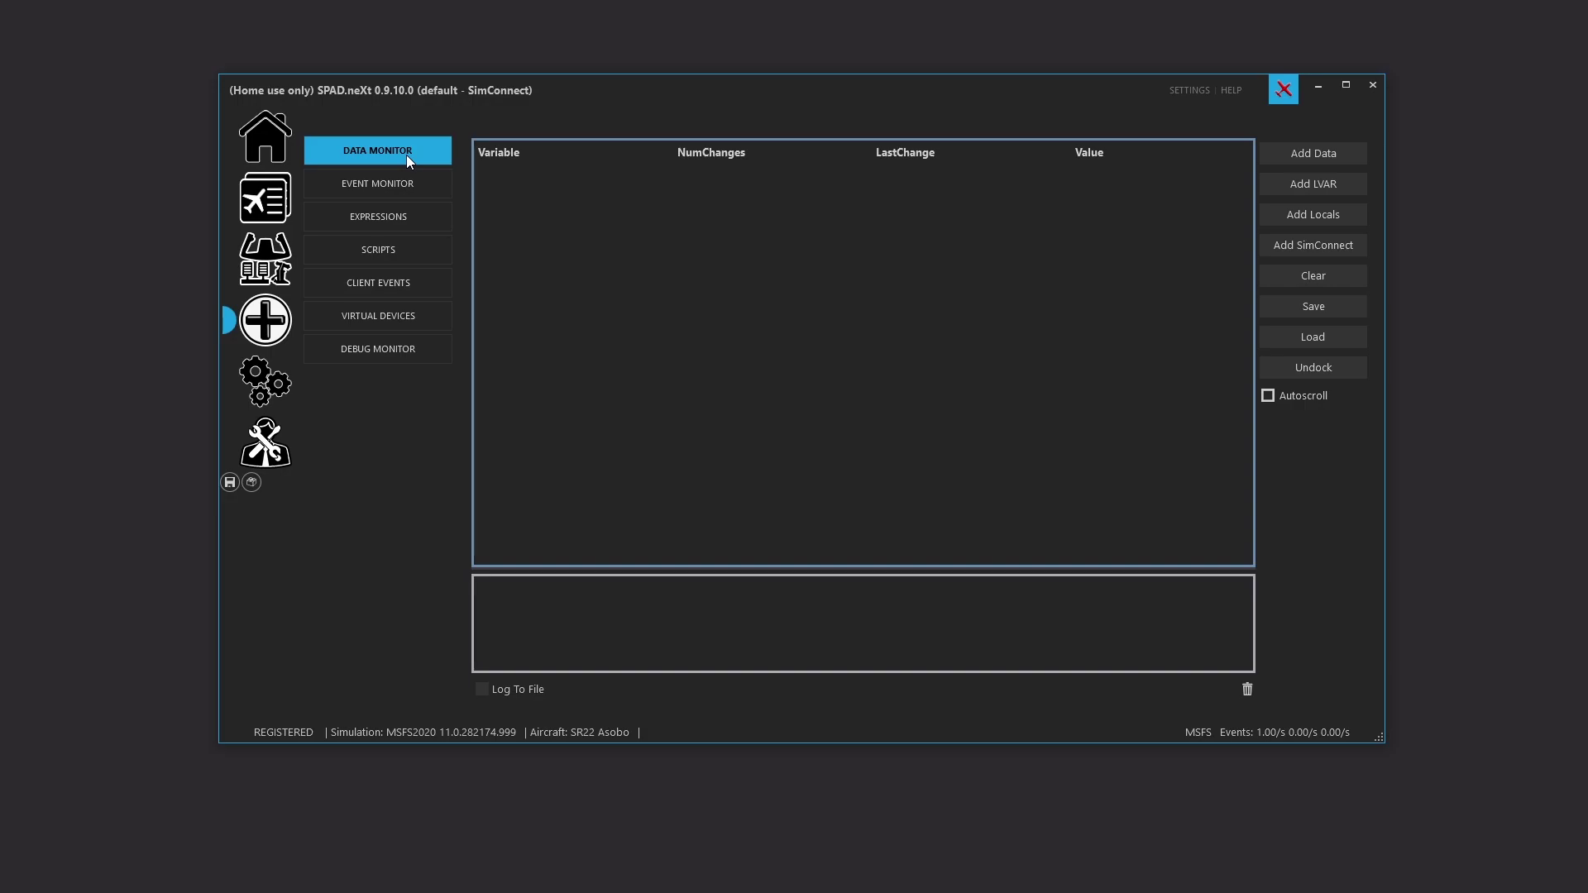
Step: View the custom Expressions page and open the Scripts page
left_click(384, 251)
left_click(398, 214)
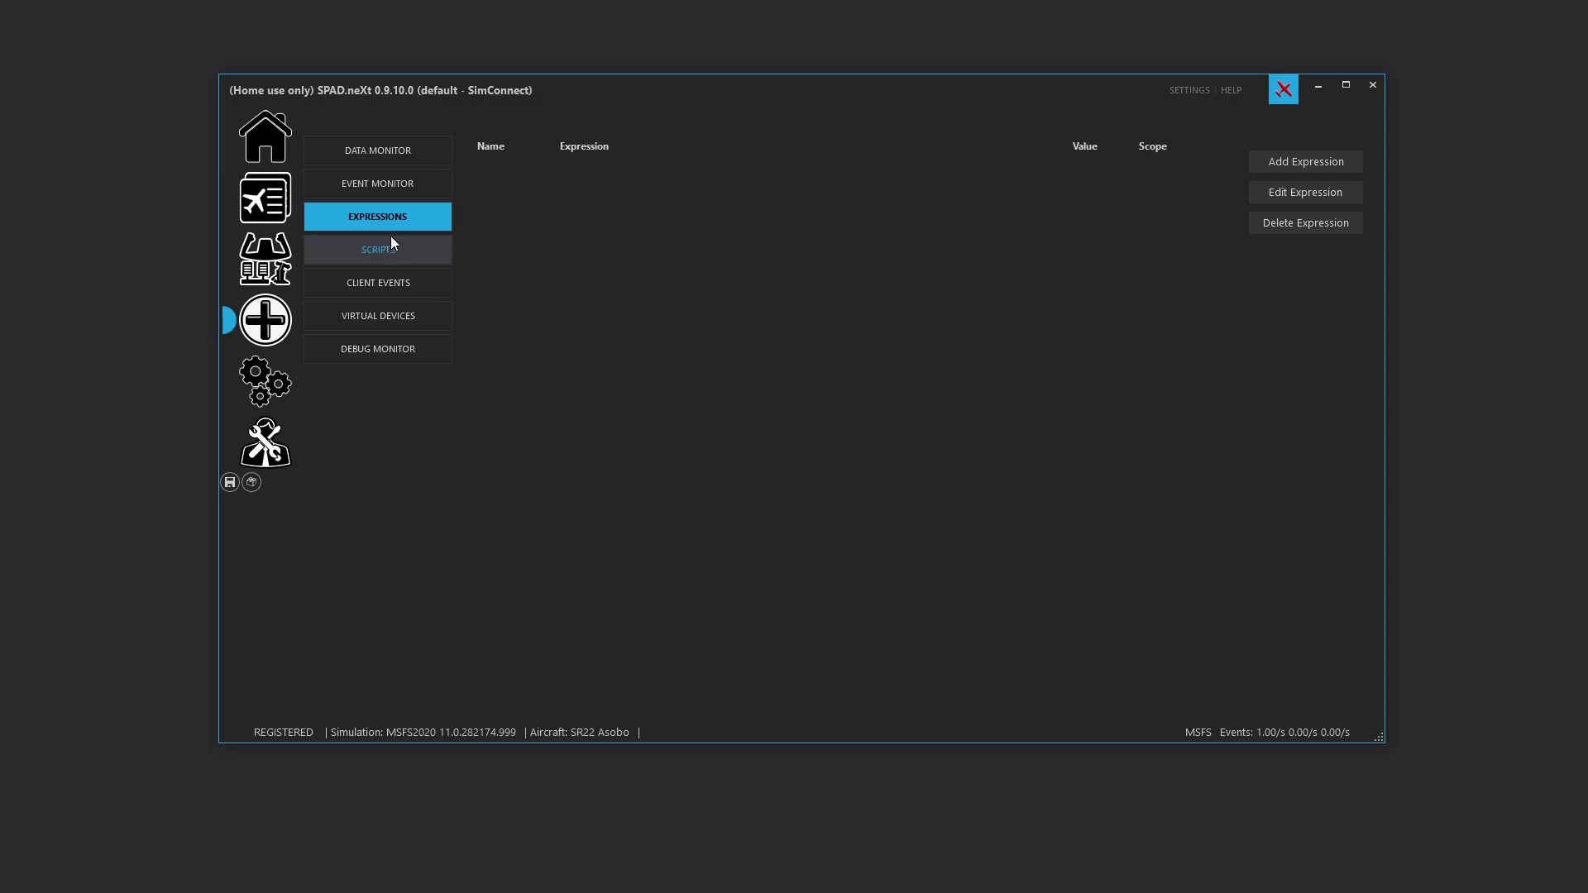
left_click(395, 250)
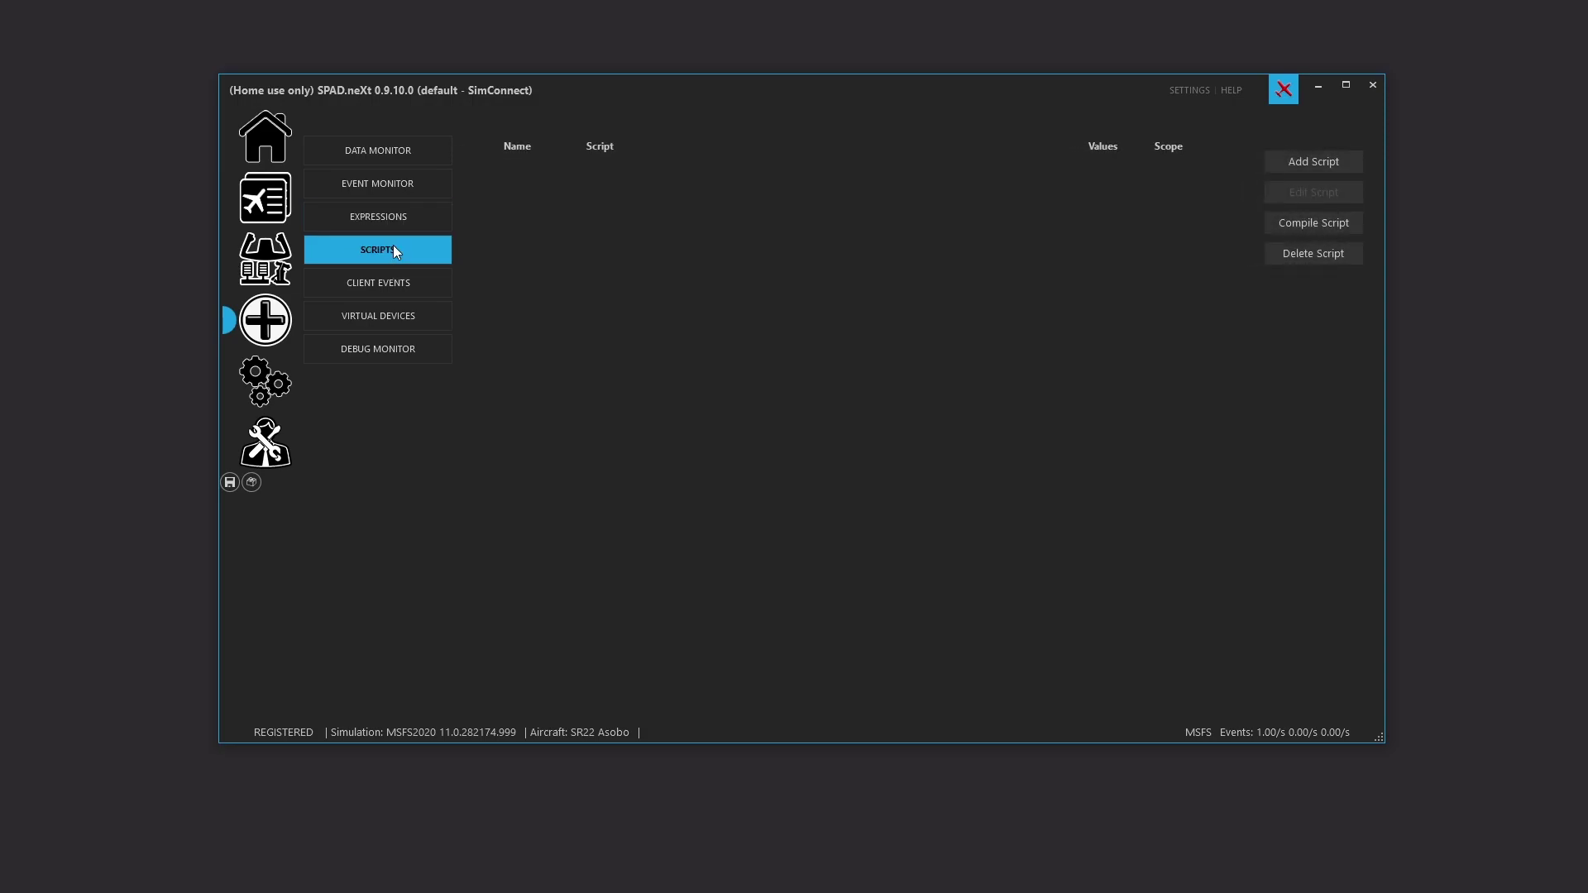
Step: Examine the scope choices and script file browser for a new custom script, and close both dialogs without saving
left_click(1326, 166)
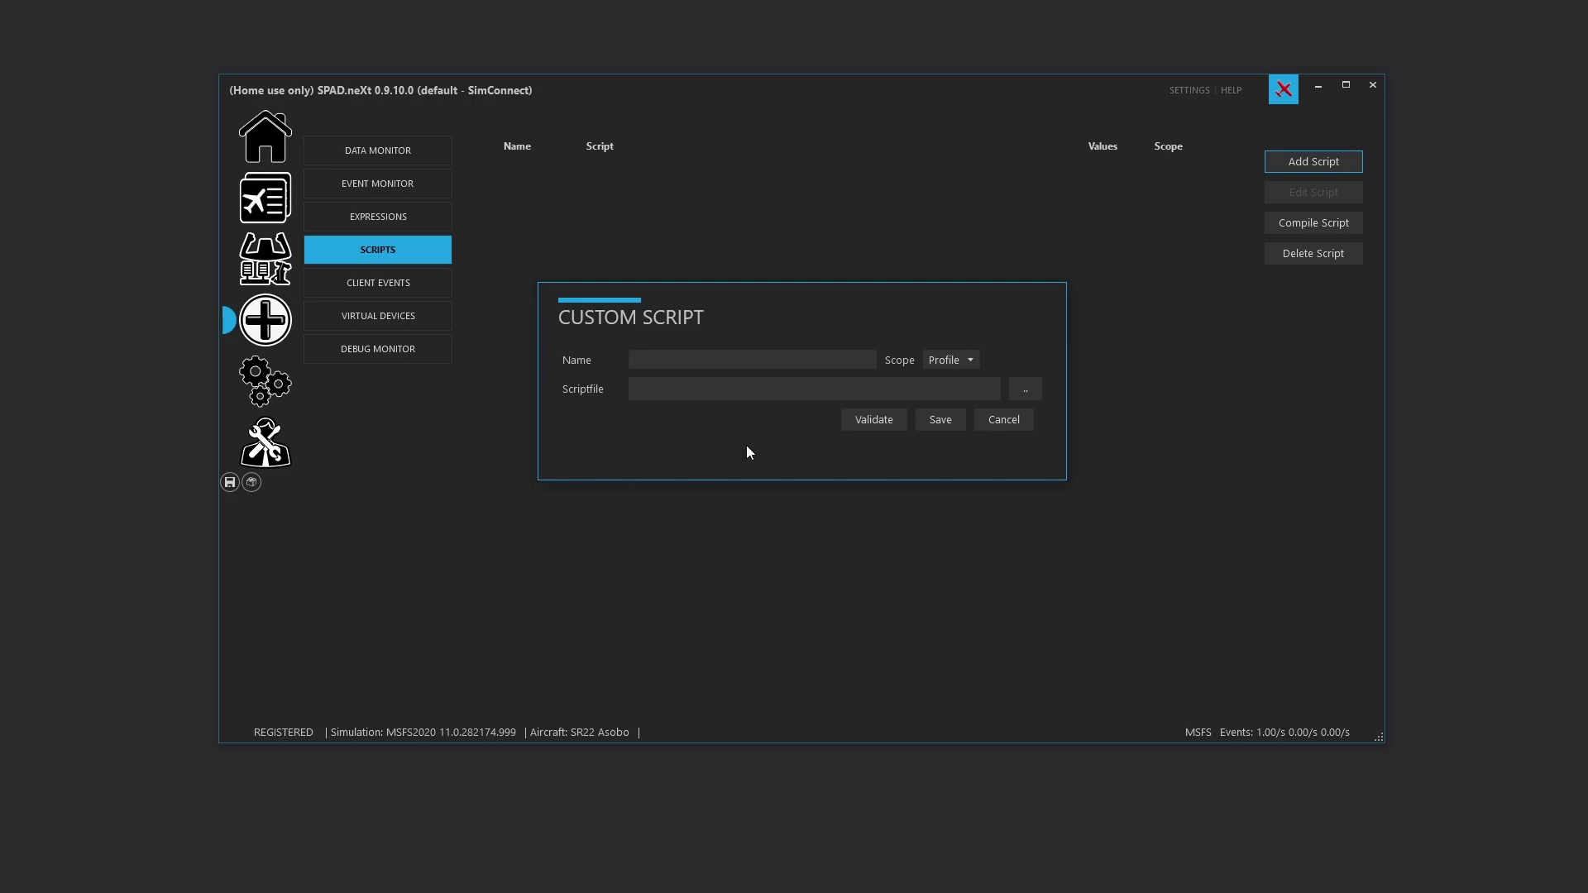
left_click(970, 360)
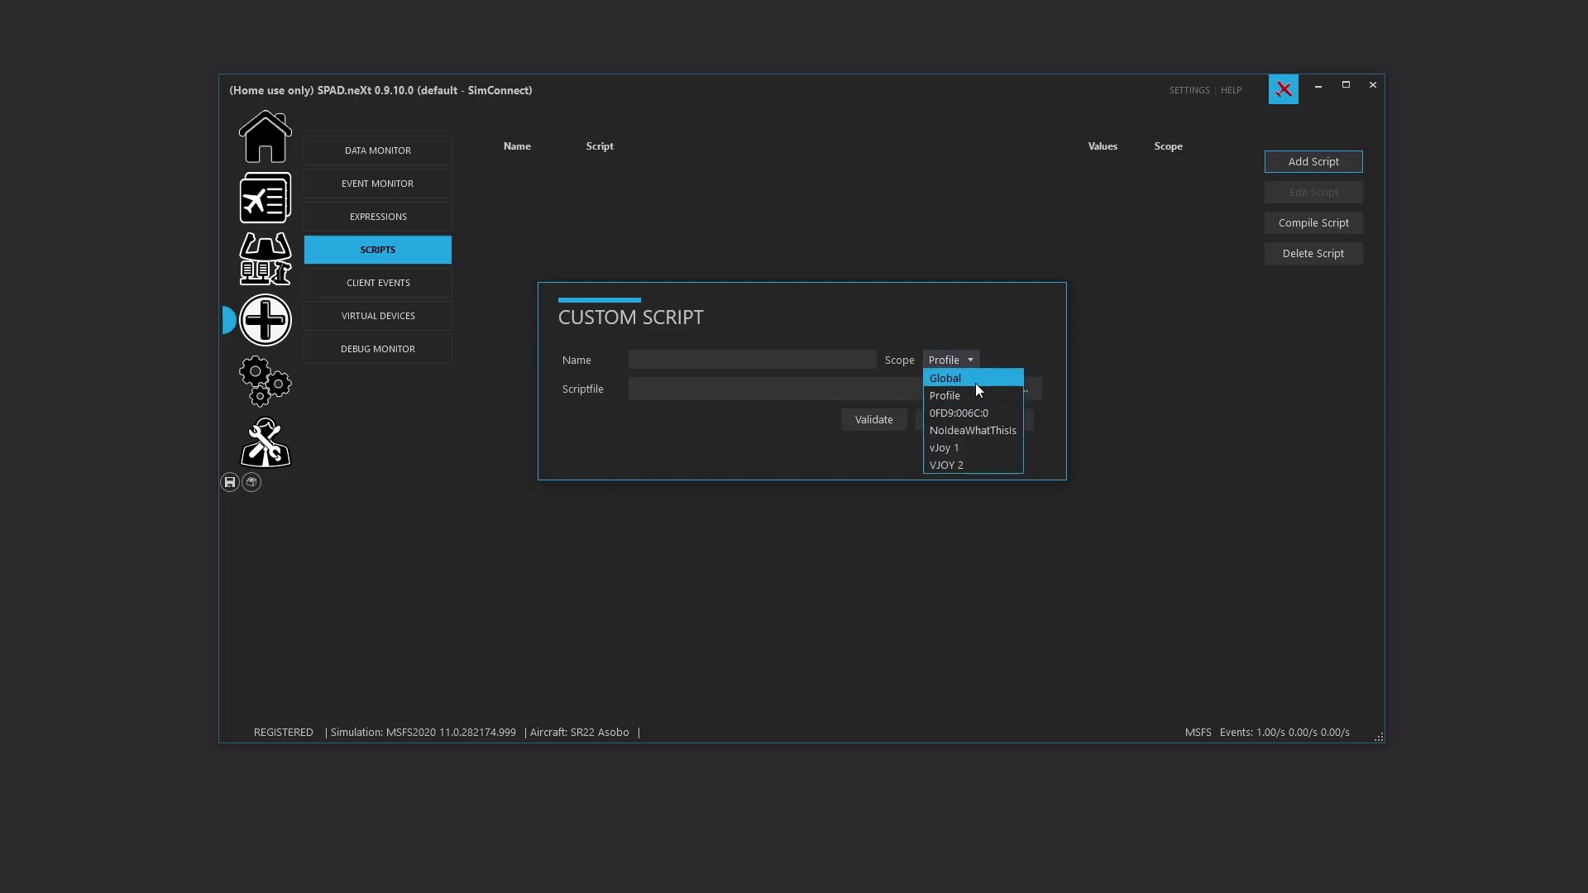
left_click(1030, 288)
left_click(1031, 391)
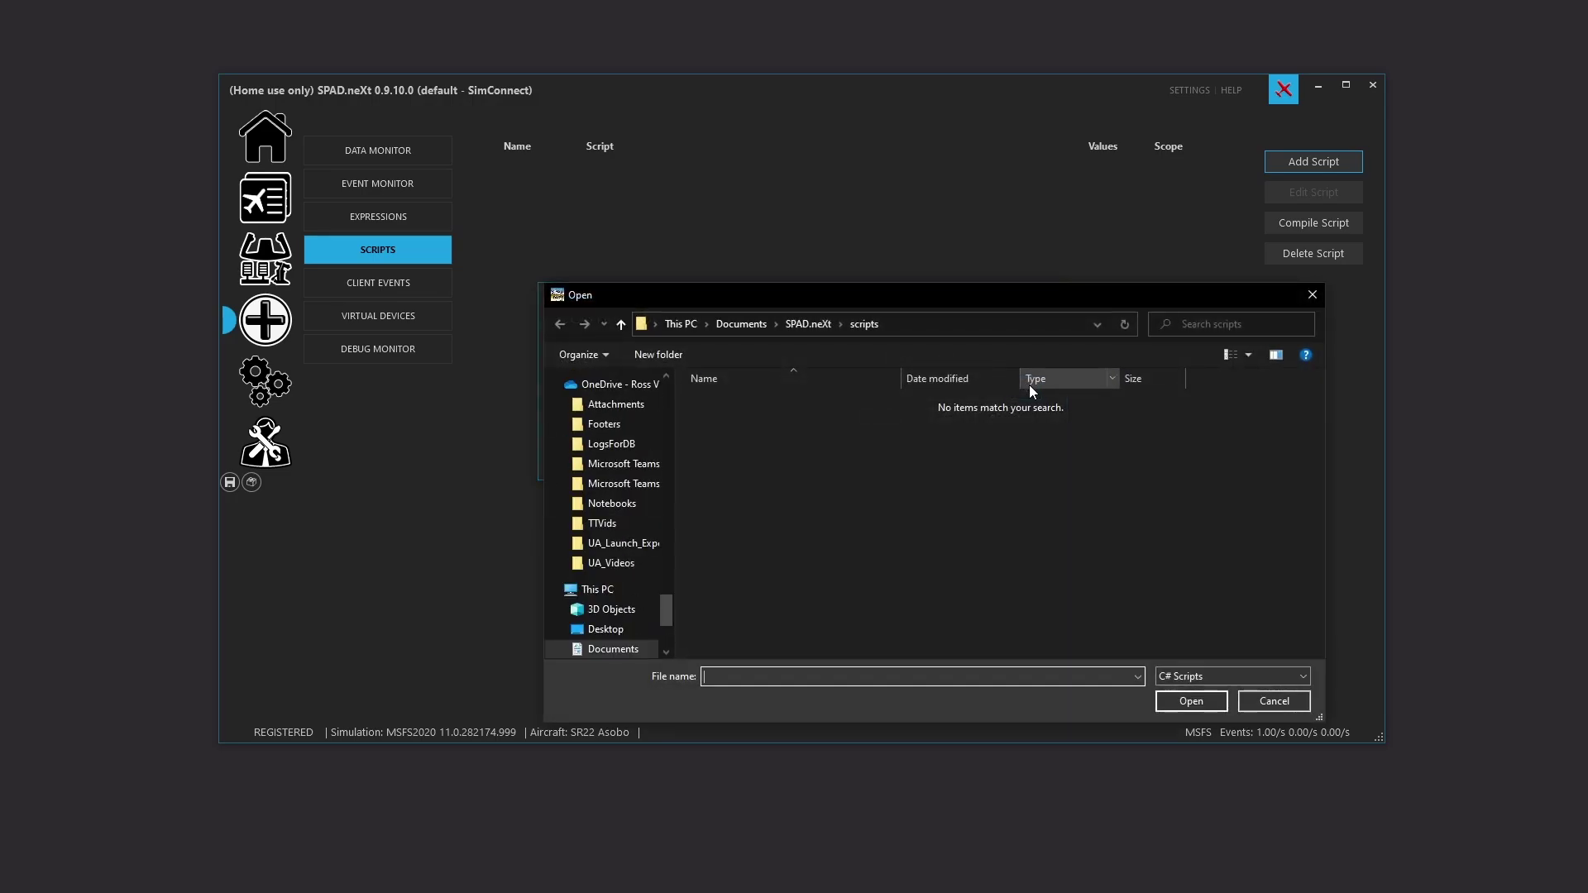
left_click(1278, 699)
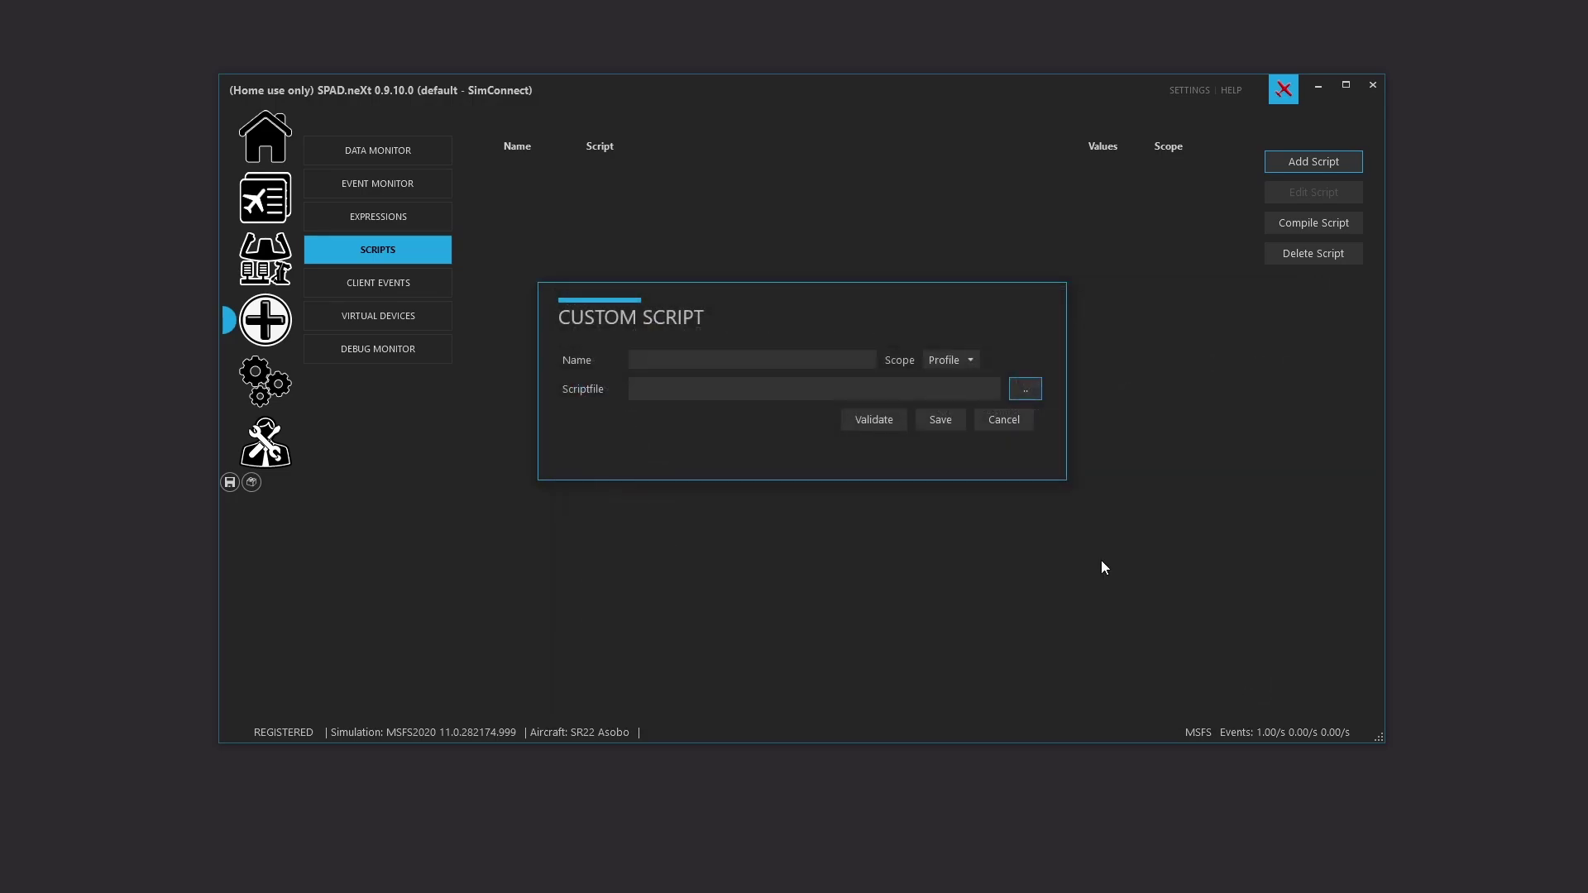
left_click(1006, 420)
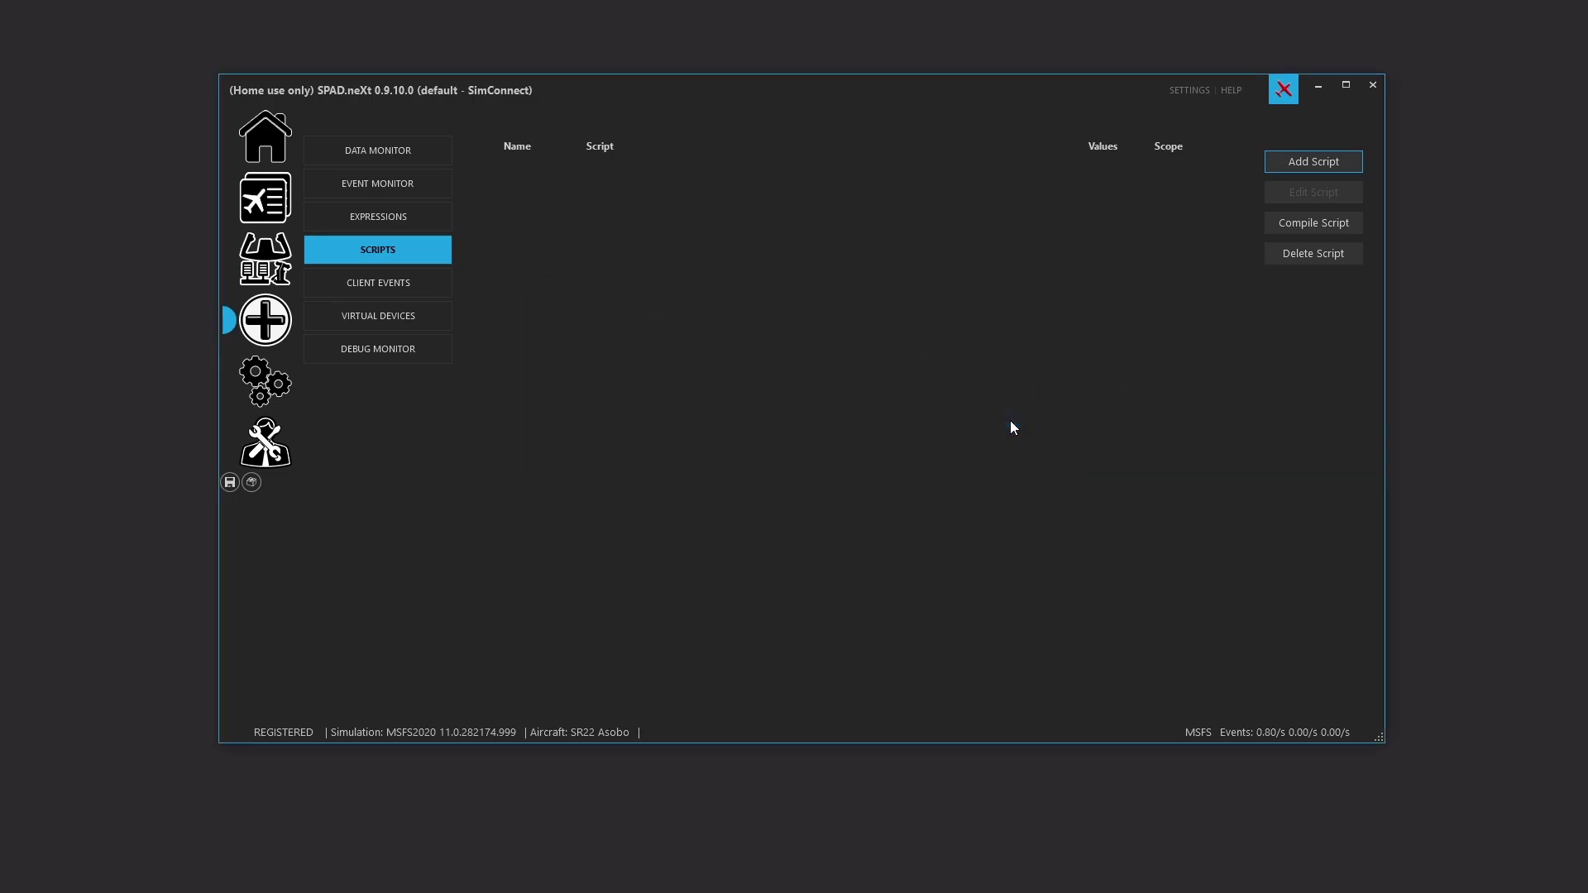
Step: View the Client Events page, add a virtual FIP to the virtual devices, and open the controller device pages
left_click(406, 283)
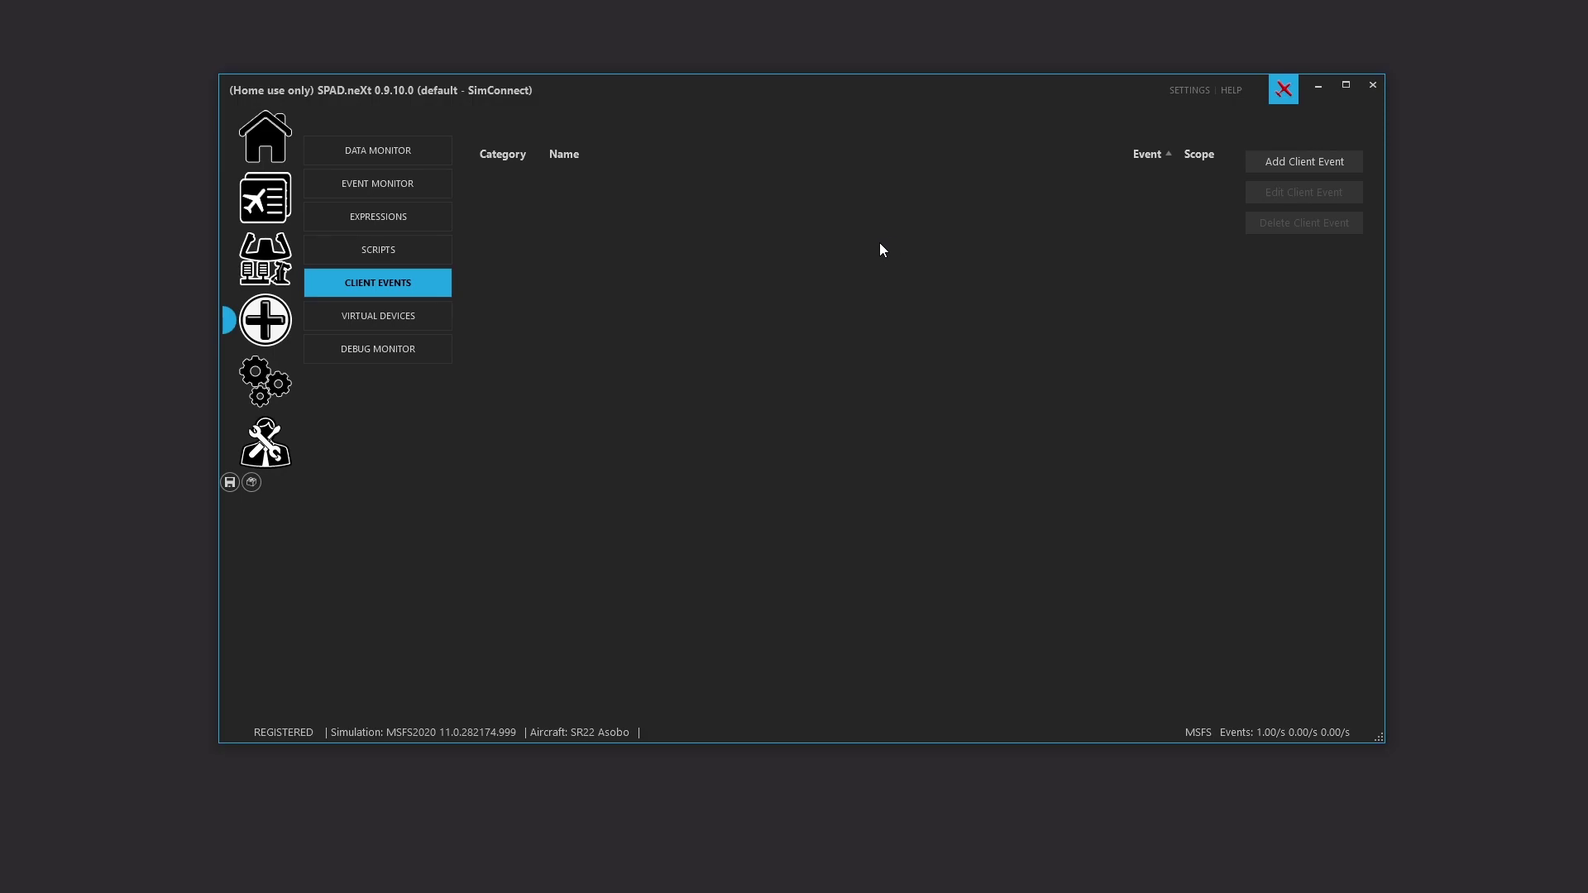
left_click(409, 309)
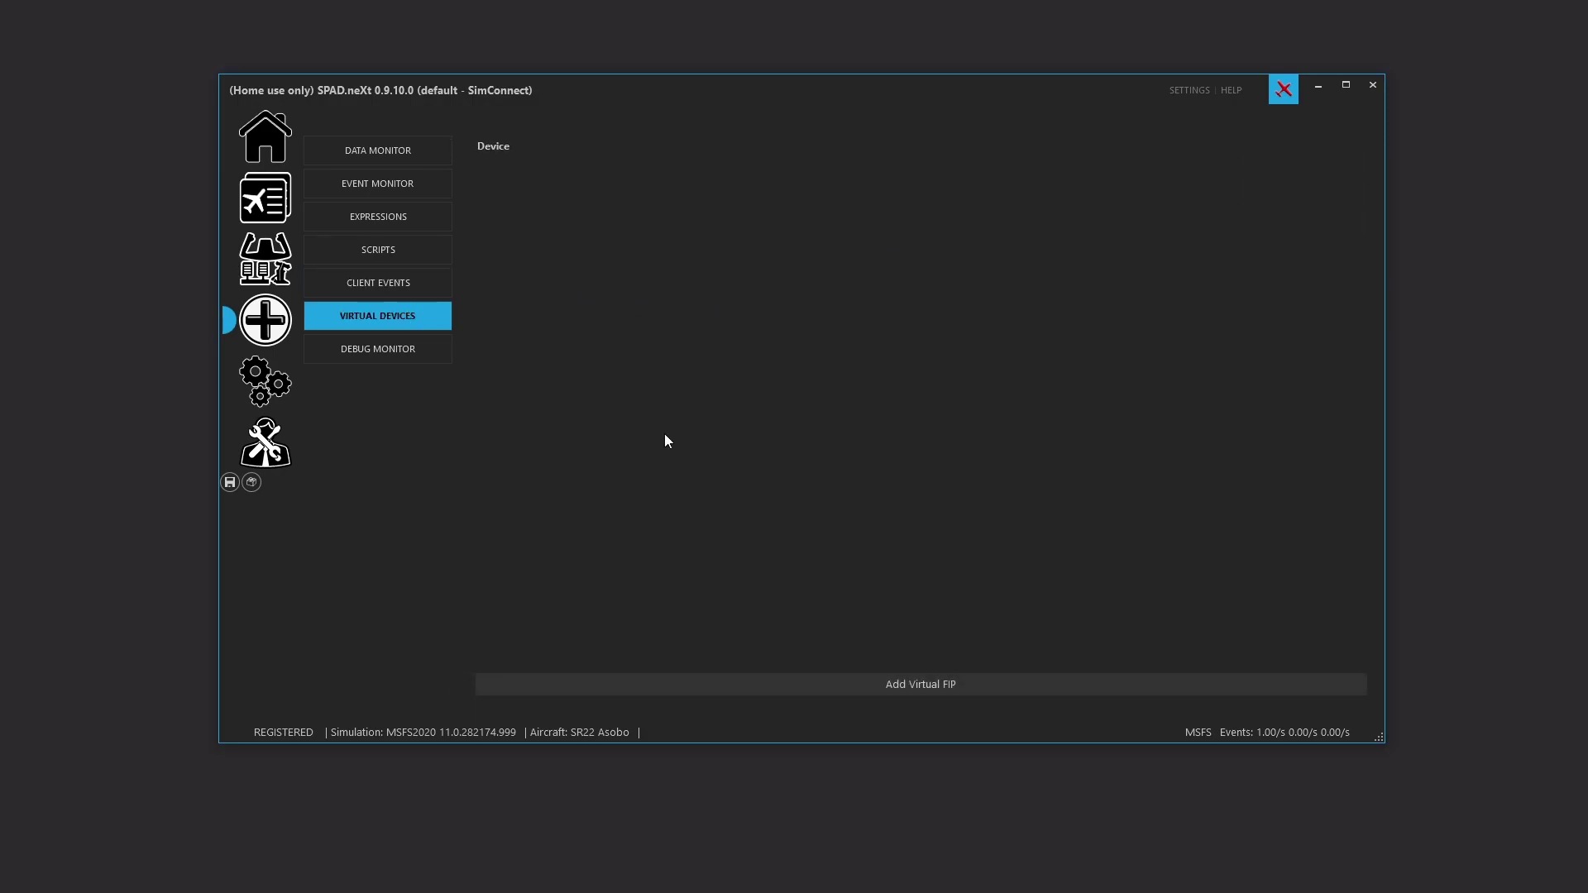
left_click(899, 687)
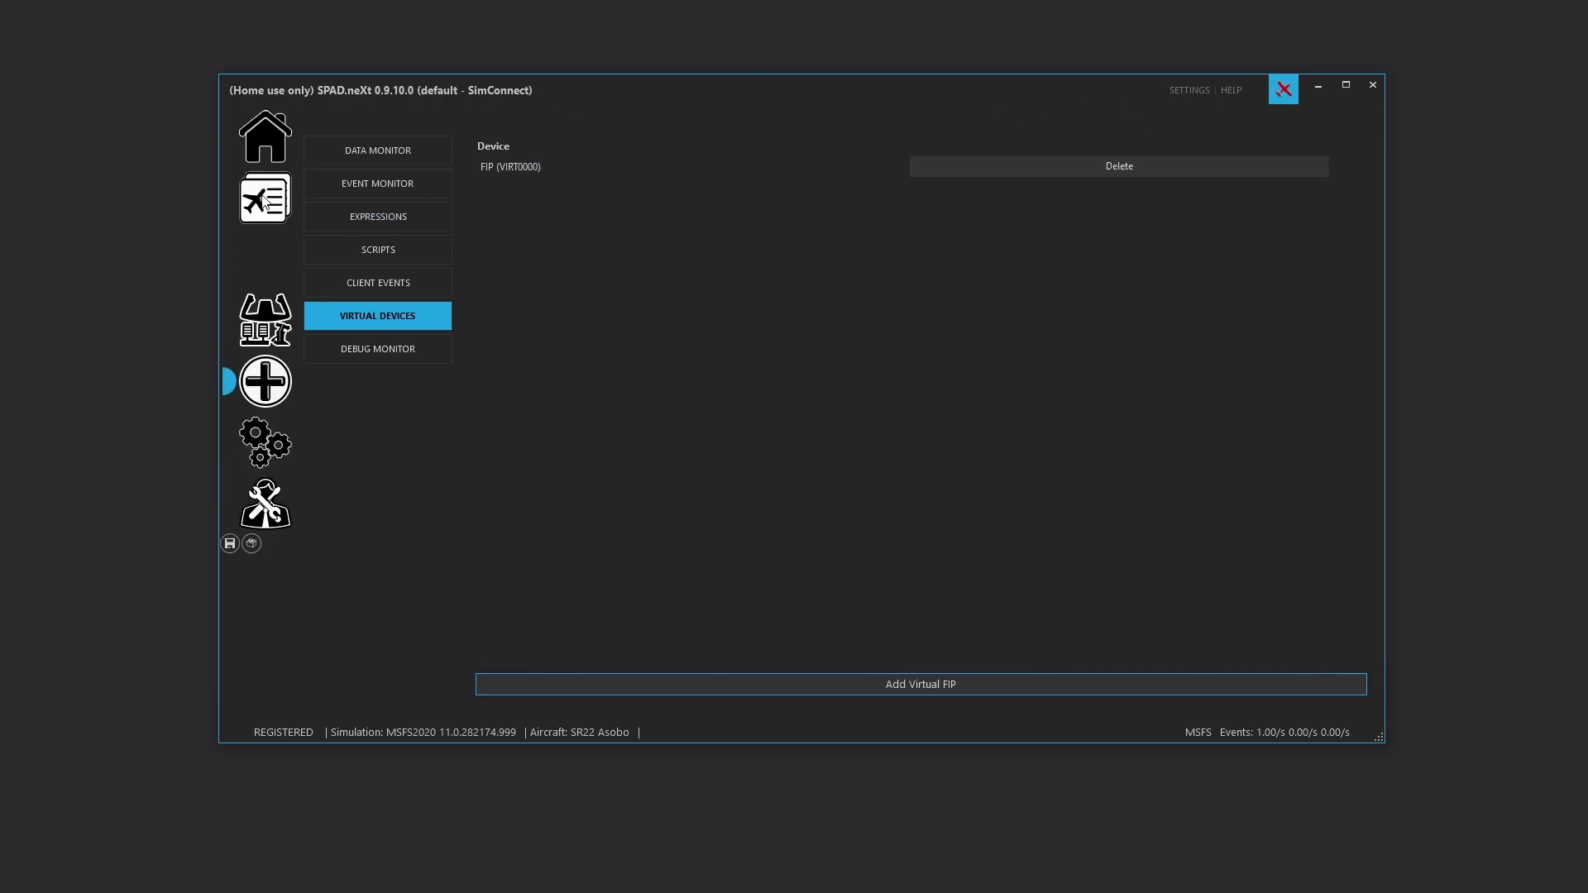
left_click(264, 321)
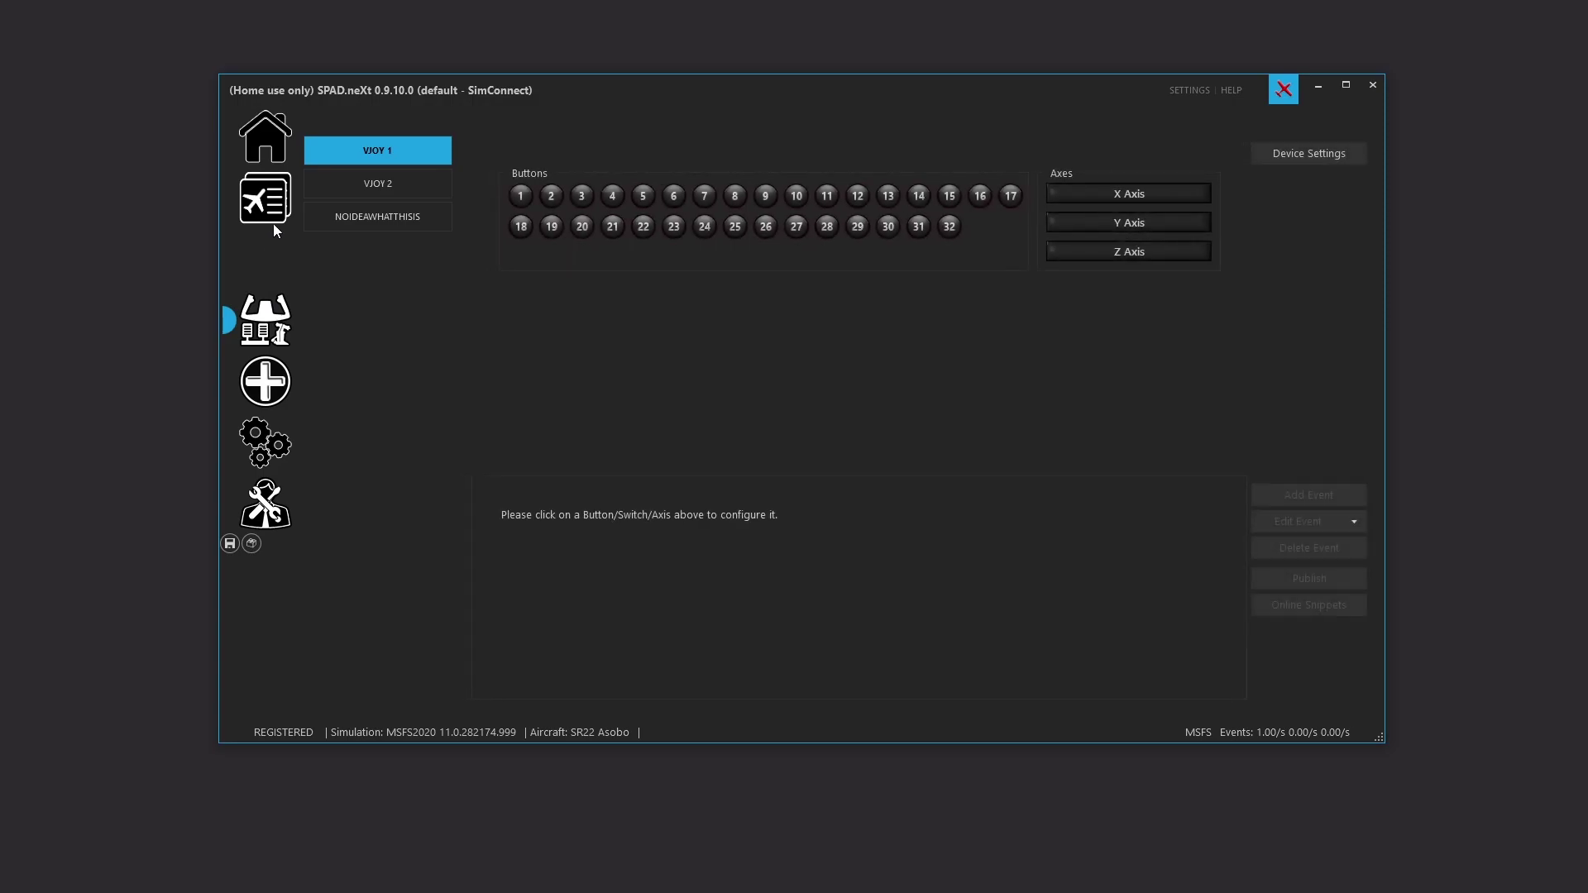
Step: Return to the additional tools and view the Virtual Devices and Debug Monitor pages
left_click(266, 203)
left_click(265, 321)
left_click(265, 381)
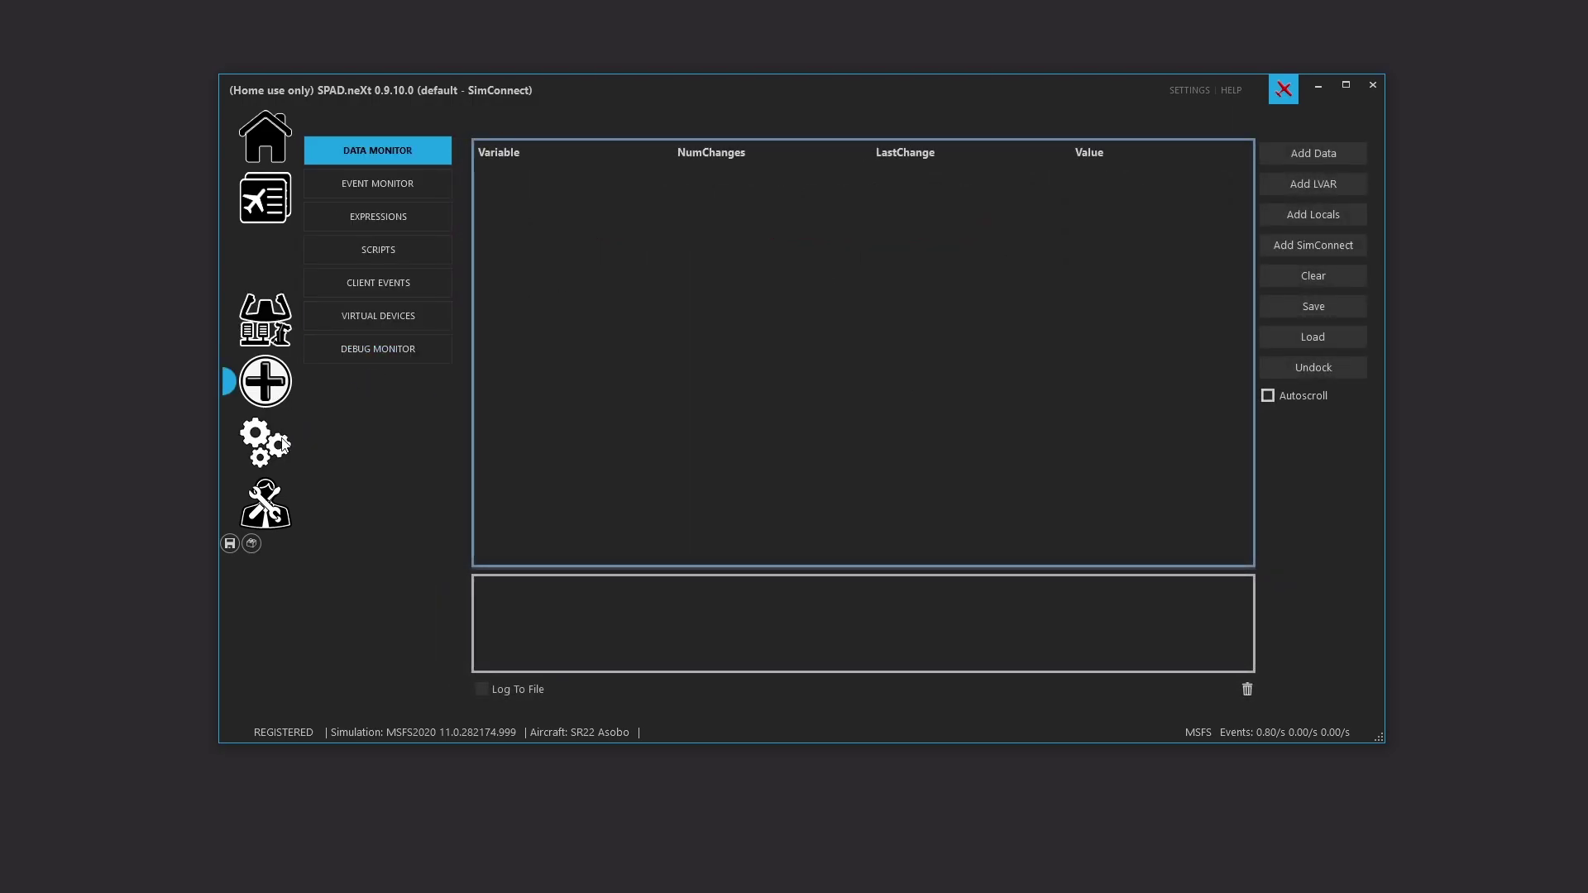
left_click(382, 313)
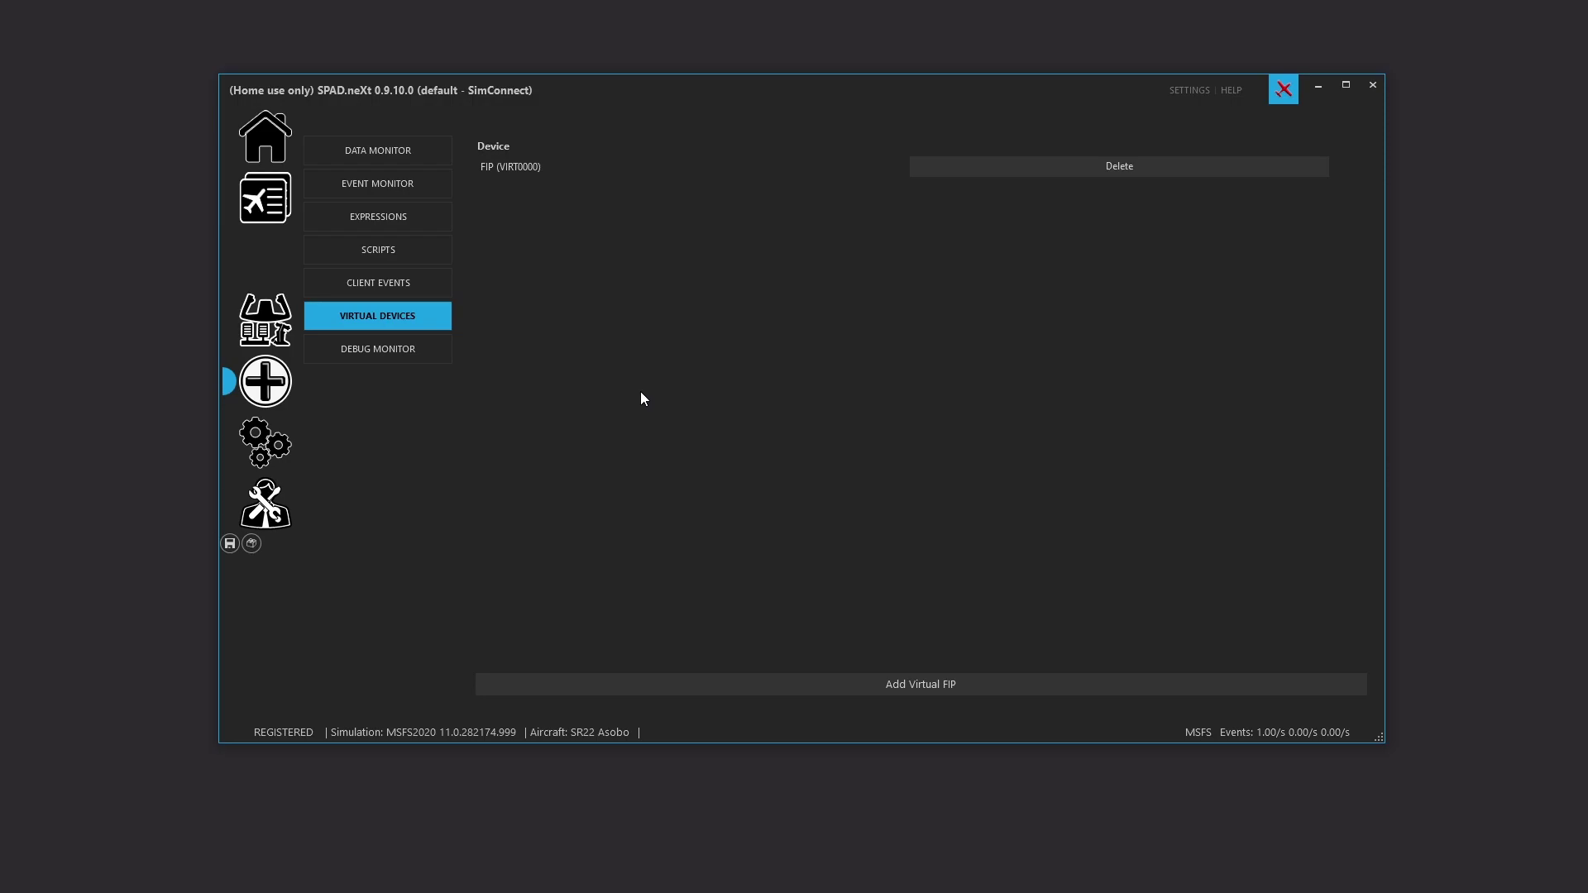
left_click(389, 358)
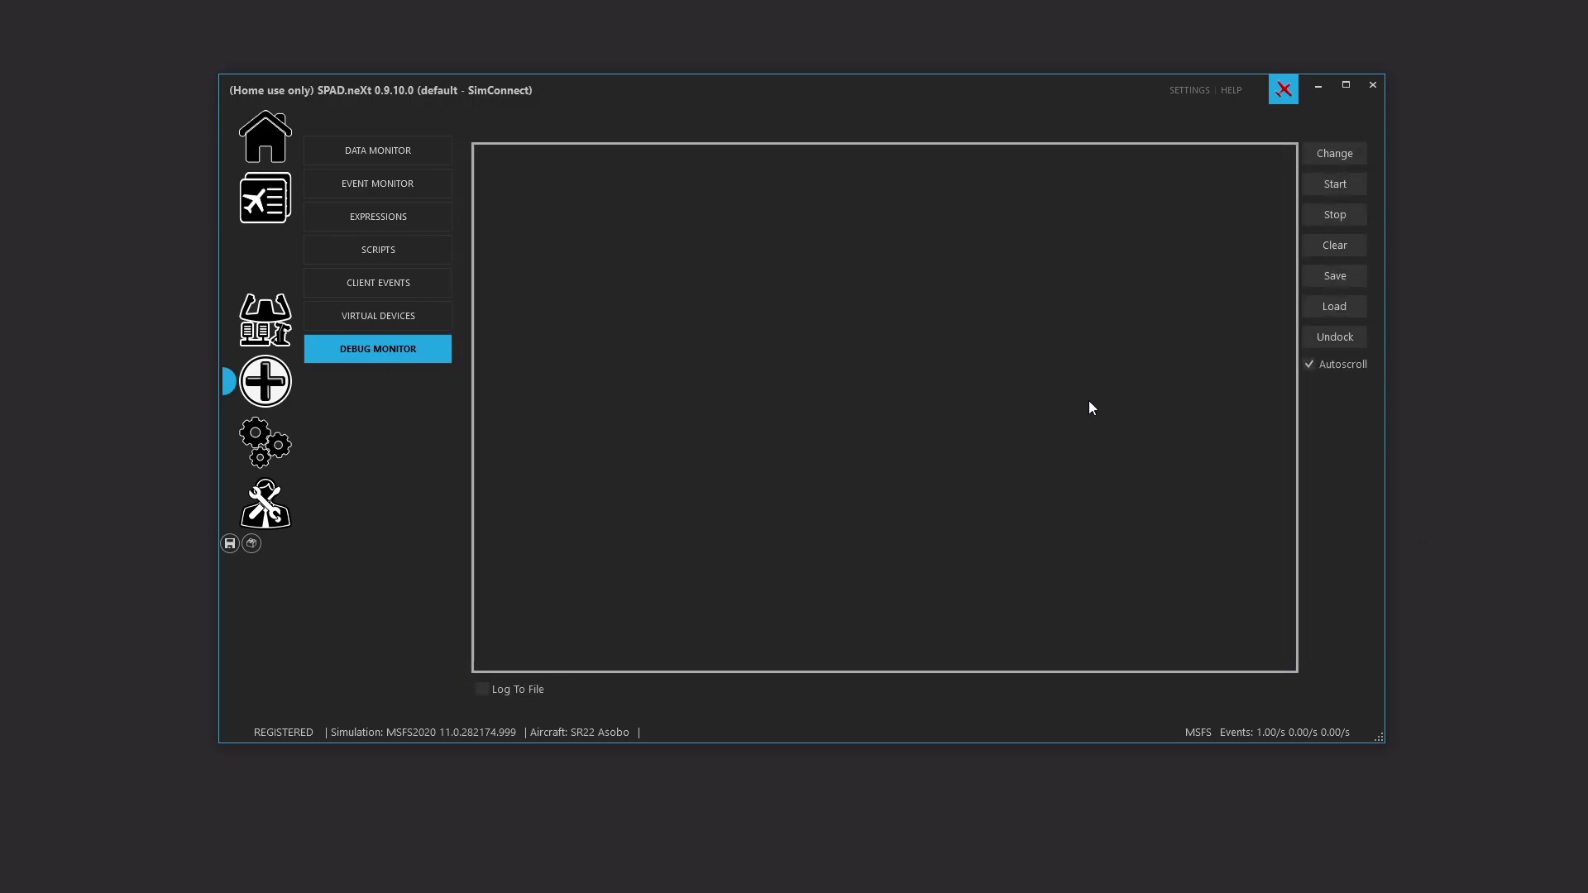
Step: Open the configuration wizard from the settings to view its welcome page, and skip the wizard
left_click(278, 447)
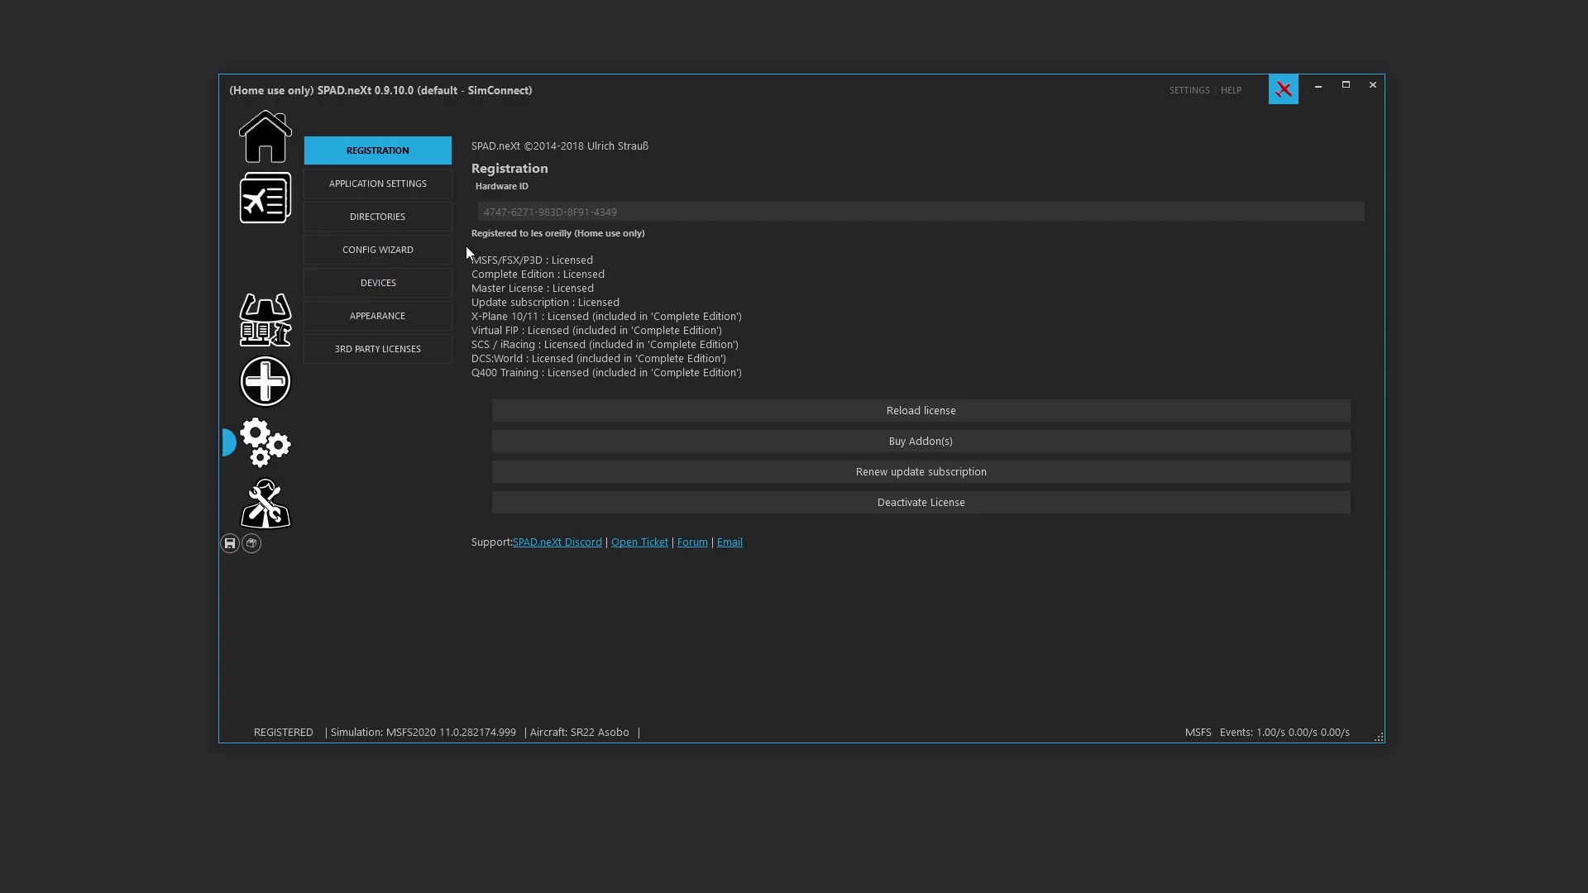
left_click(436, 250)
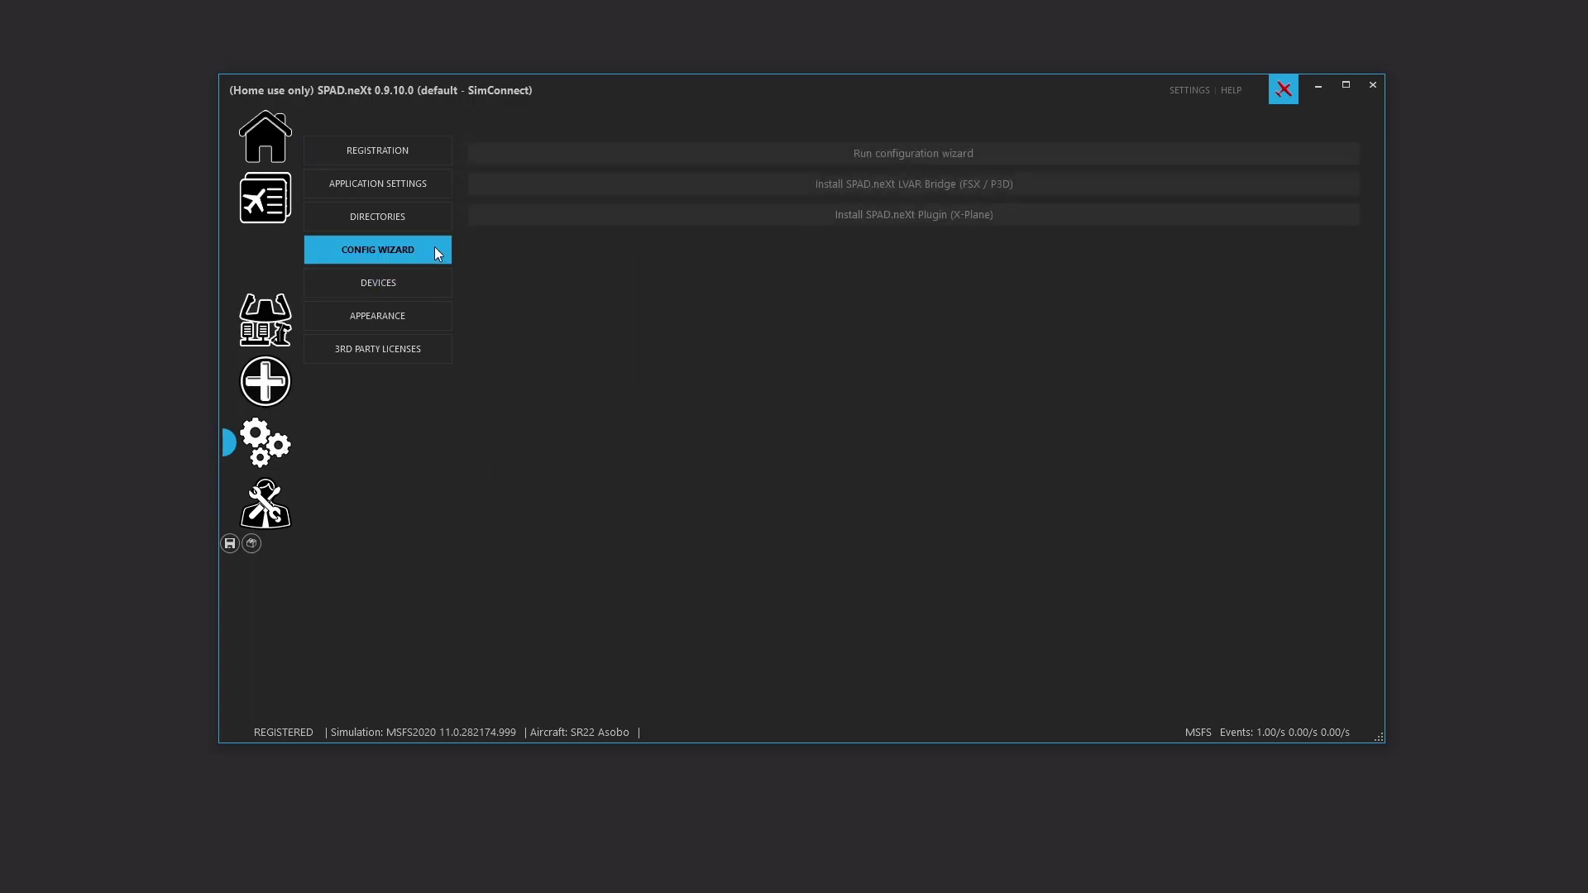
left_click(953, 150)
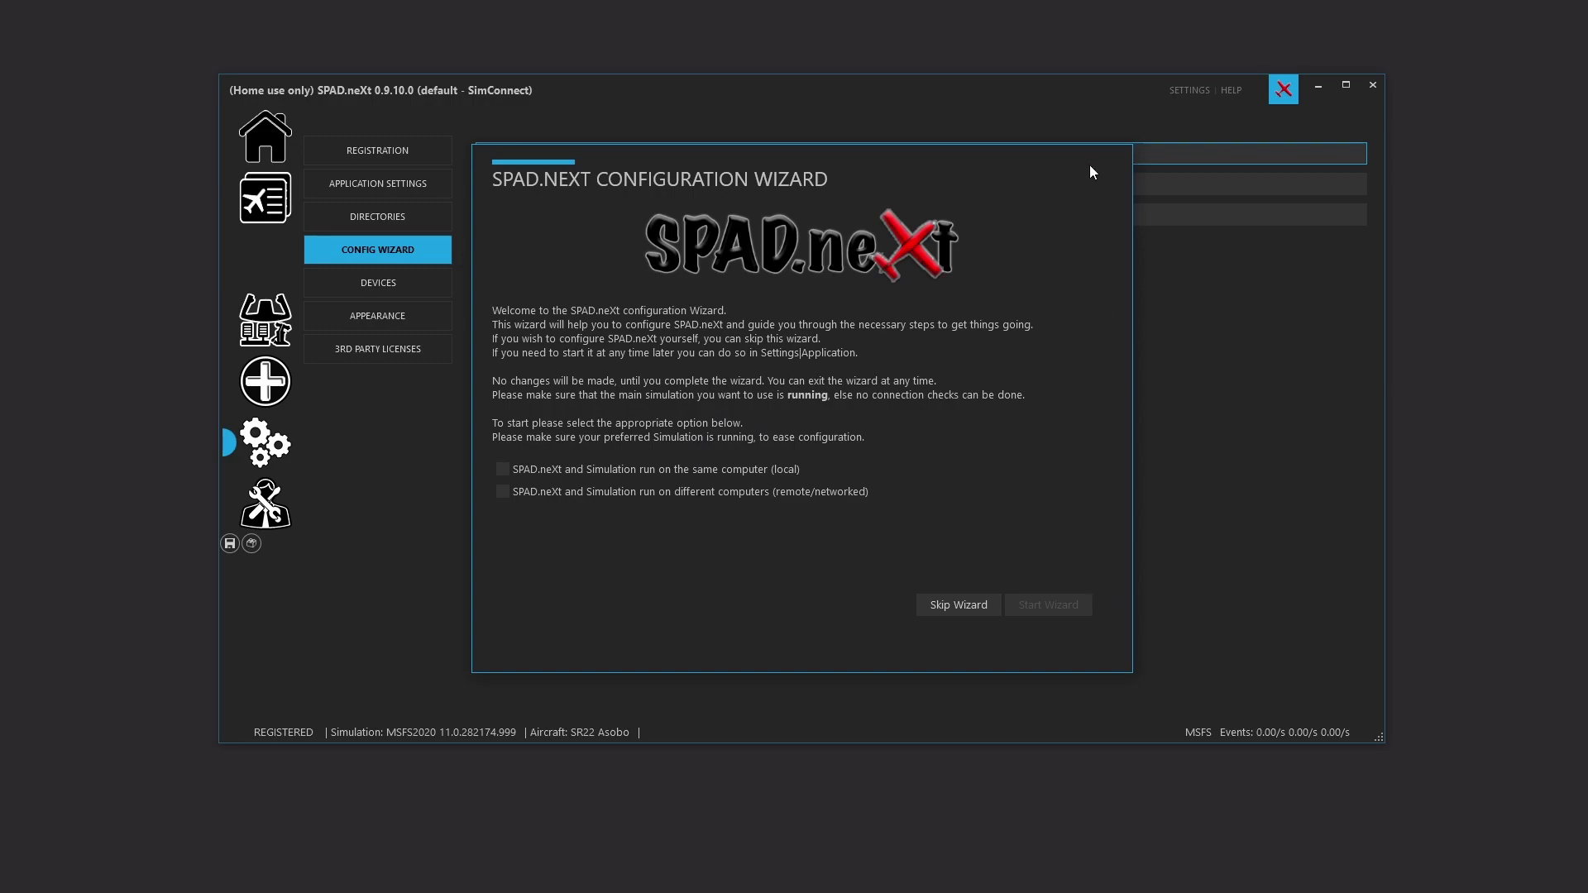
left_click(953, 606)
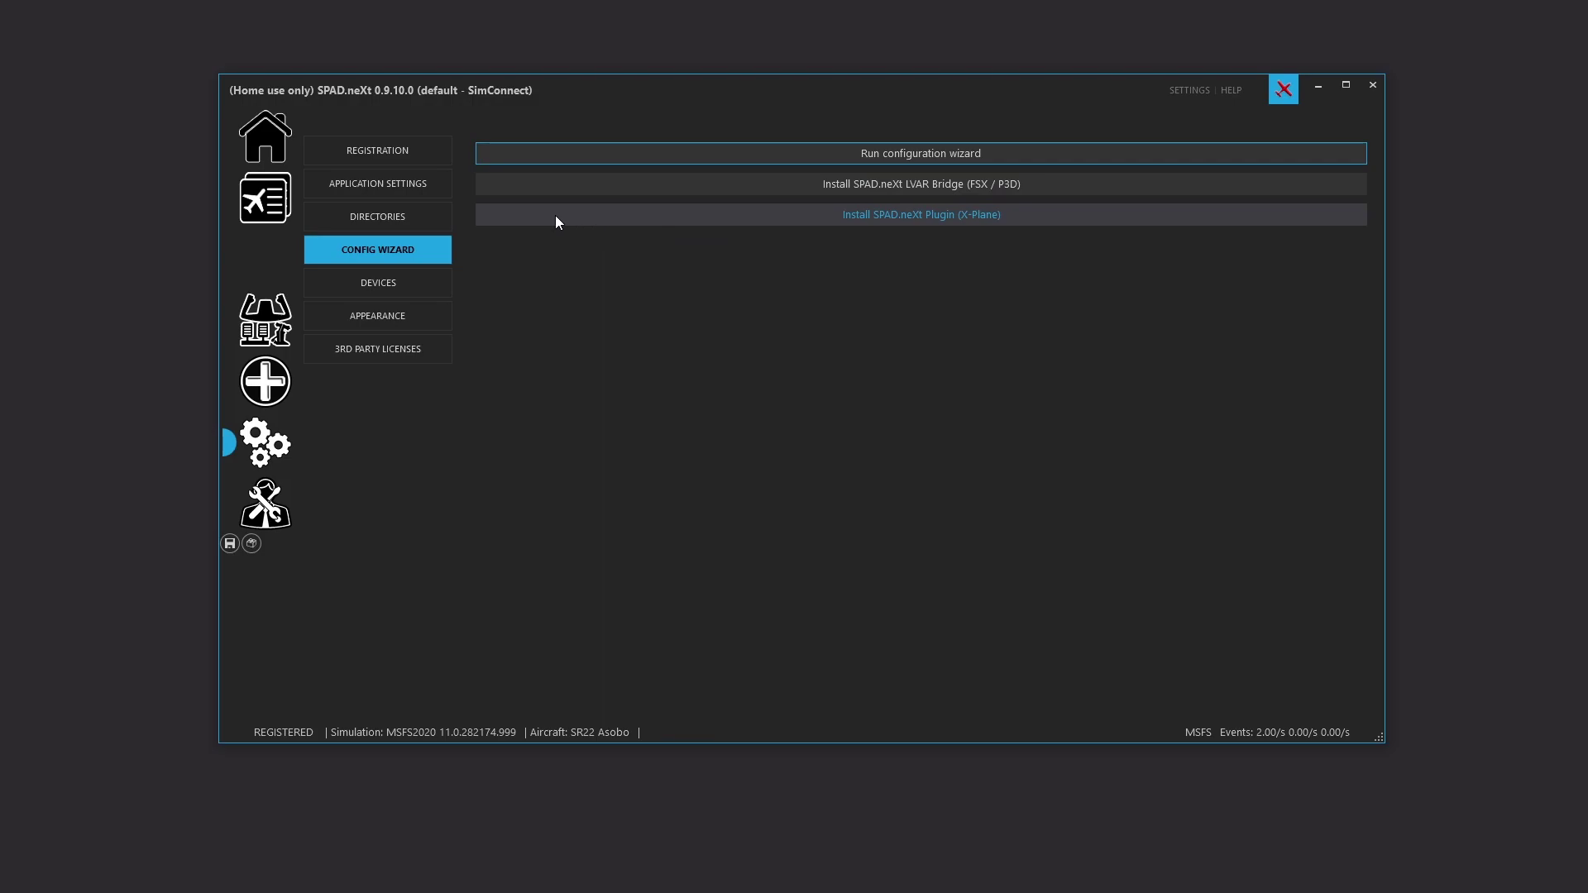
Step: View the licence registration page and the add-ons available for purchase, ending back on Registration
left_click(361, 143)
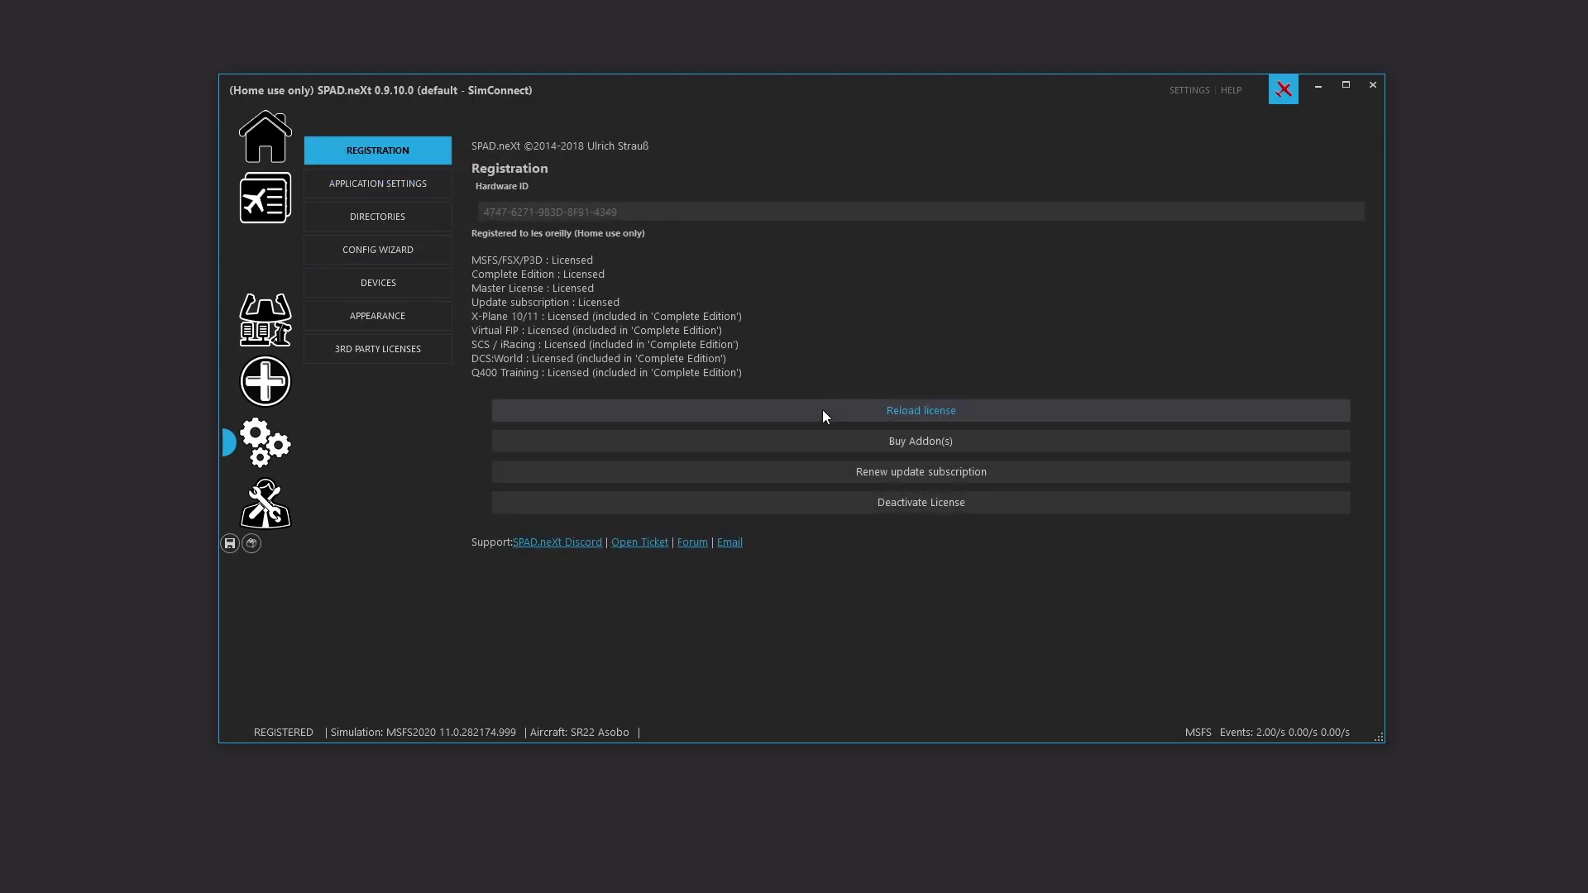
left_click(874, 449)
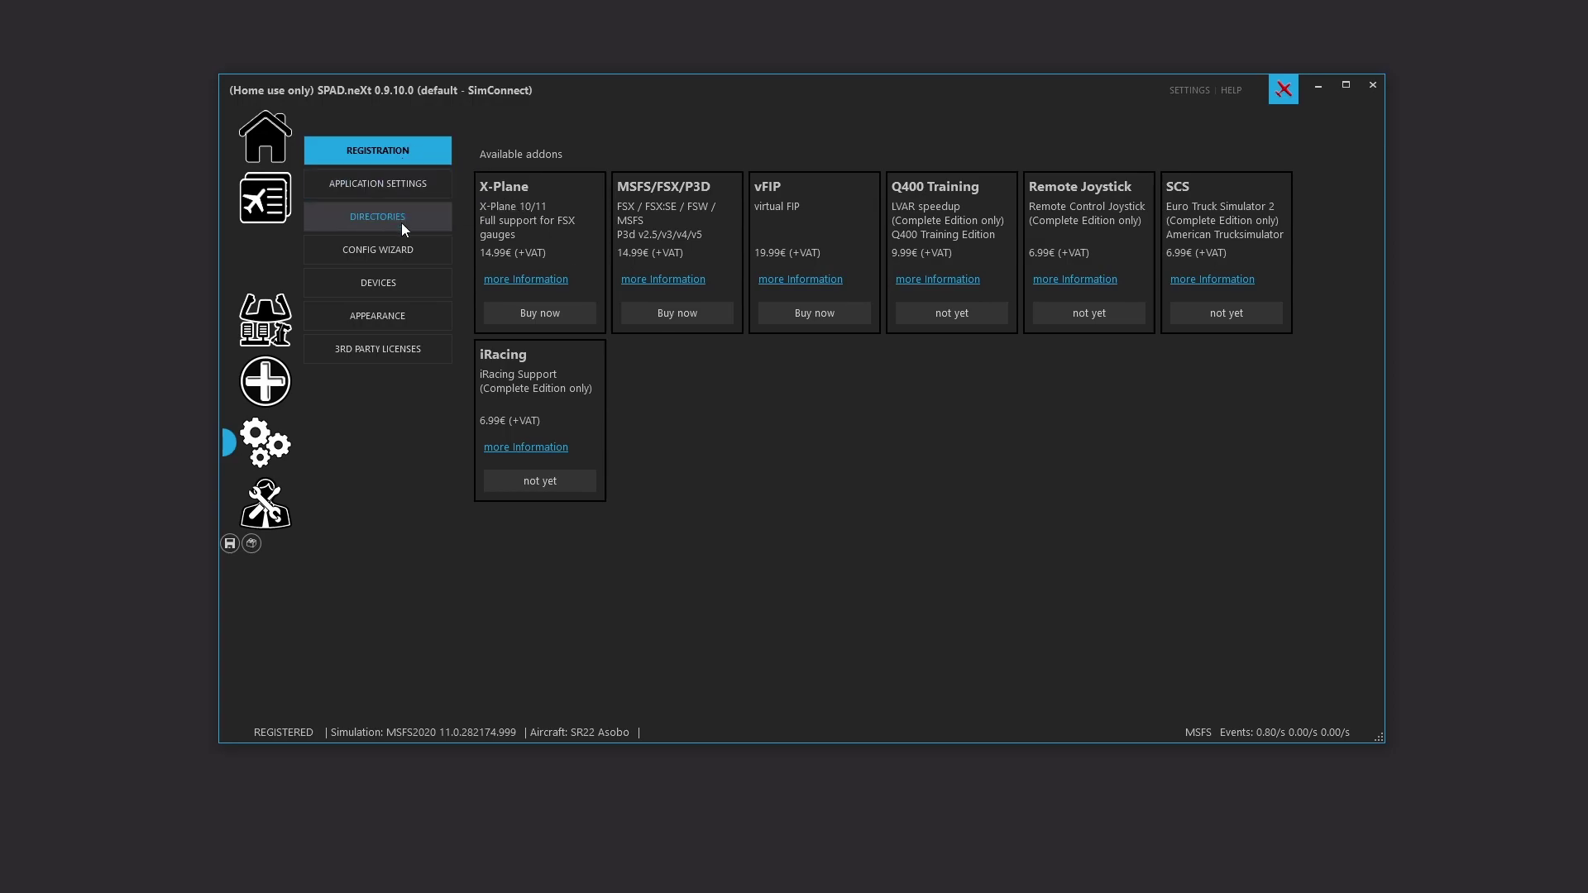
left_click(413, 178)
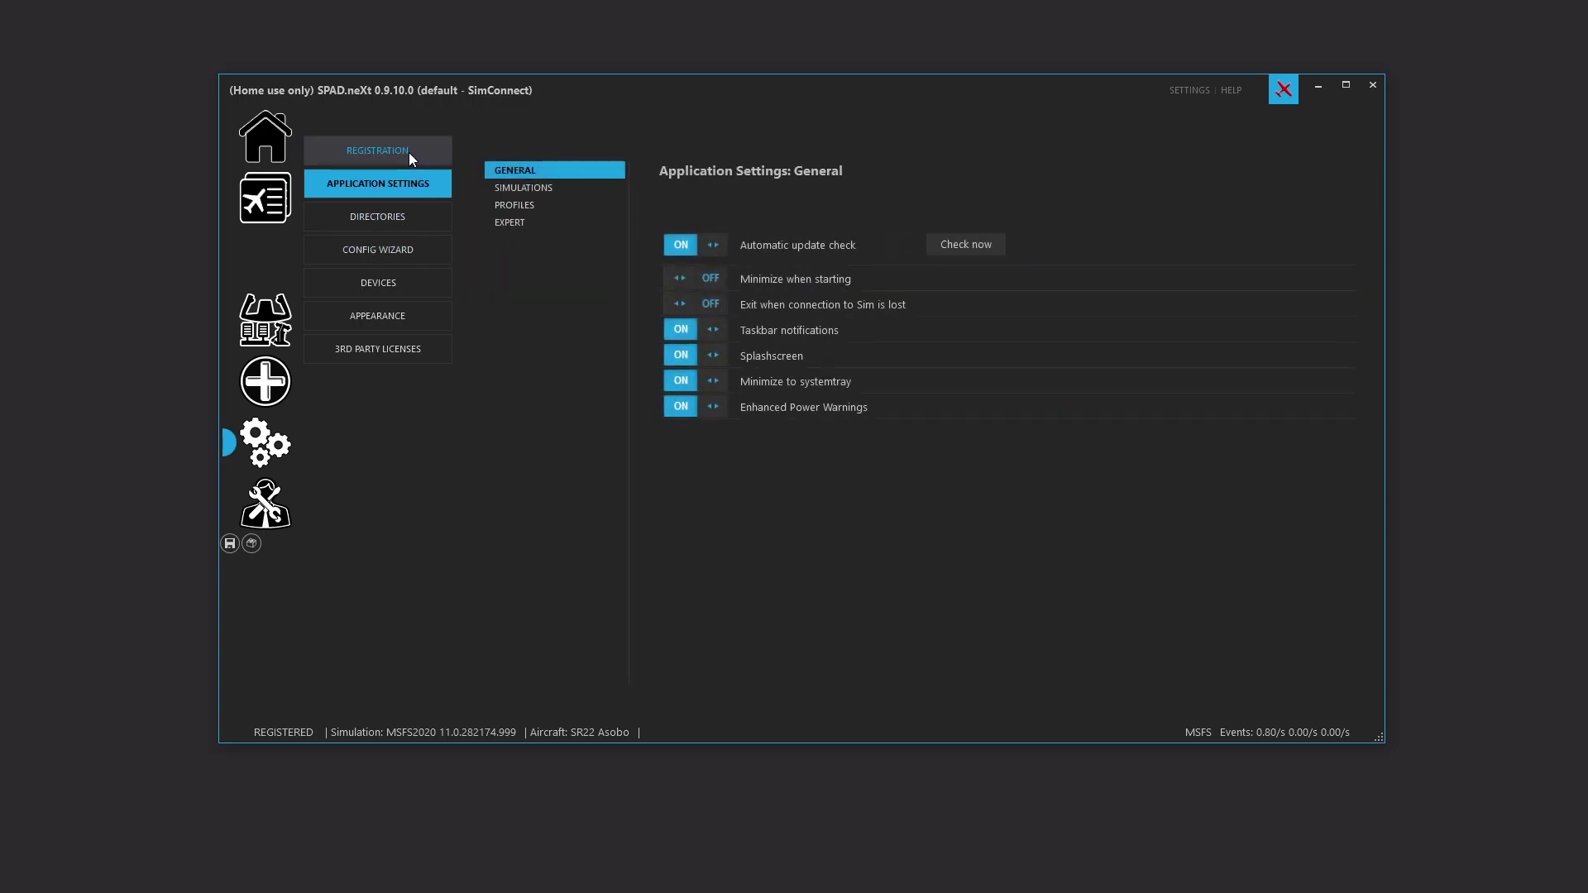
left_click(409, 152)
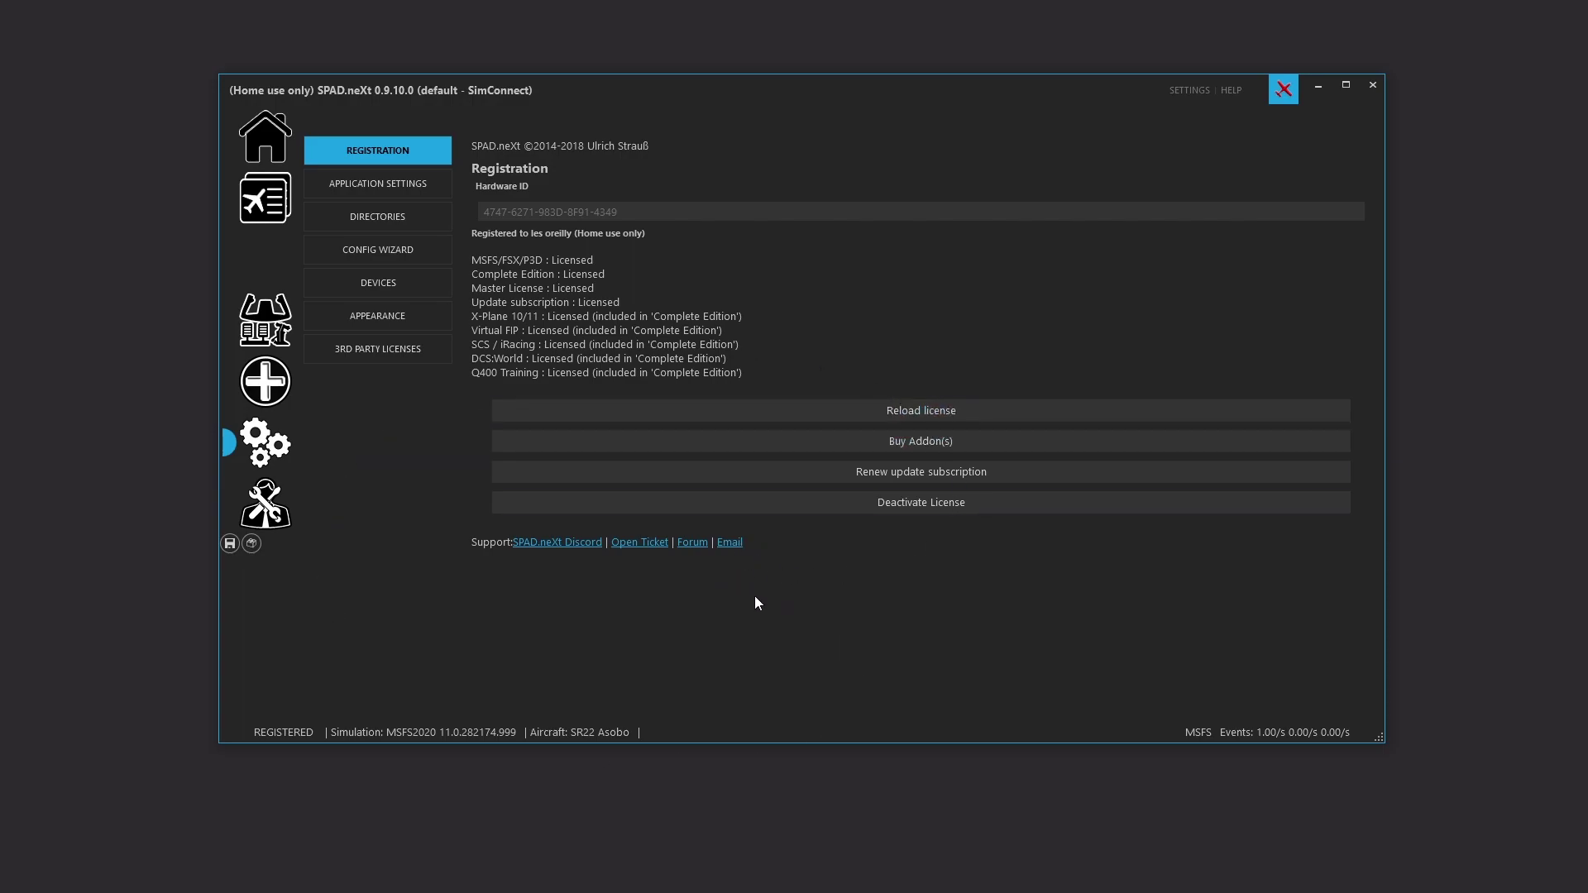
Step: View the support tickets and data provider status pages, and return to the settings
left_click(1232, 91)
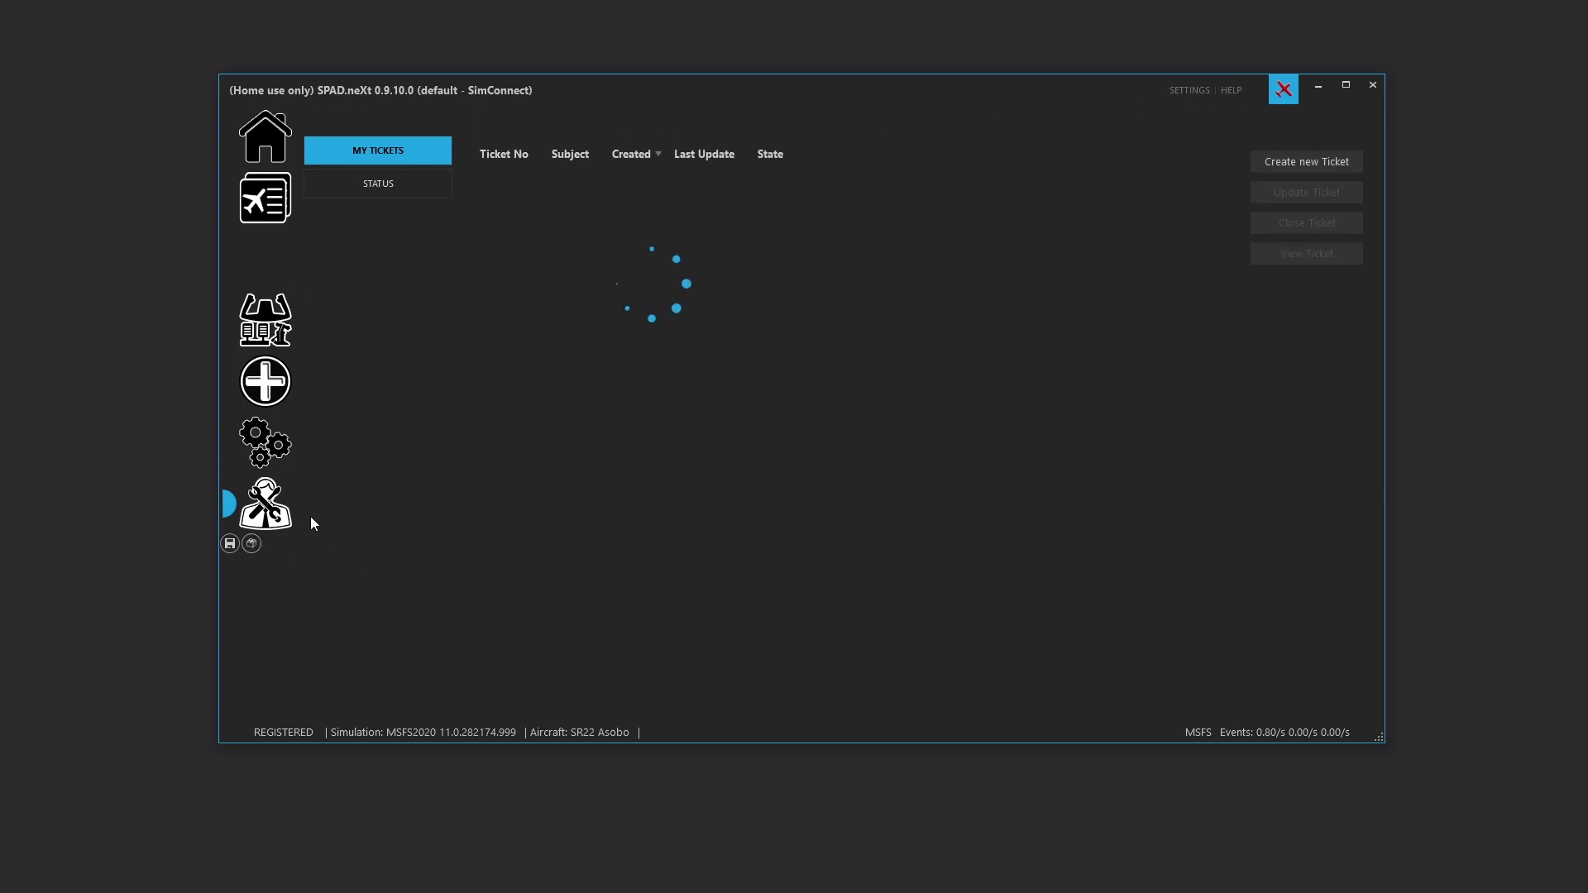
left_click(402, 184)
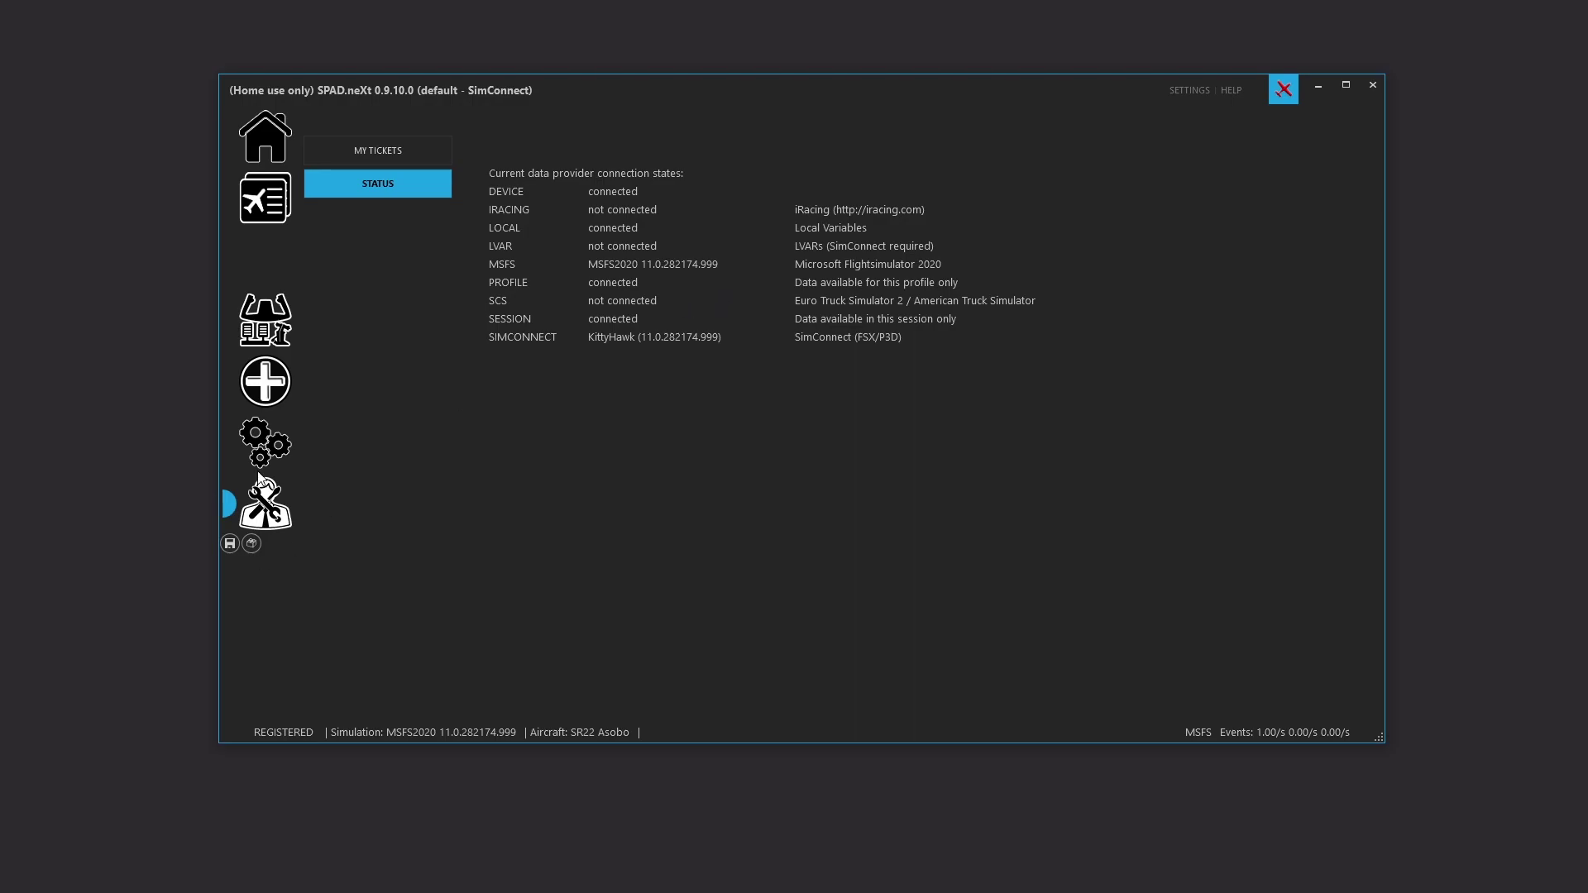
left_click(264, 443)
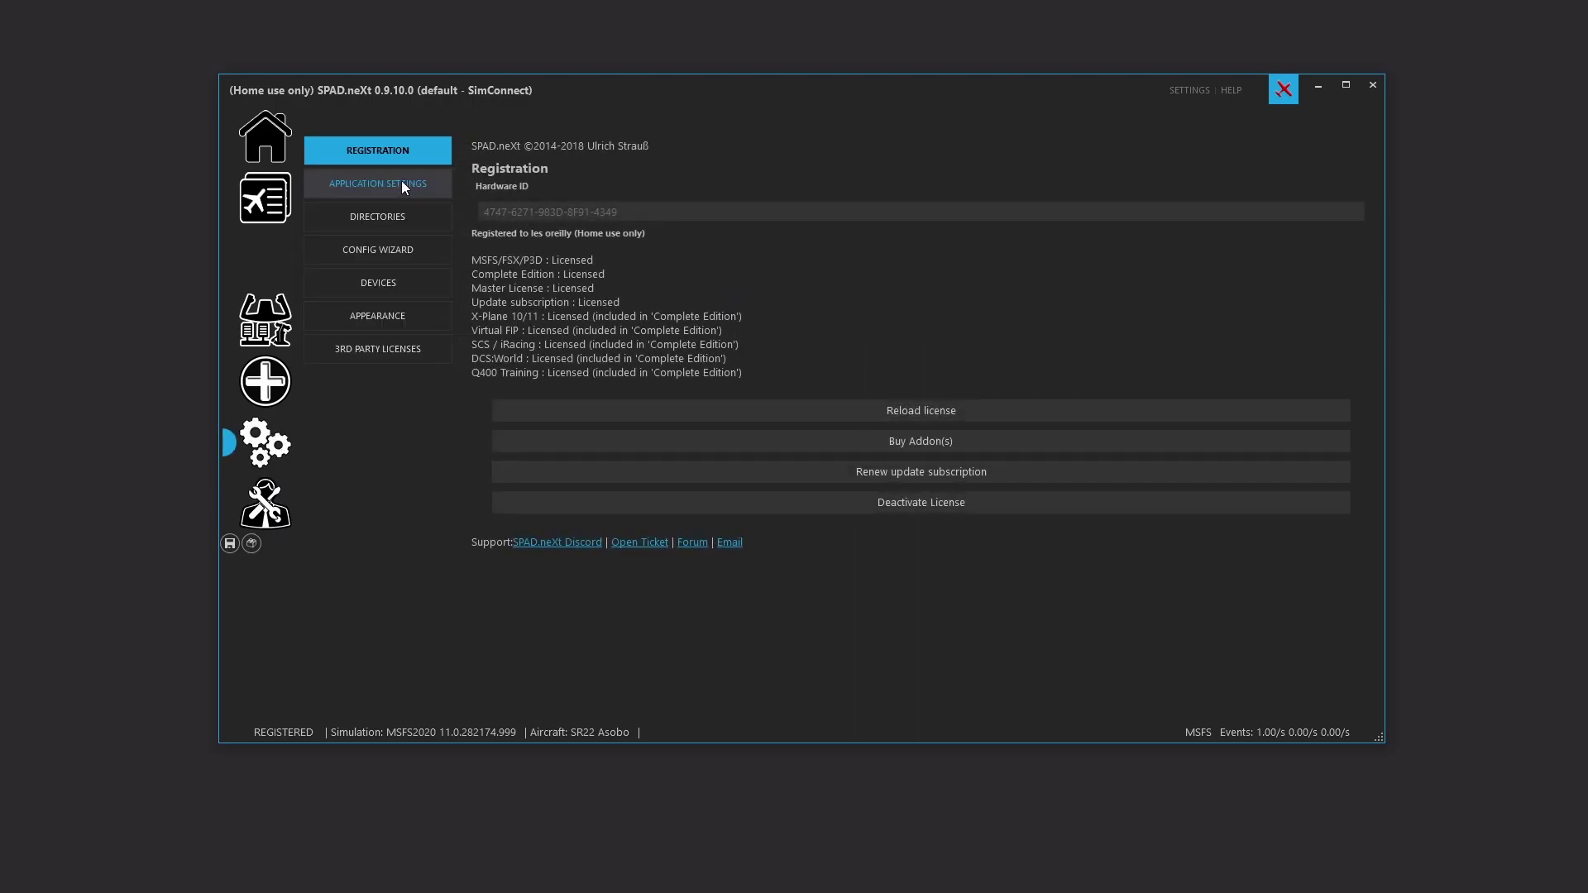
Step: Review the General, Simulations and Profiles application settings, including the SimConnect configuration, without saving any changes
left_click(439, 187)
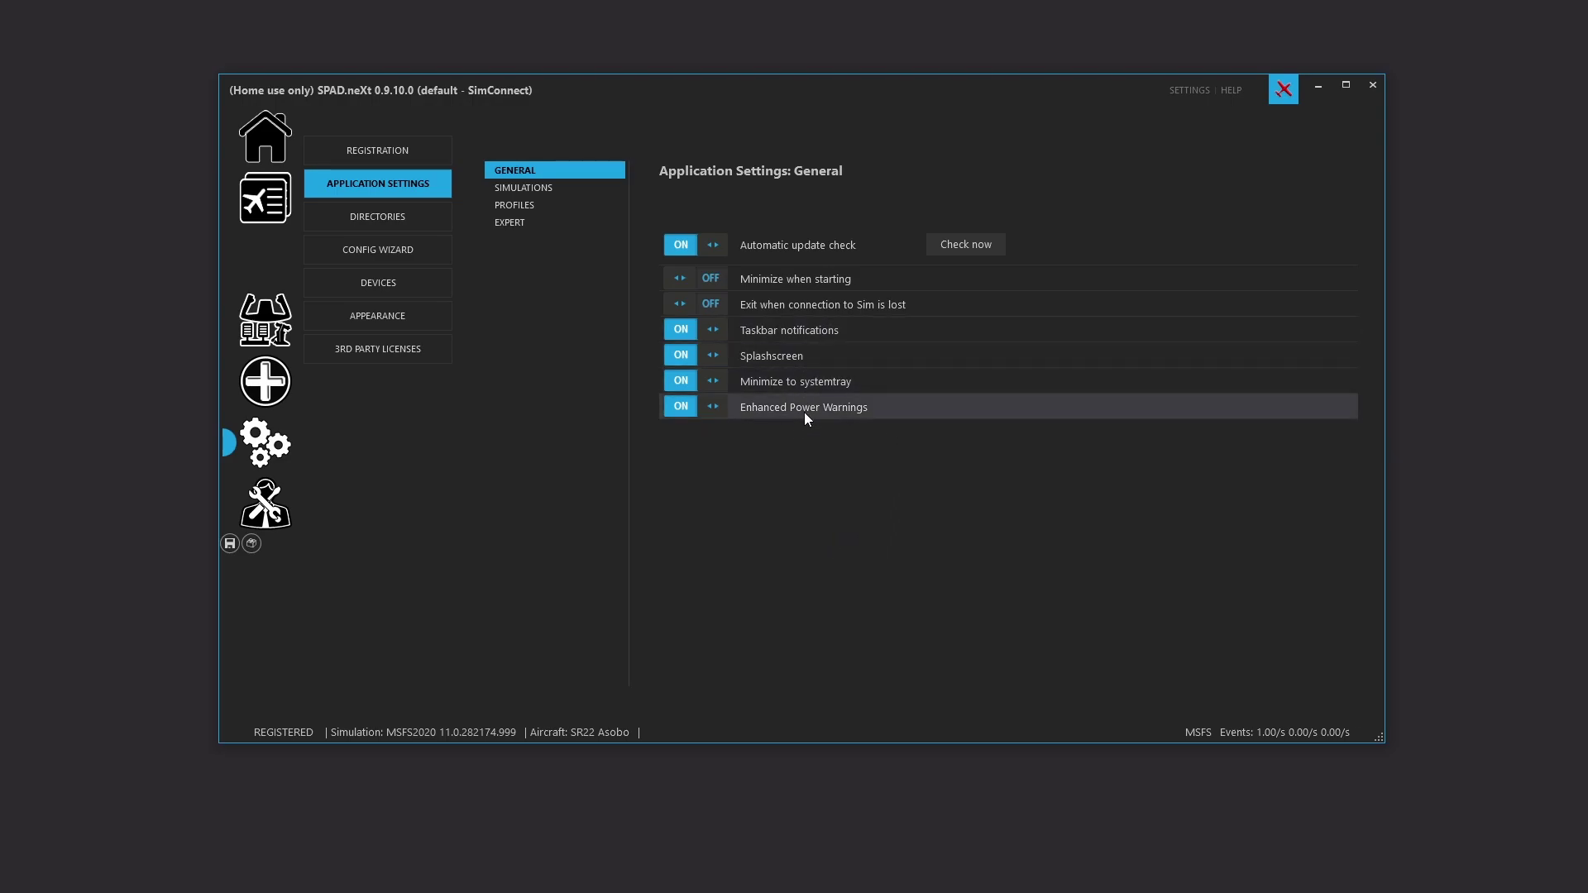
left_click(548, 188)
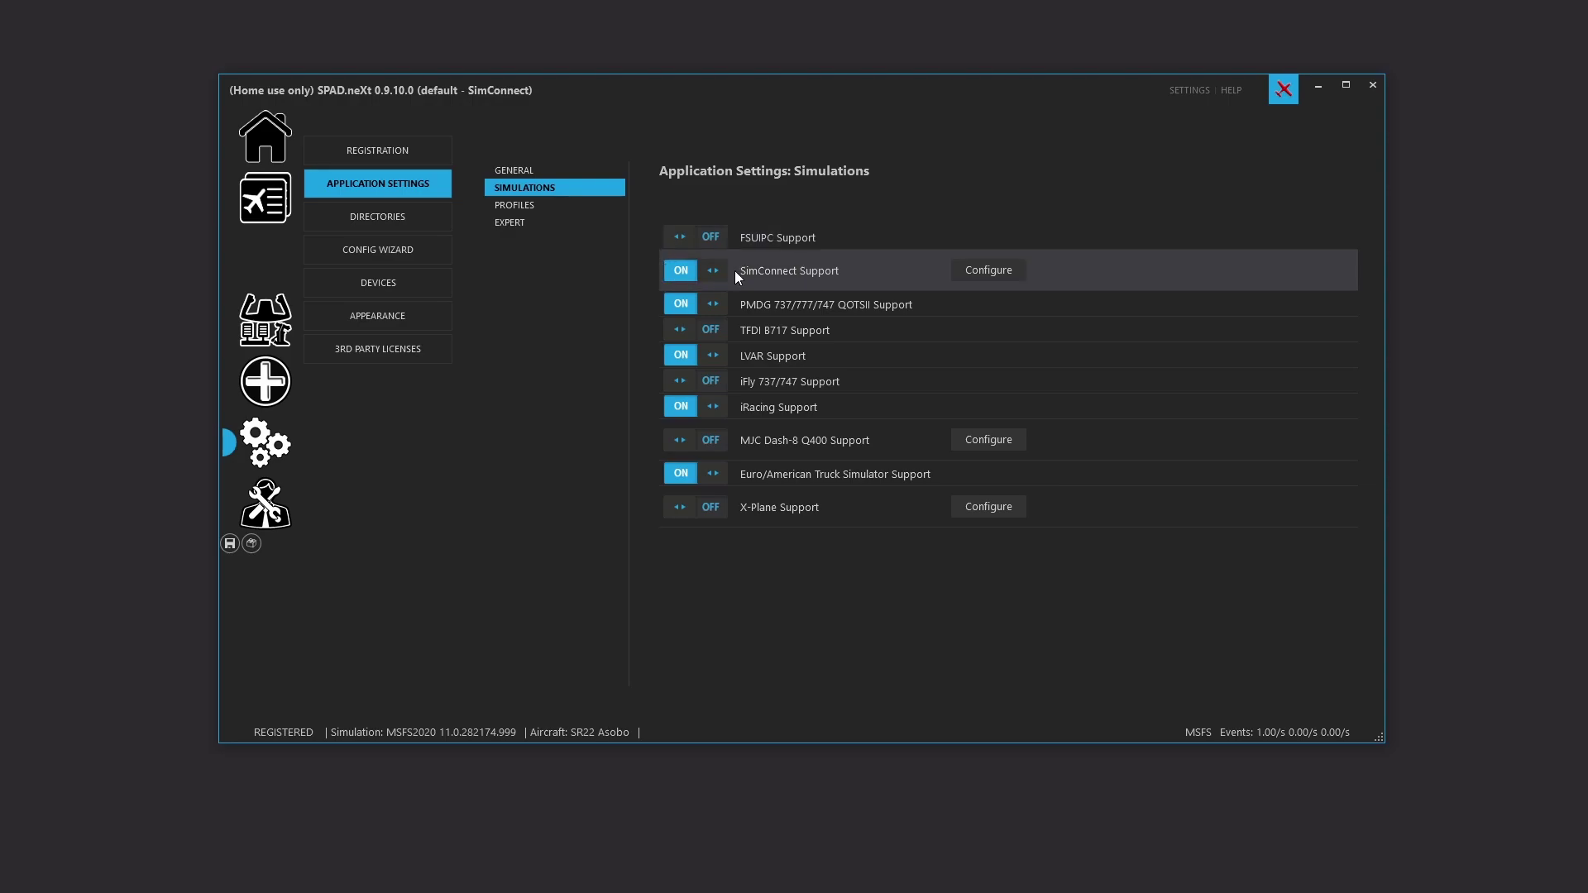
left_click(1011, 273)
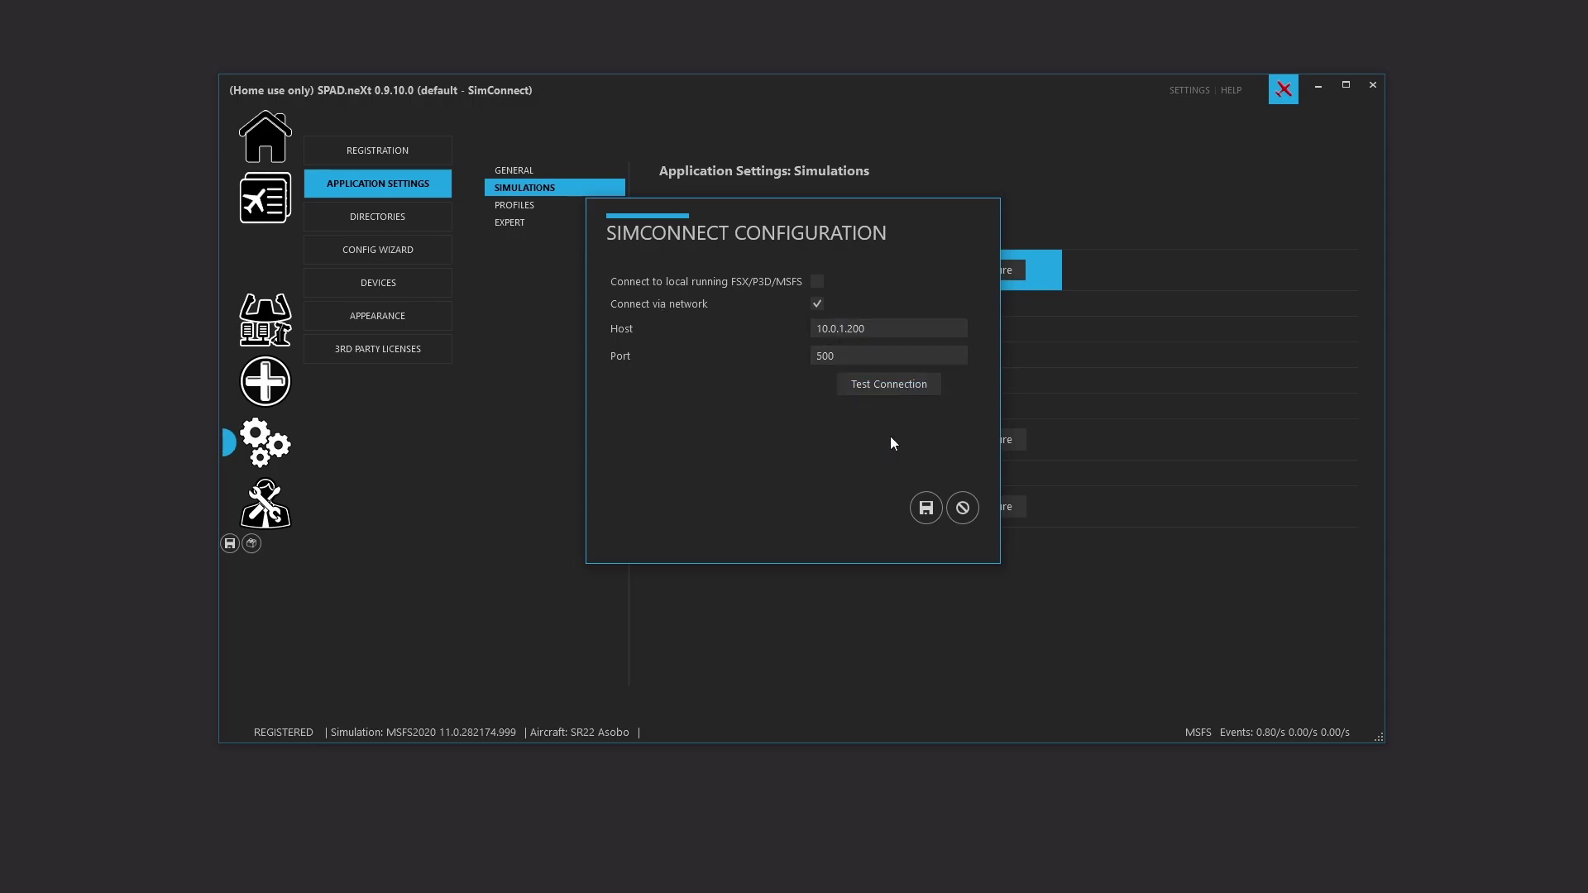
left_click(970, 516)
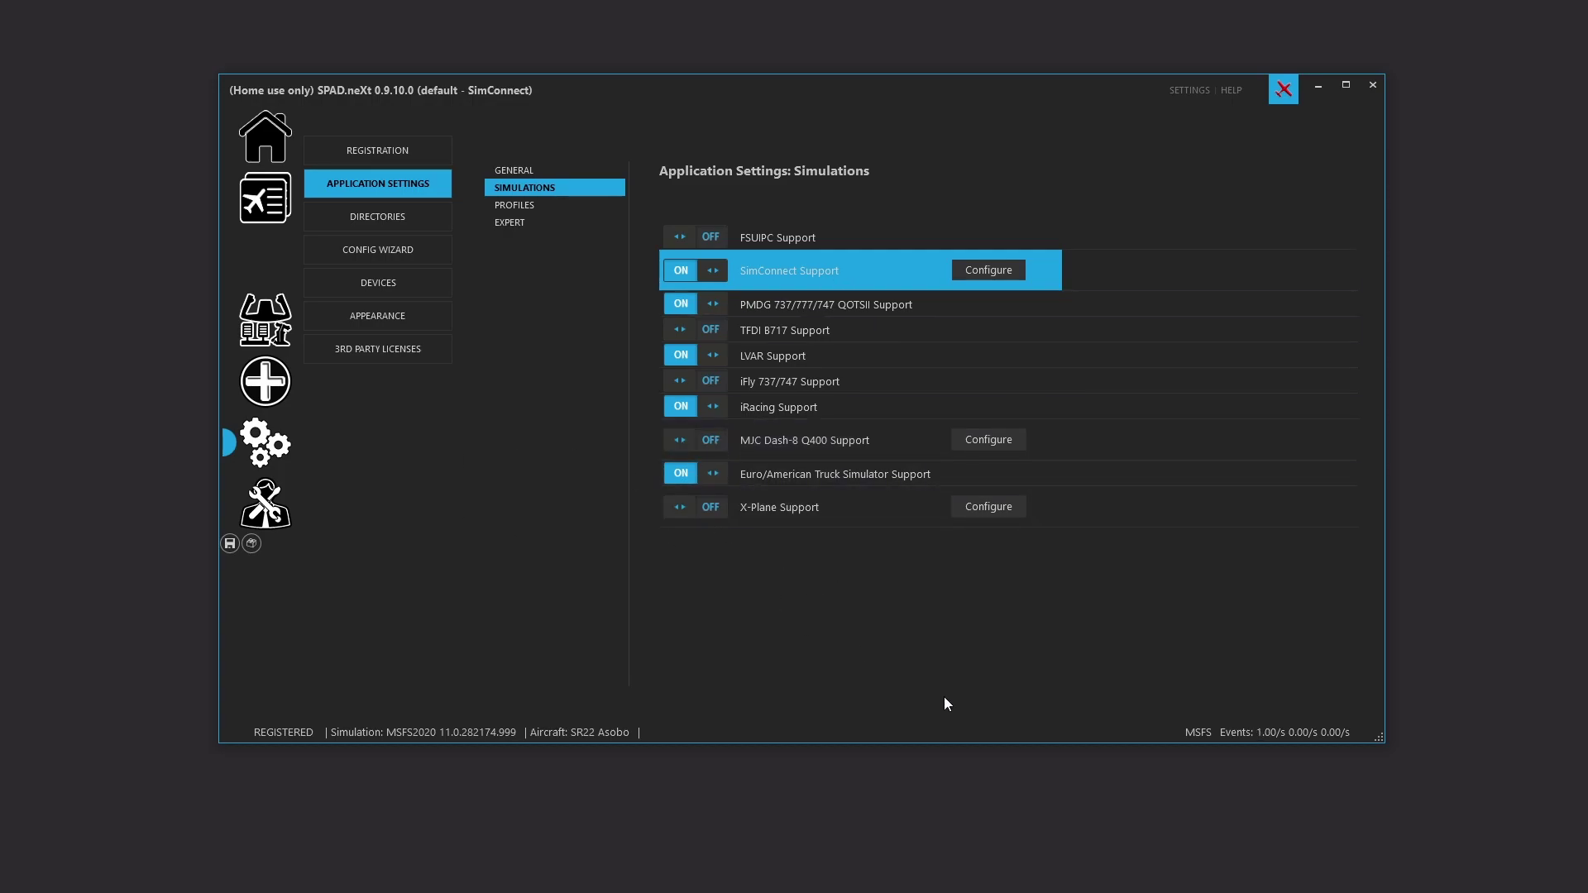
left_click(535, 206)
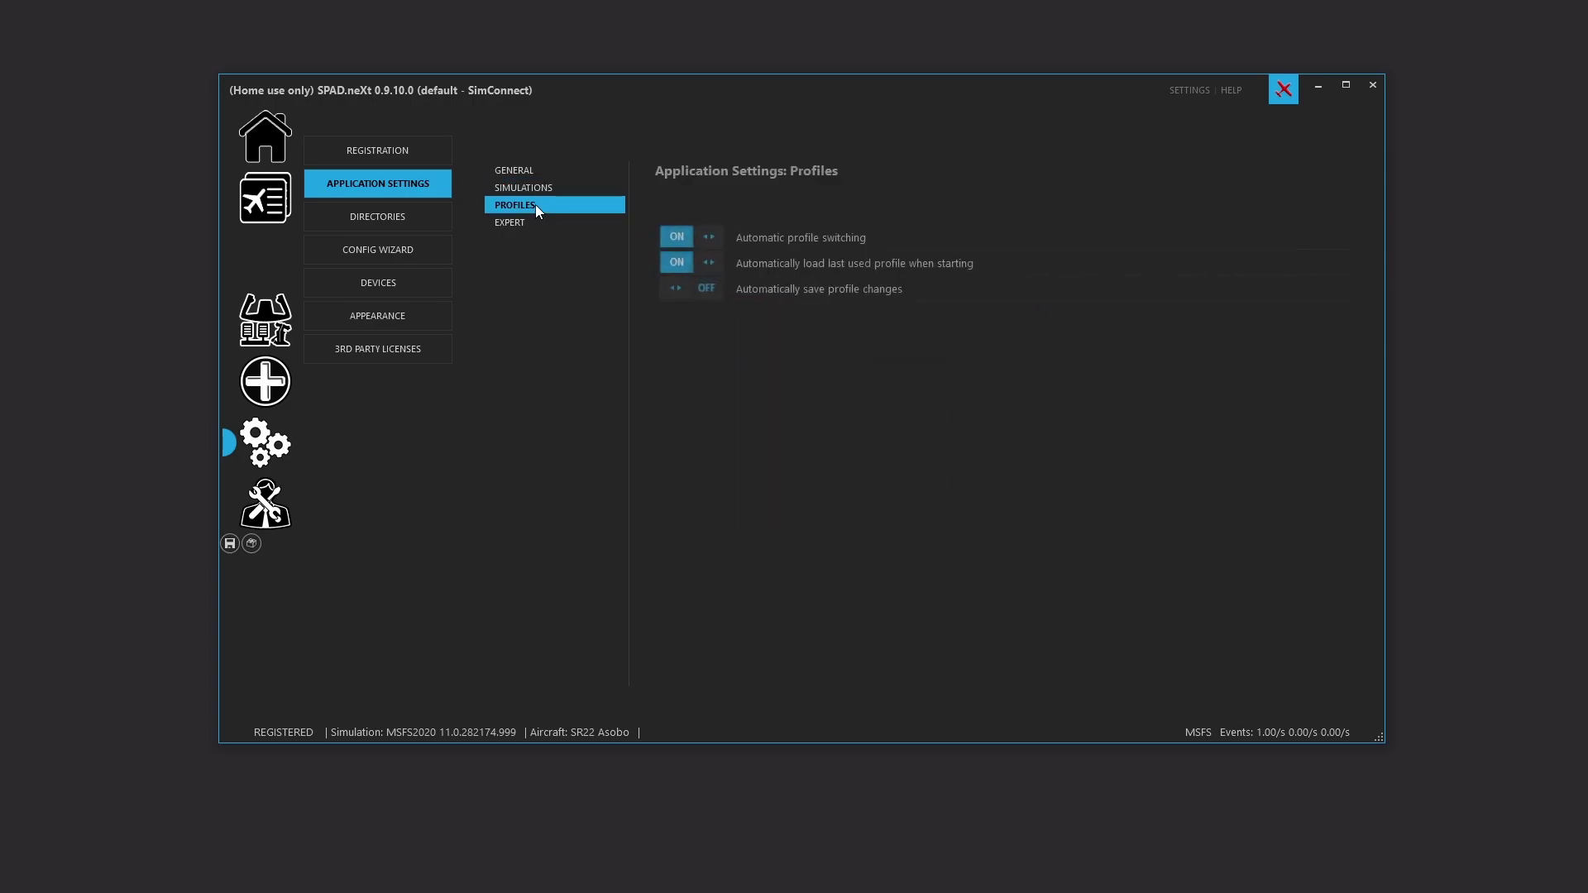
mouse_move(792, 244)
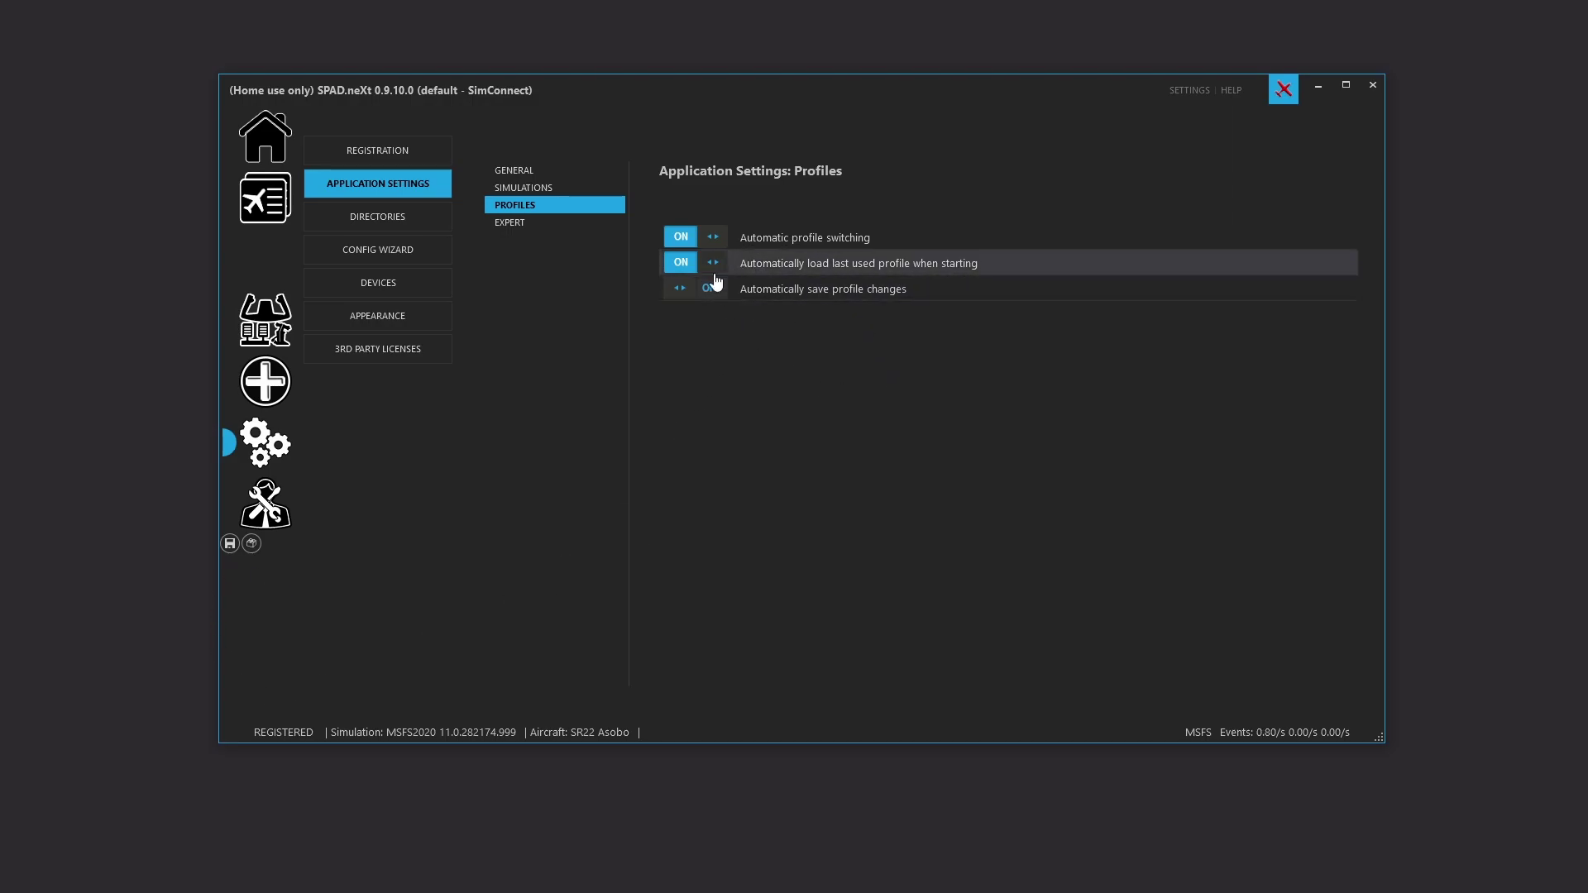
Step: In the Expert application settings, turn on Network installation, Expert Mode and Disable 'unconfigured device' wizard
left_click(533, 221)
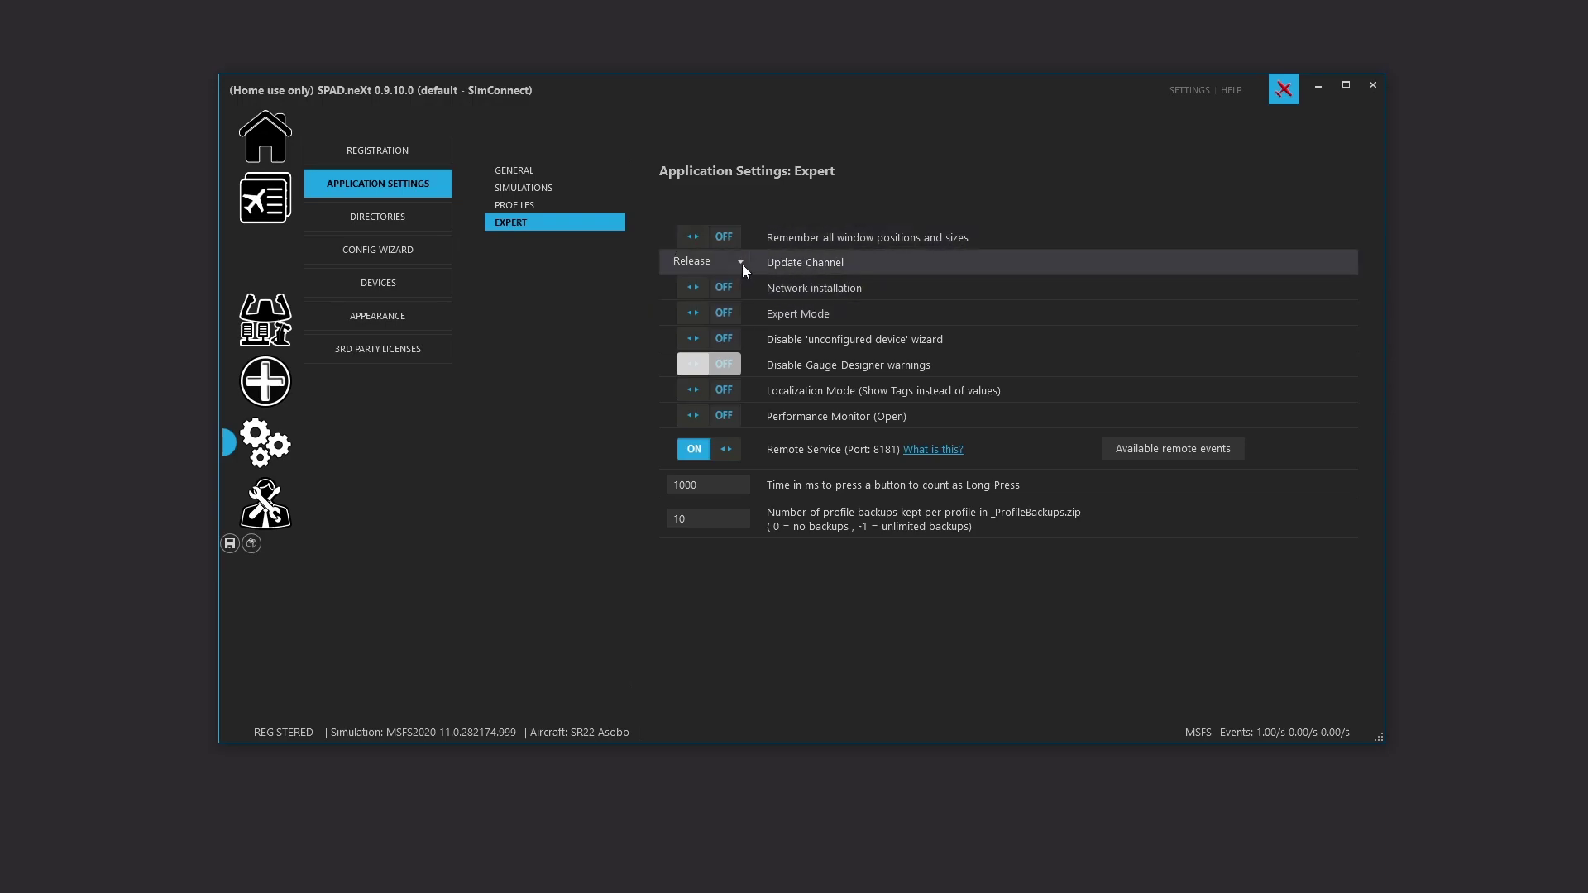
mouse_move(823, 296)
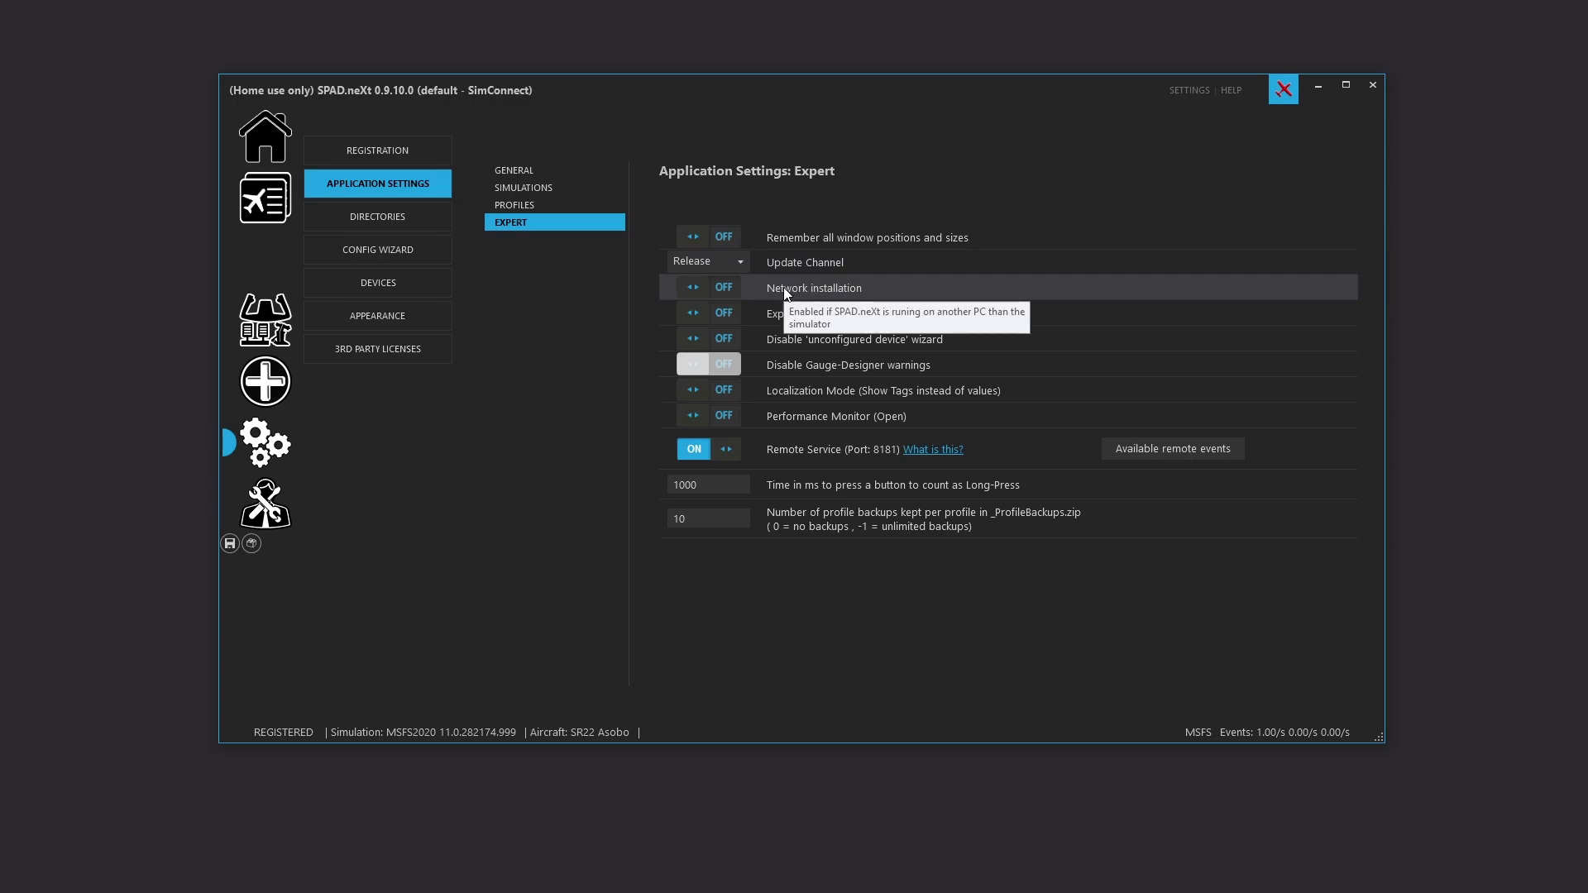
left_click(697, 289)
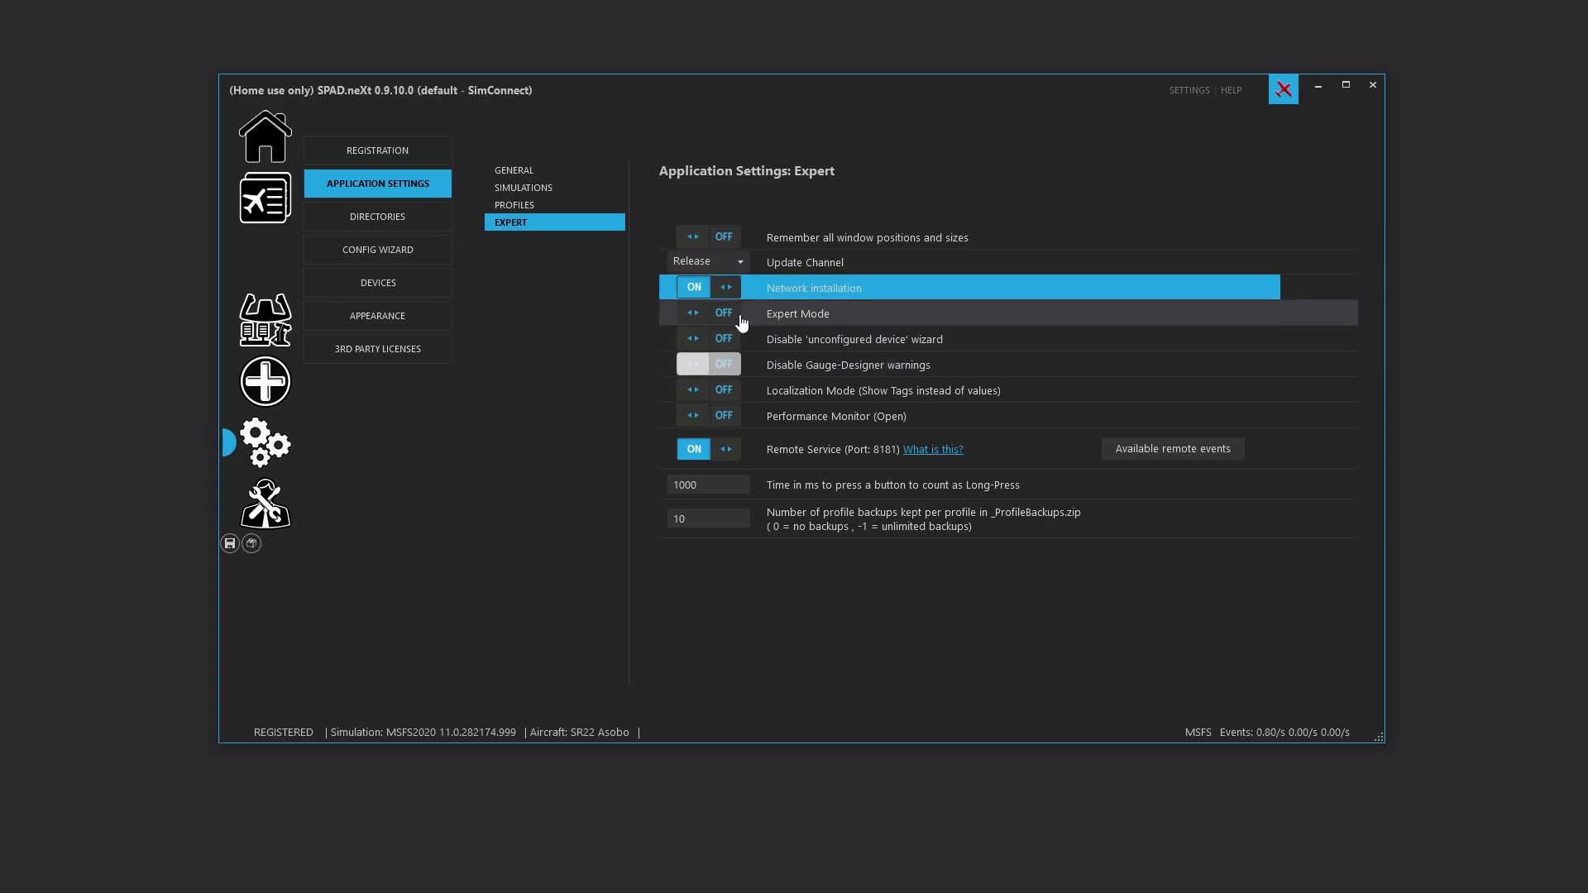
left_click(695, 316)
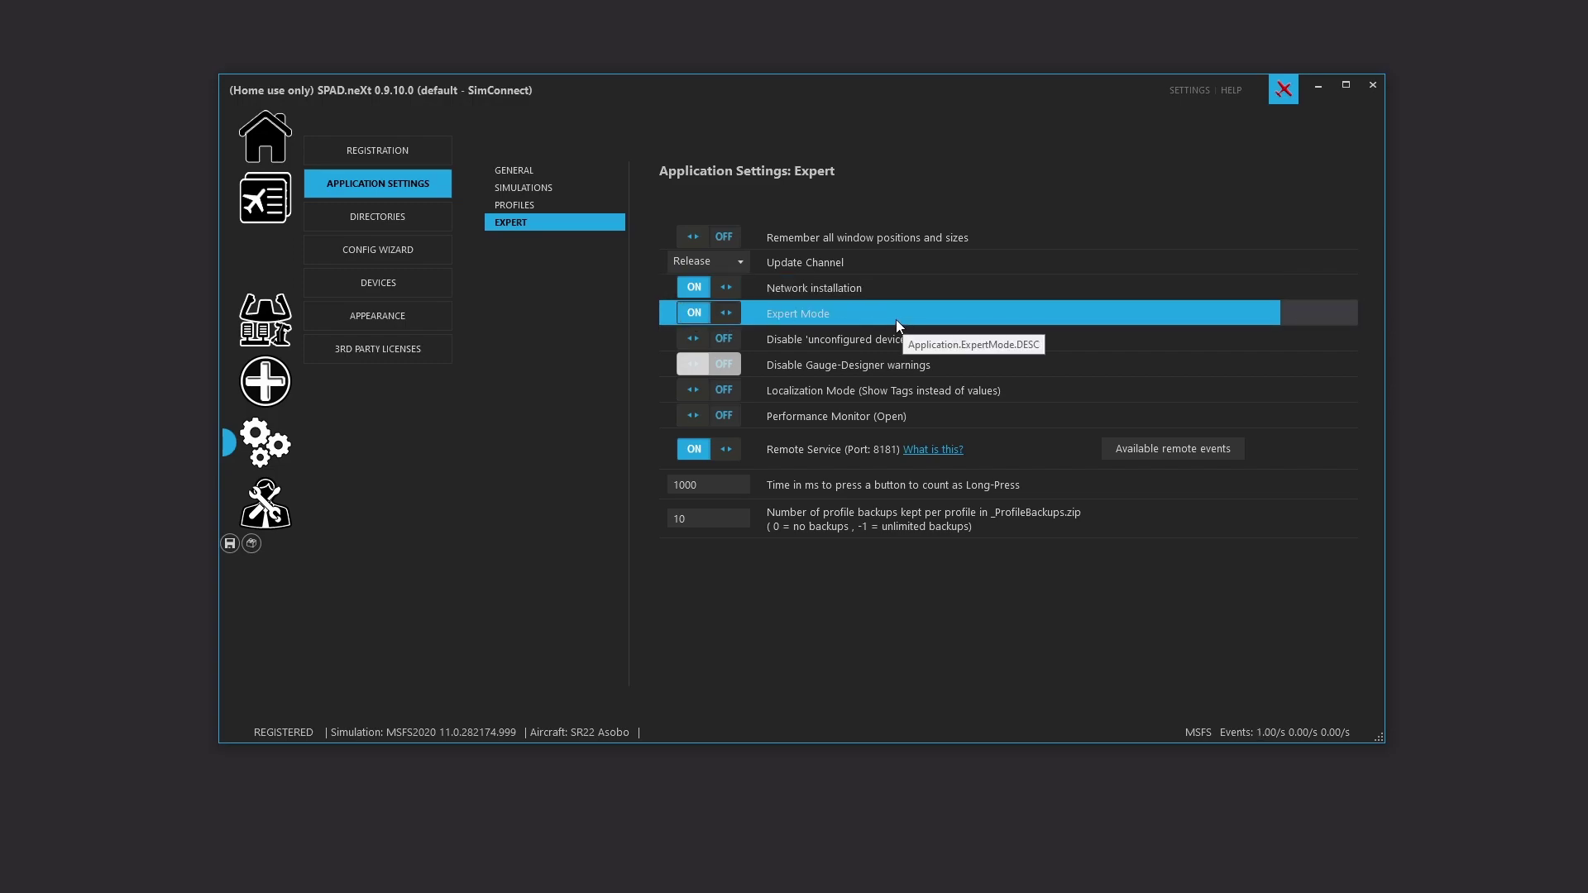
left_click(737, 321)
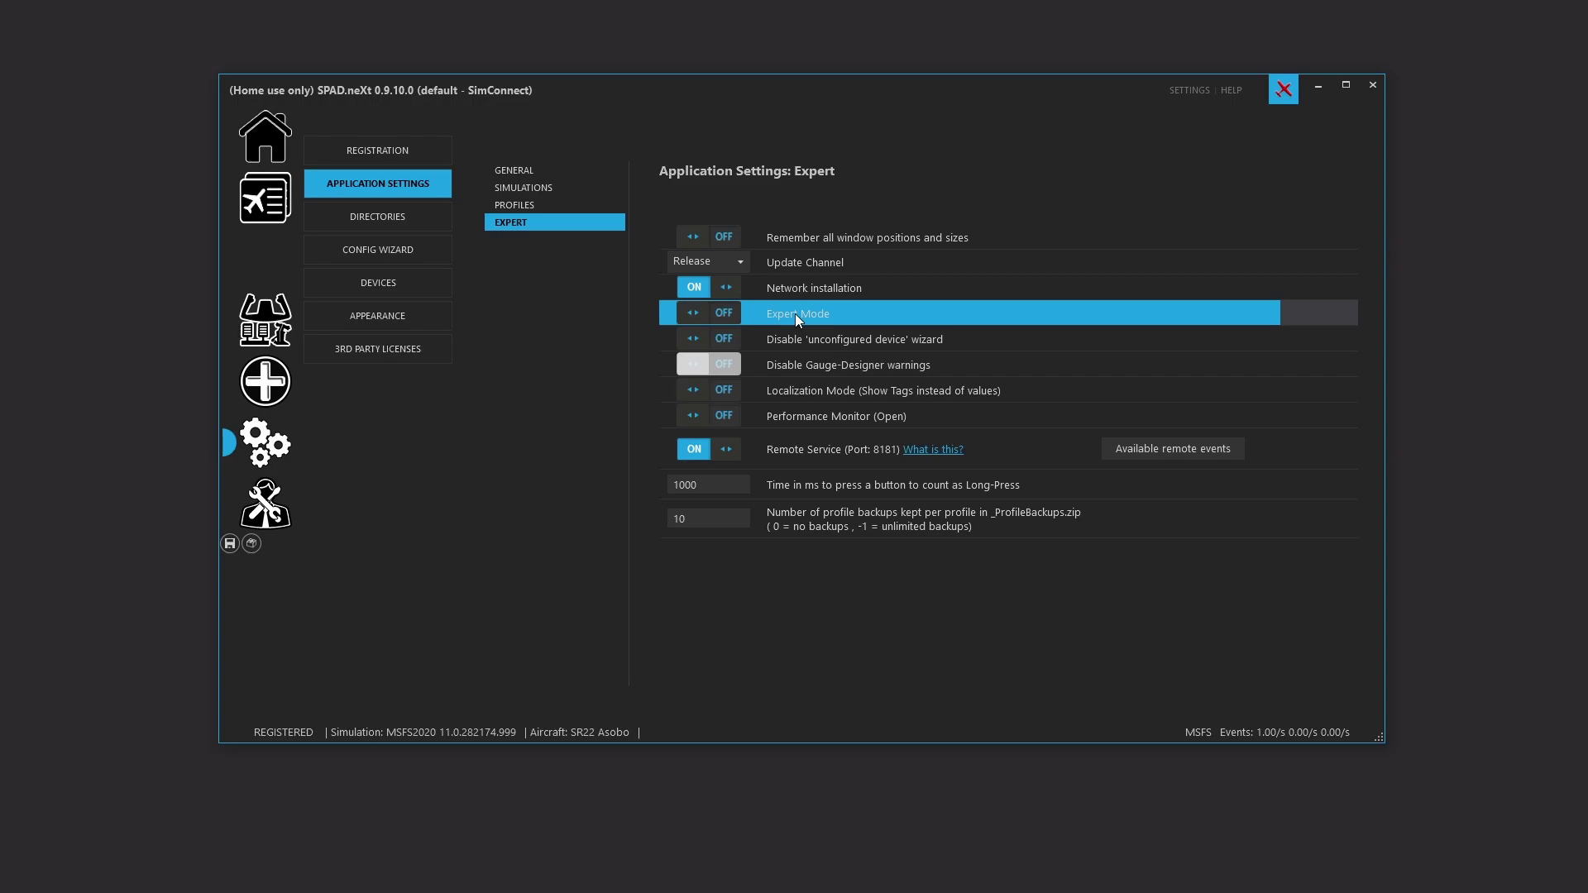
left_click(695, 316)
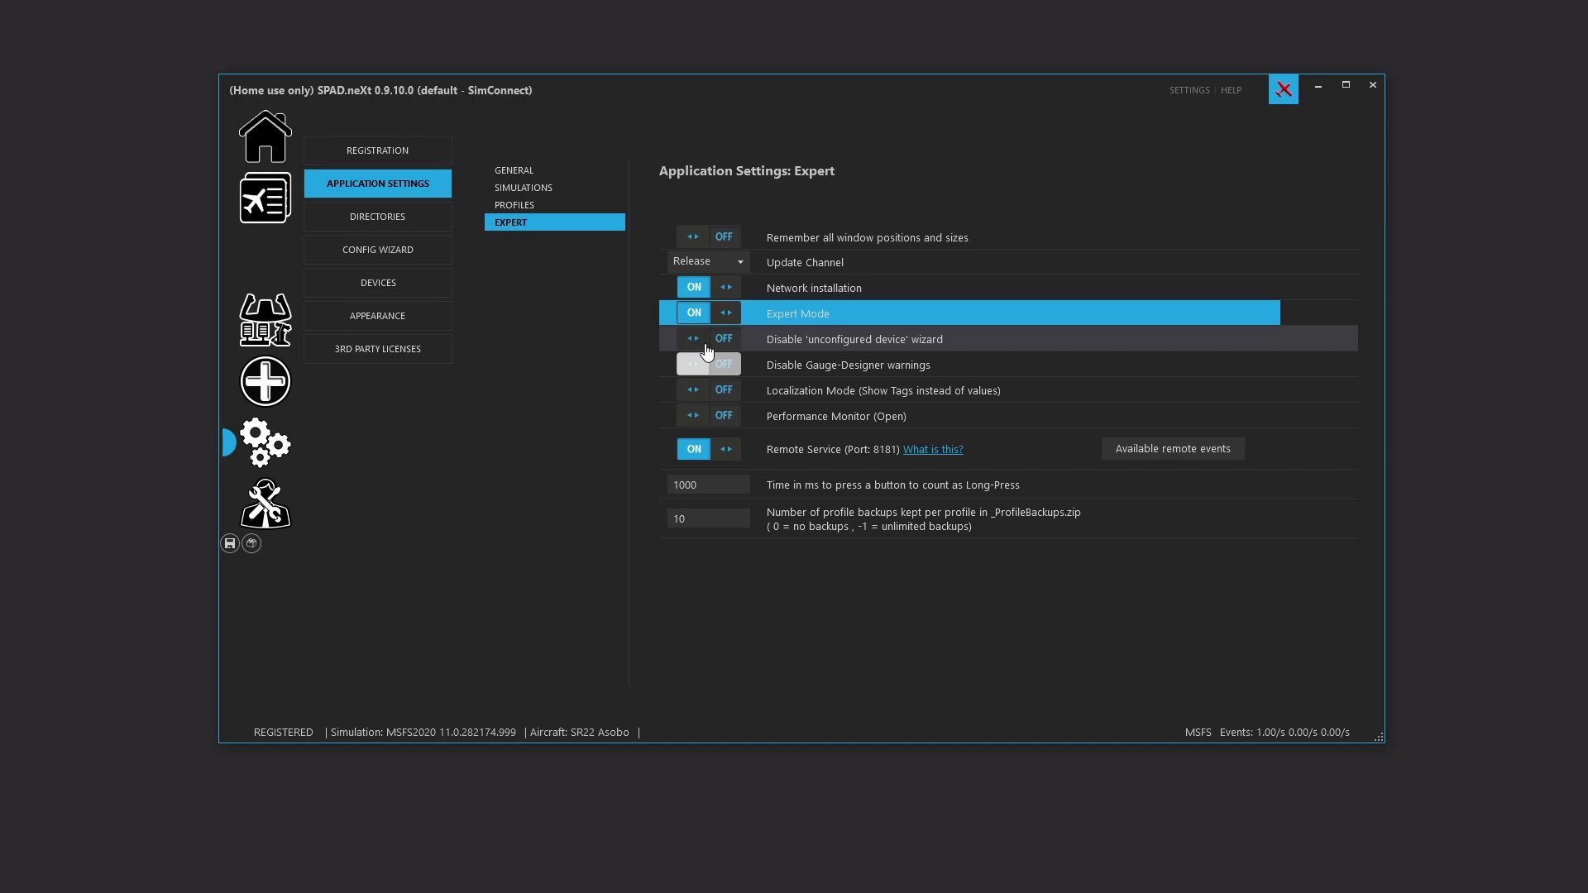
left_click(707, 351)
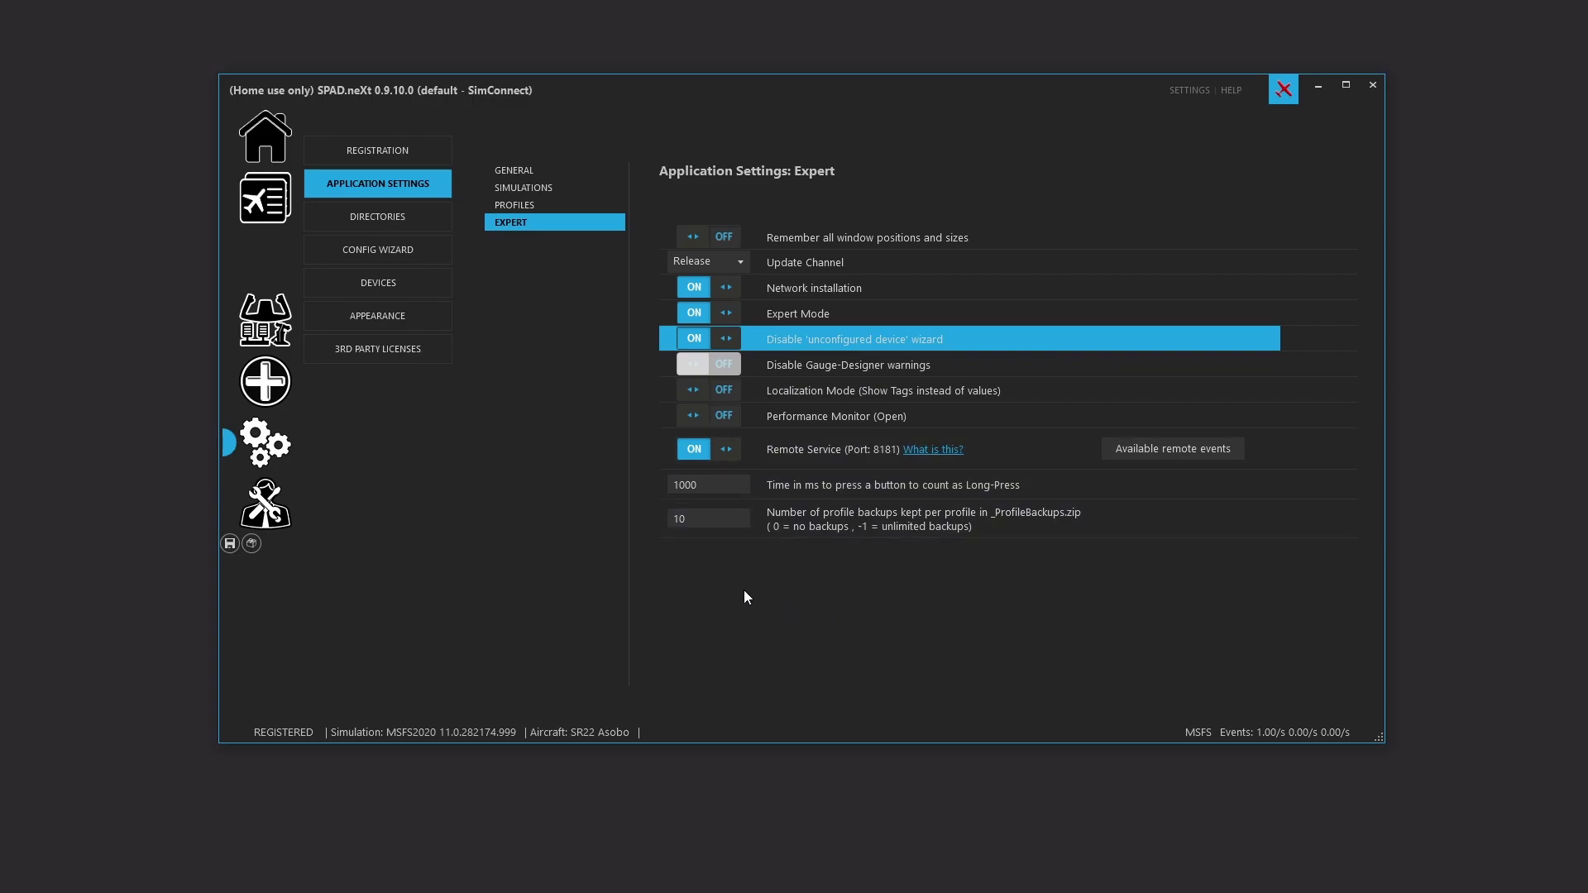
left_click(724, 482)
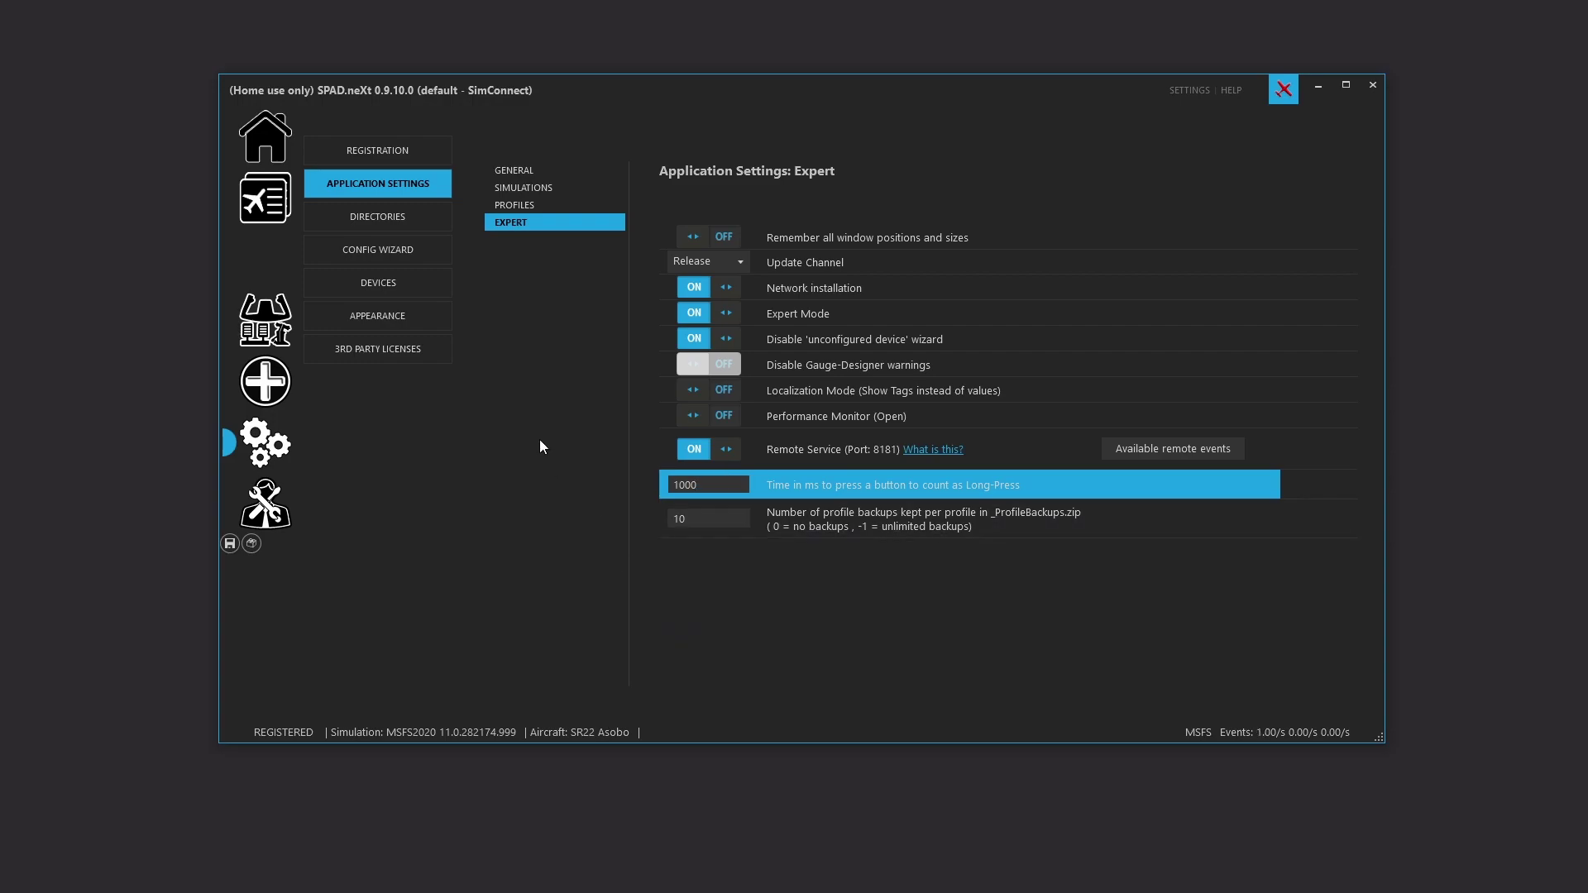
Step: View the Directories and Config Wizard pages of the settings, and open the Devices settings
left_click(419, 213)
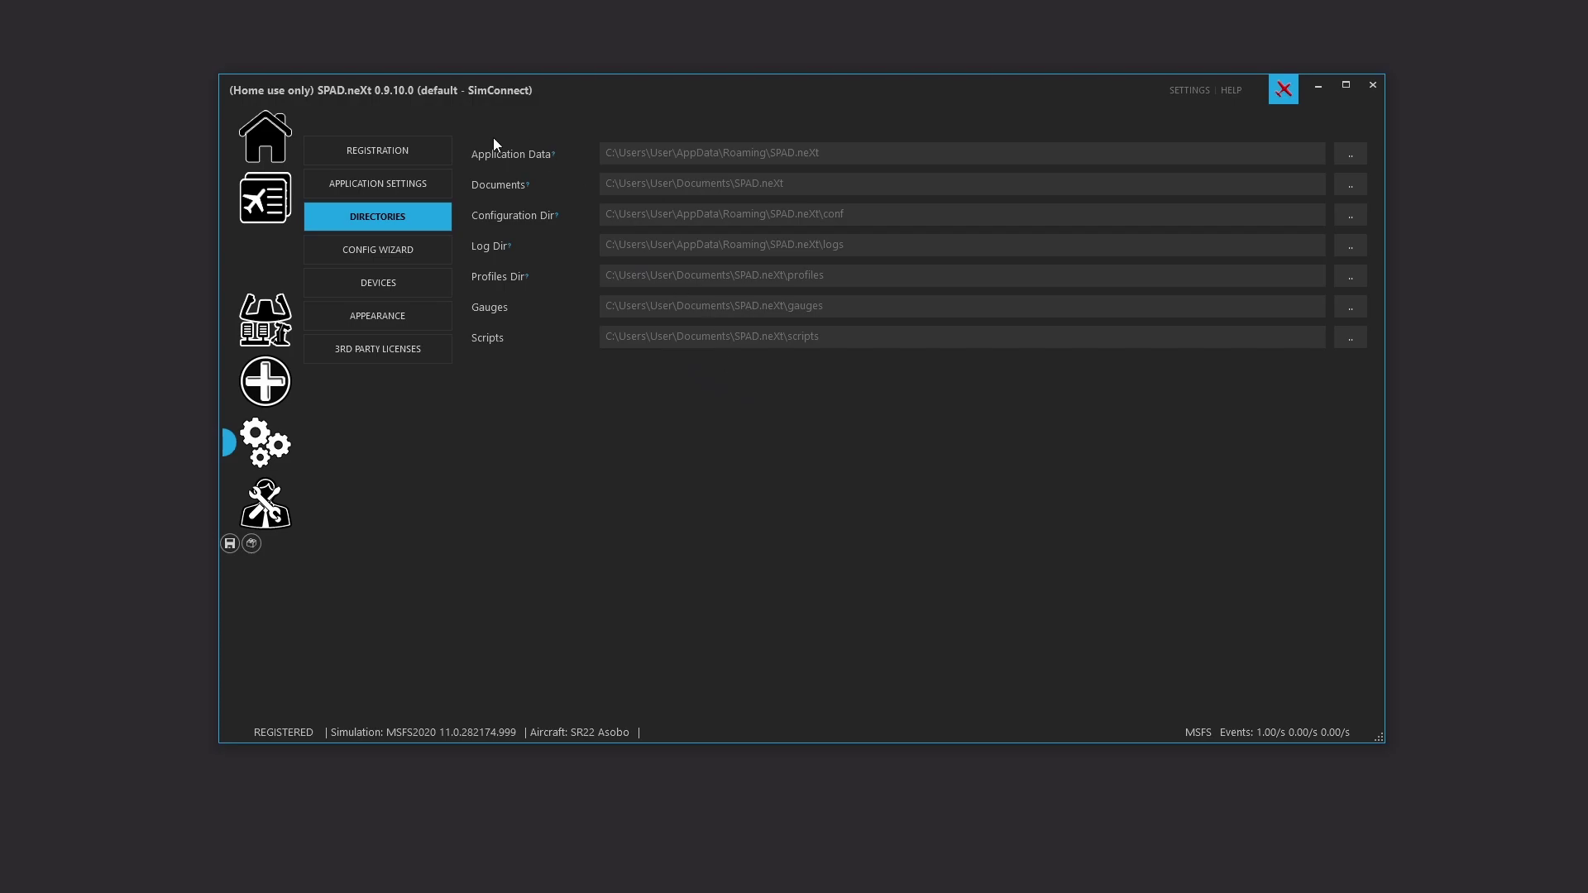
left_click(378, 258)
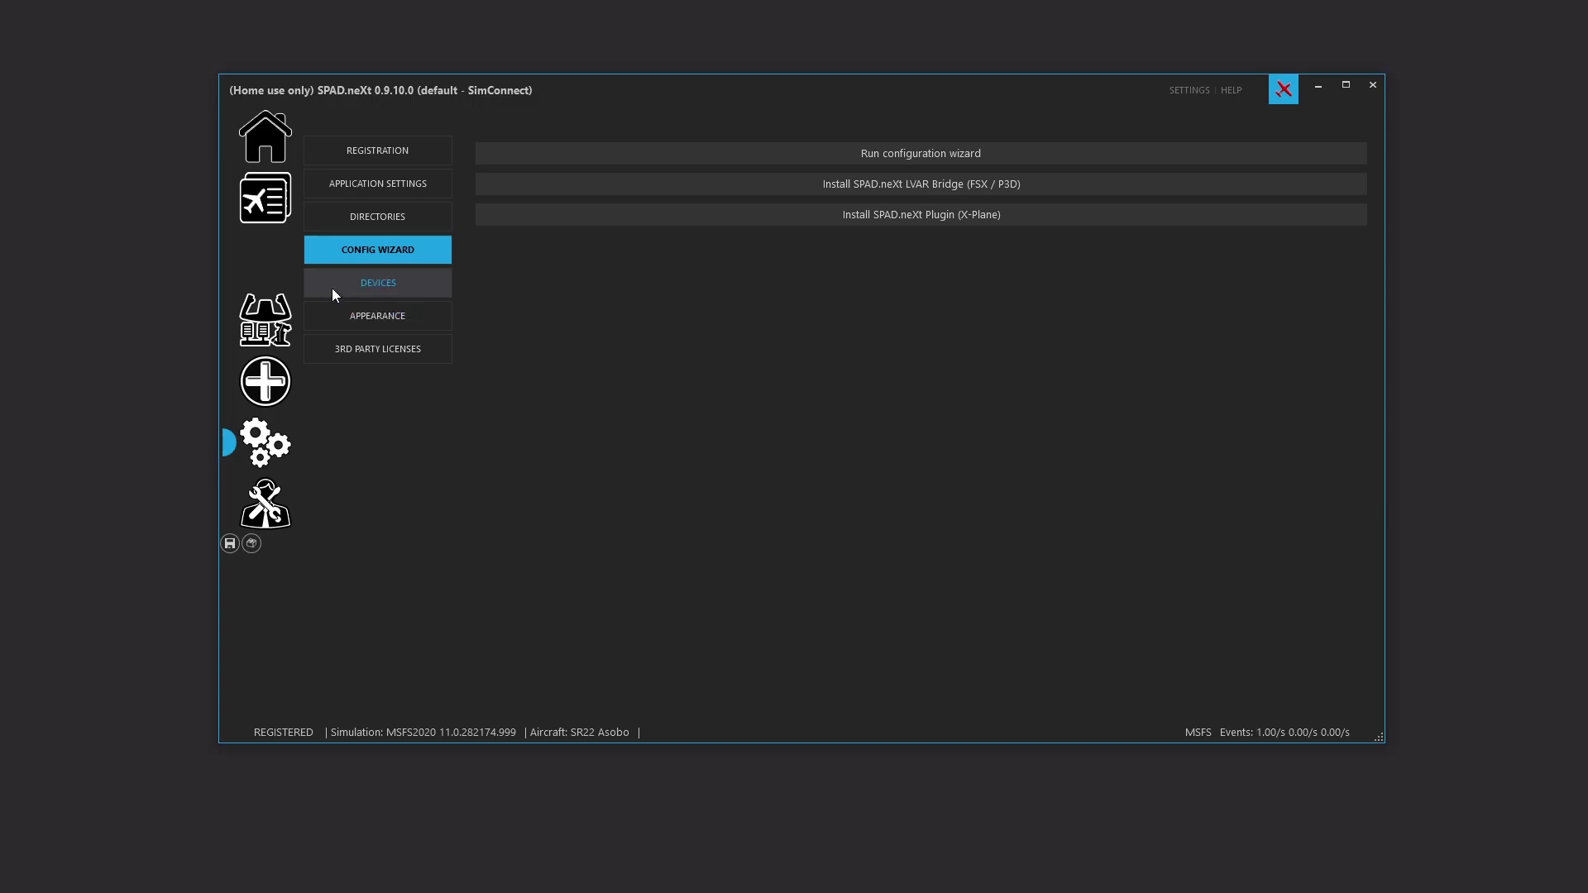
left_click(363, 283)
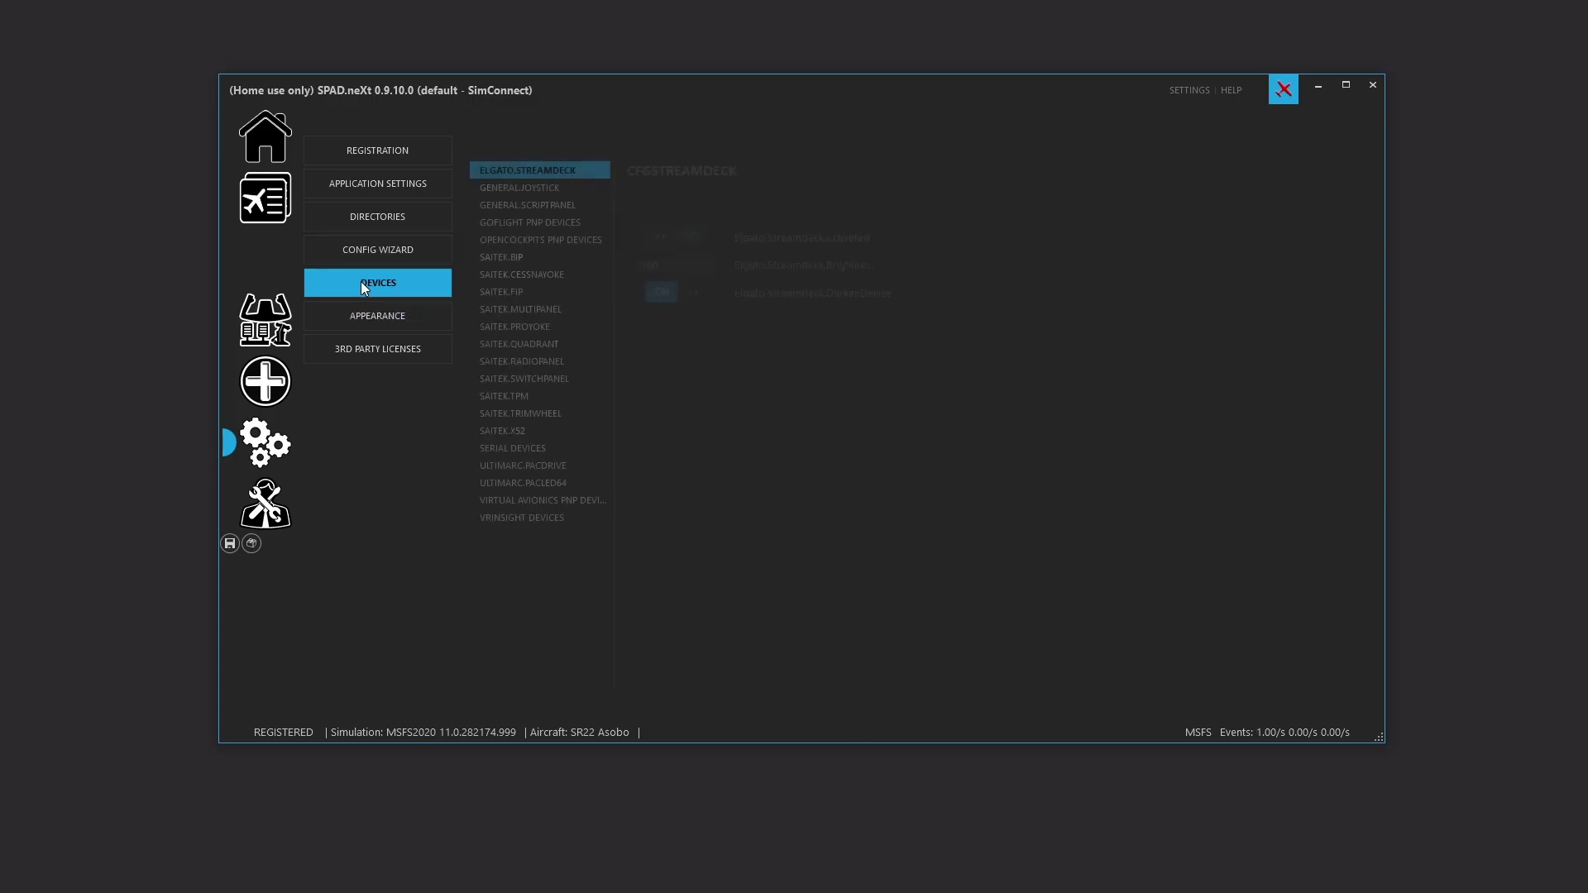
Step: View the device settings for General.Joystick, General.ScriptPanel and GoFlight PNP Devices
left_click(569, 188)
left_click(568, 205)
left_click(565, 222)
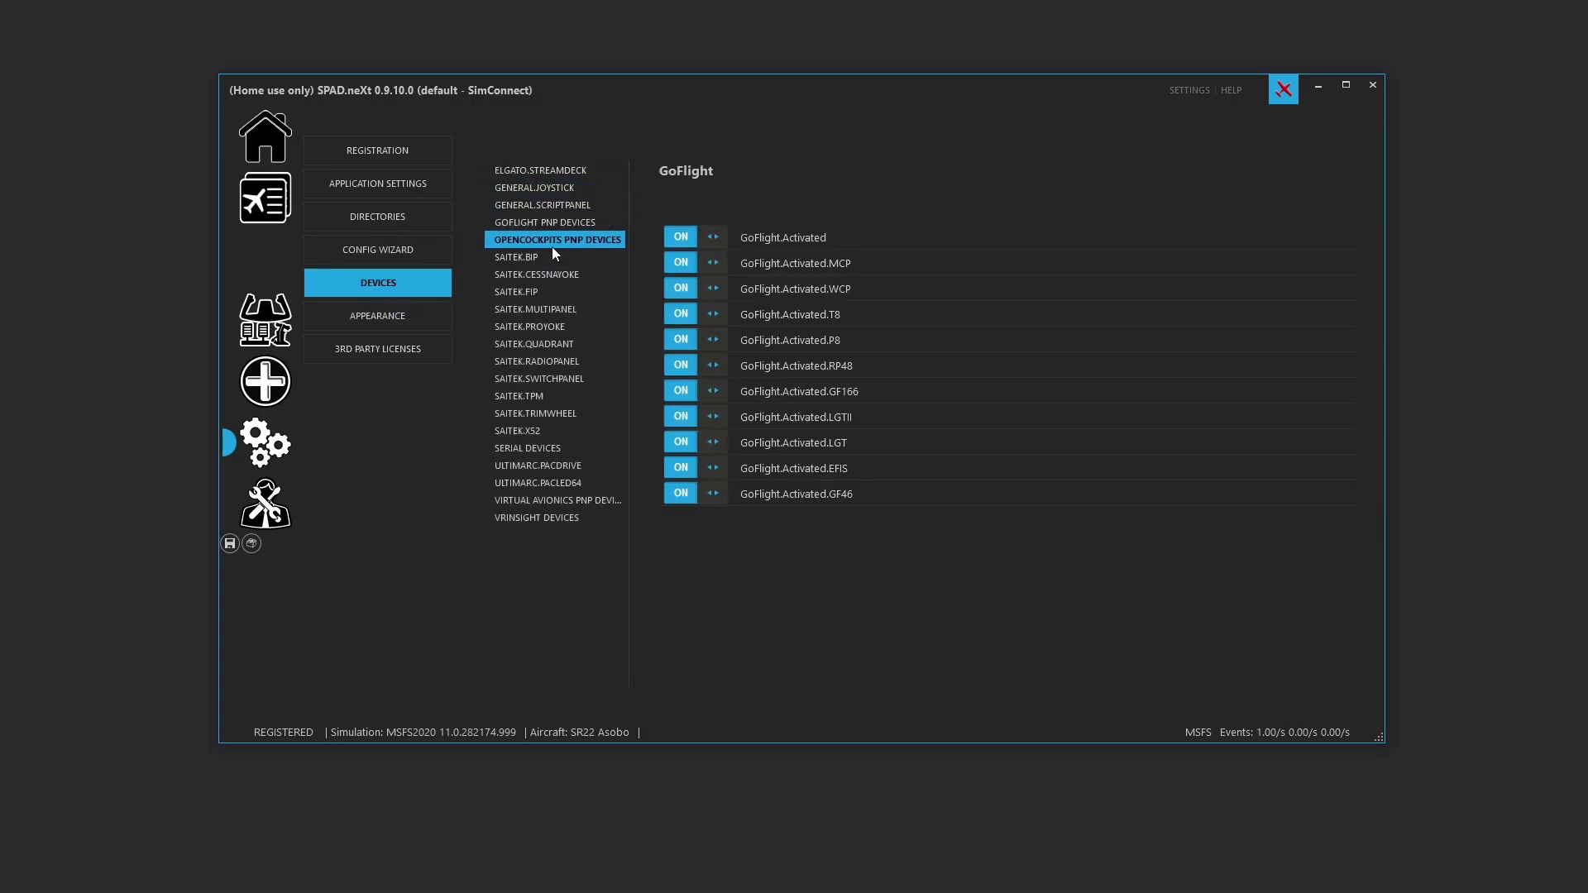
Step: Review the settings of each Saitek device, from the BIP, yokes and FIP through the panels to the TPM, trim wheel and X52
left_click(542, 257)
left_click(536, 275)
left_click(523, 294)
left_click(519, 311)
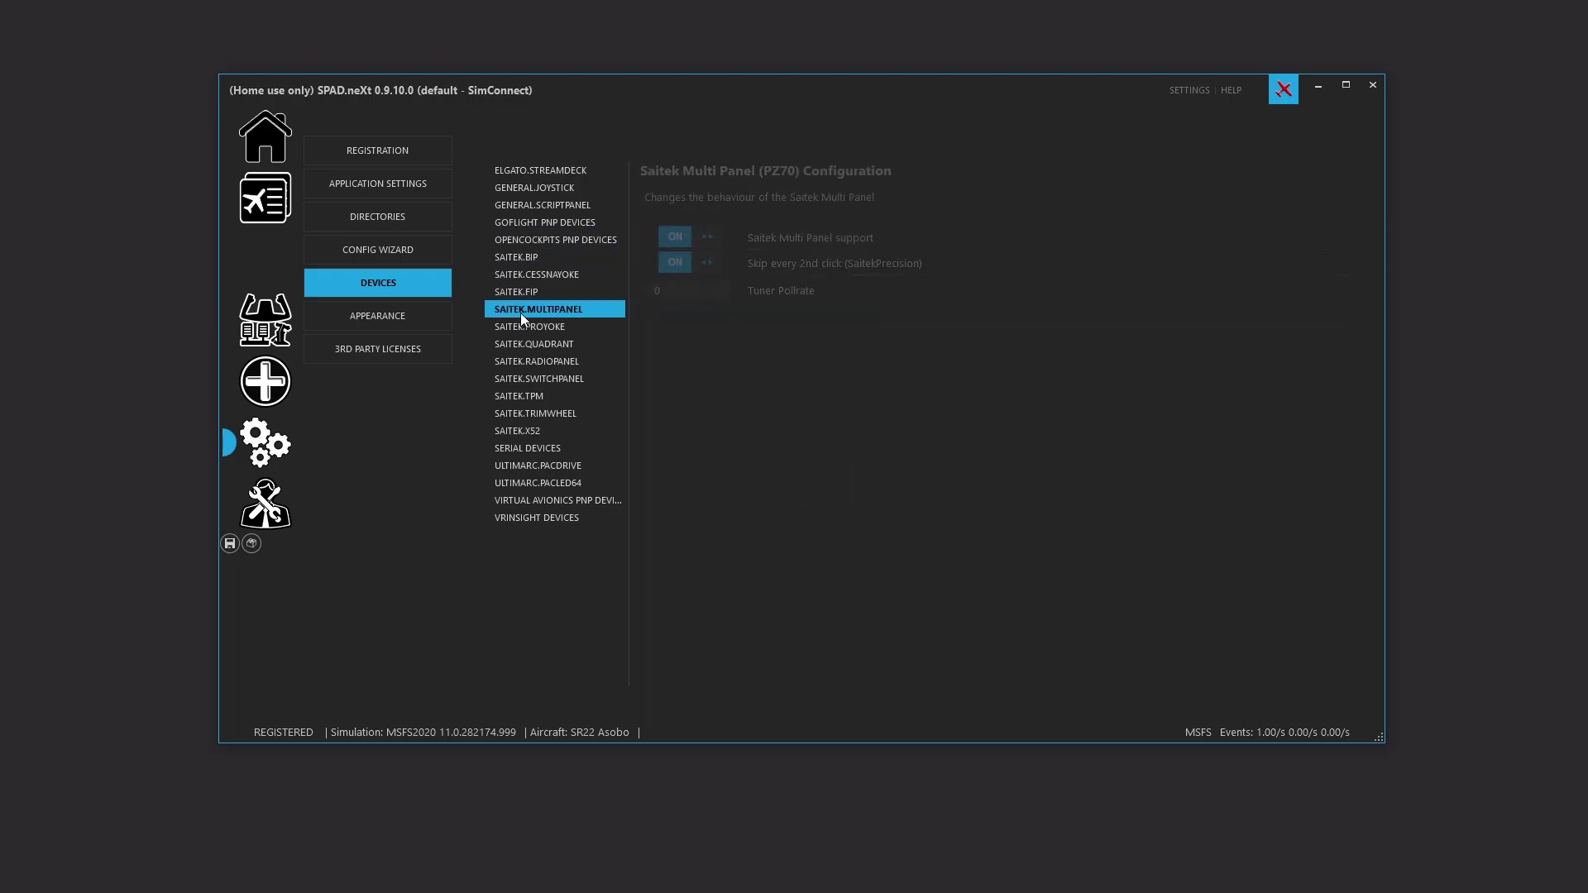
left_click(518, 329)
left_click(531, 356)
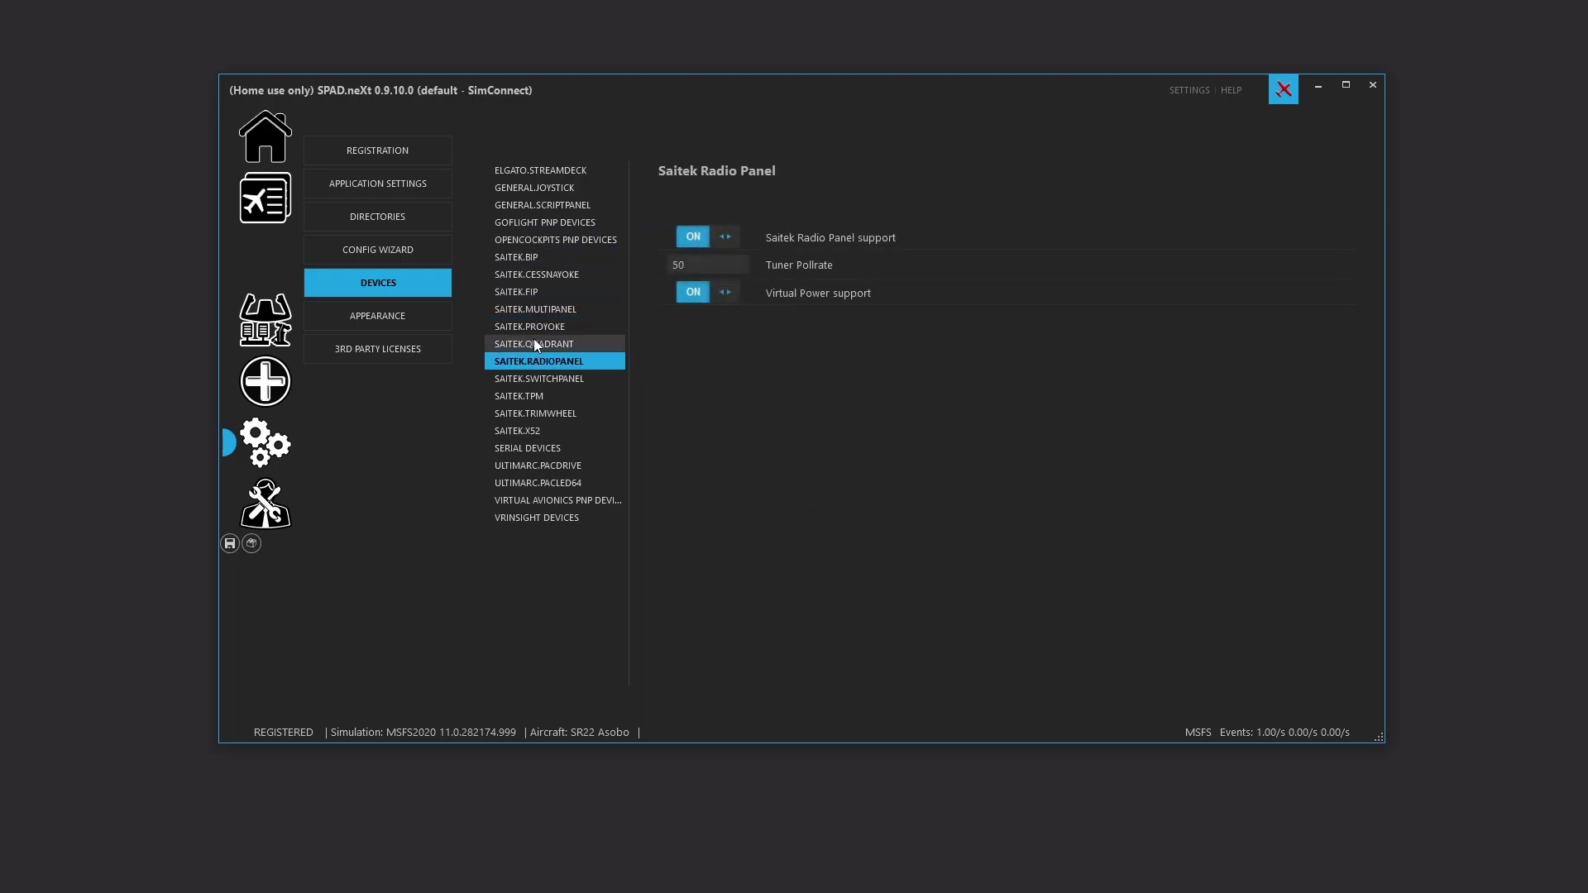
left_click(533, 341)
left_click(524, 363)
left_click(524, 380)
left_click(520, 395)
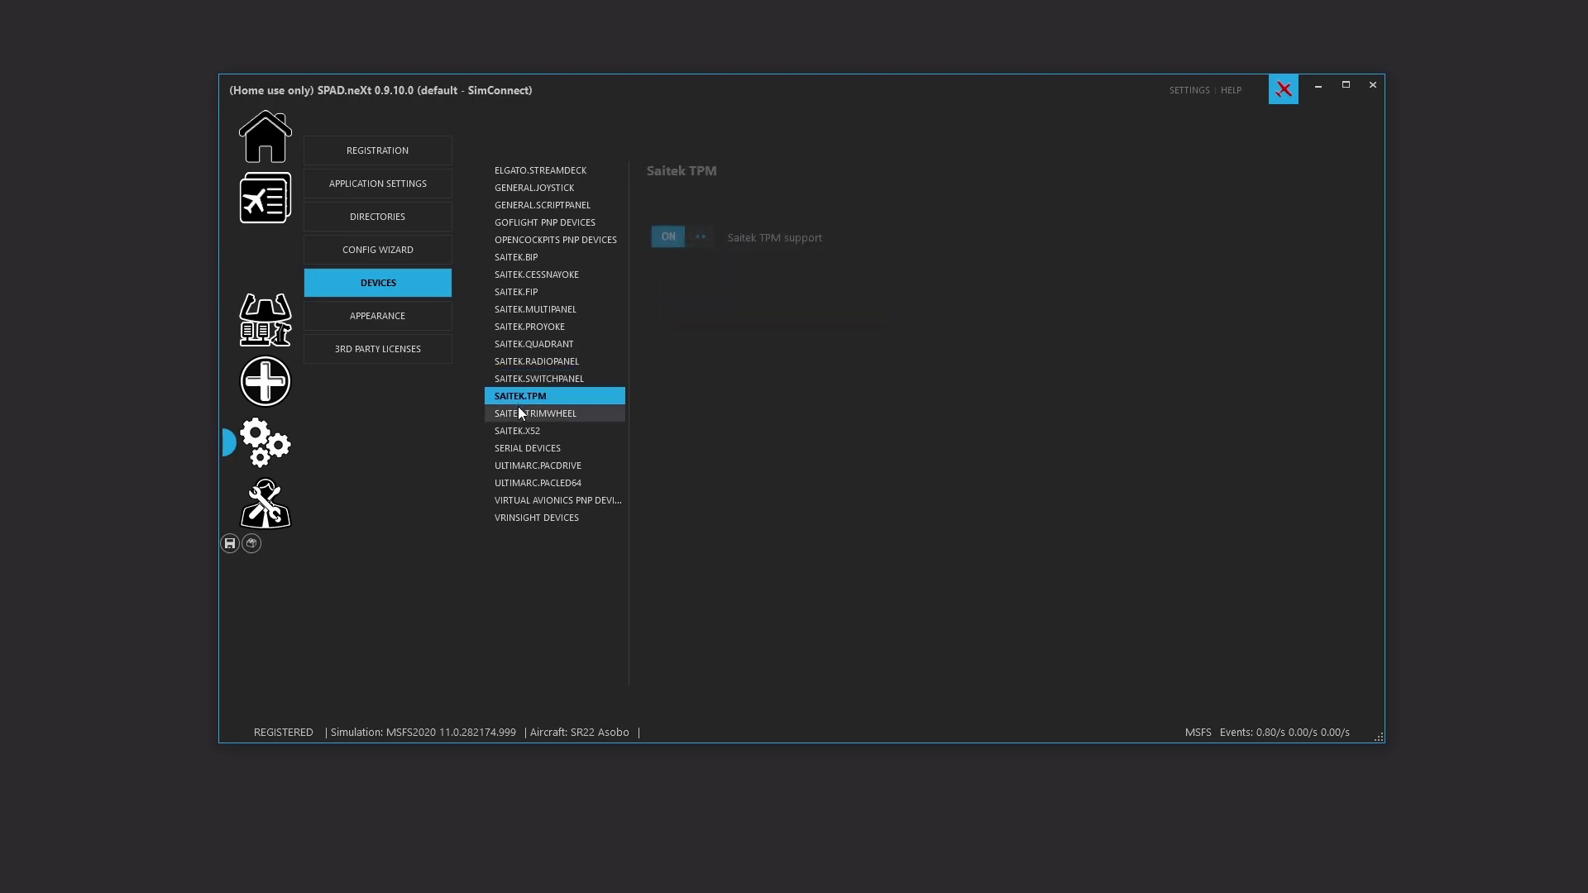
left_click(516, 413)
left_click(515, 431)
Step: In the Serial Devices settings, examine the Serial Port choices for a new device and cancel without adding it
left_click(515, 448)
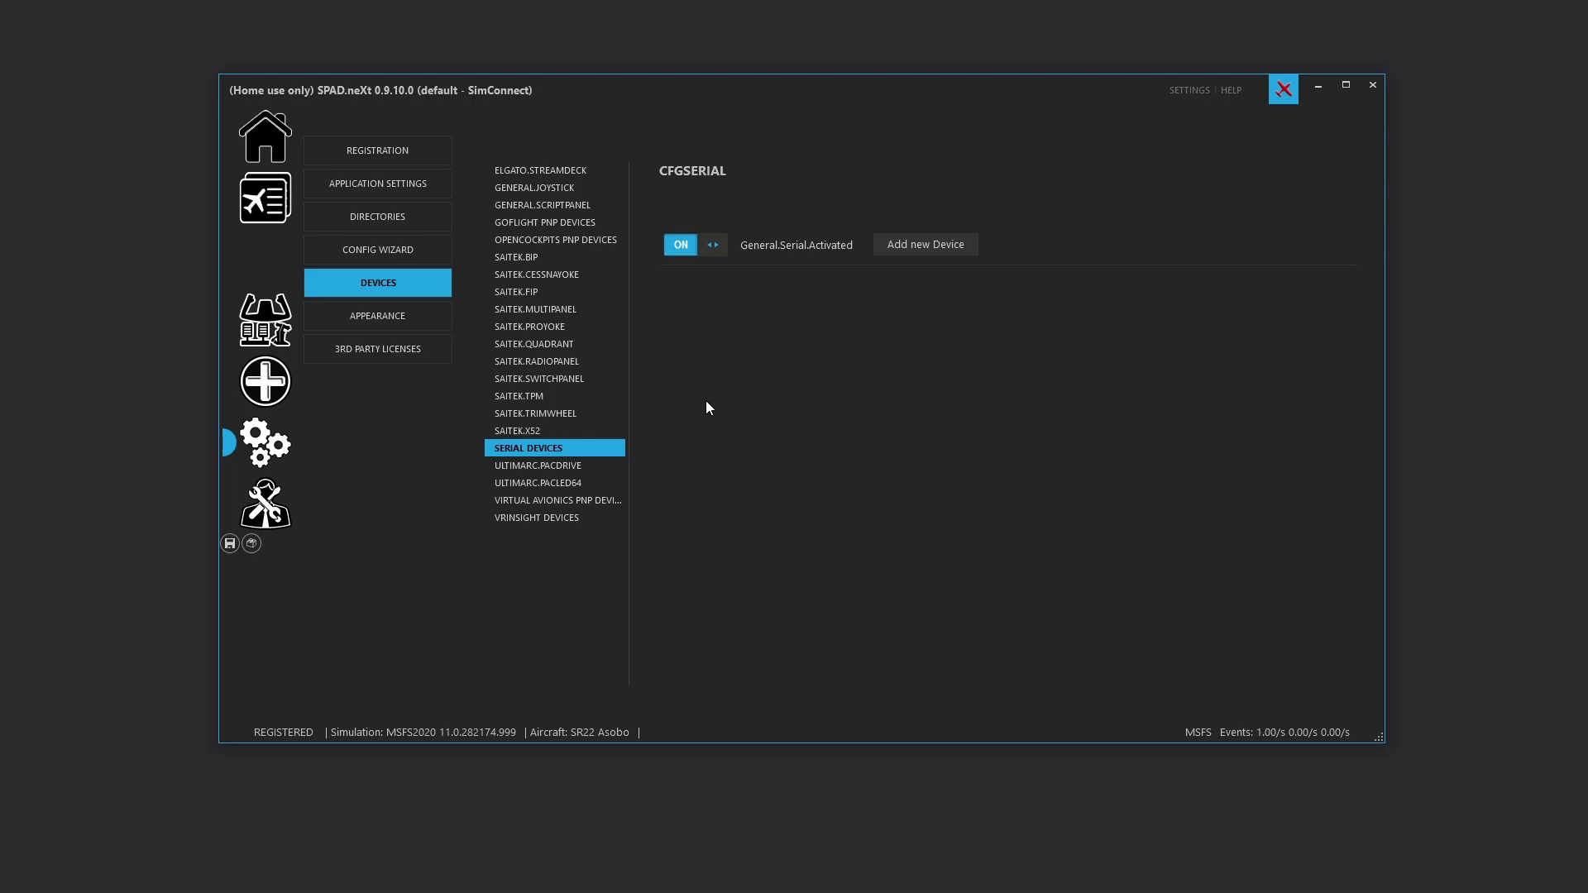
left_click(945, 248)
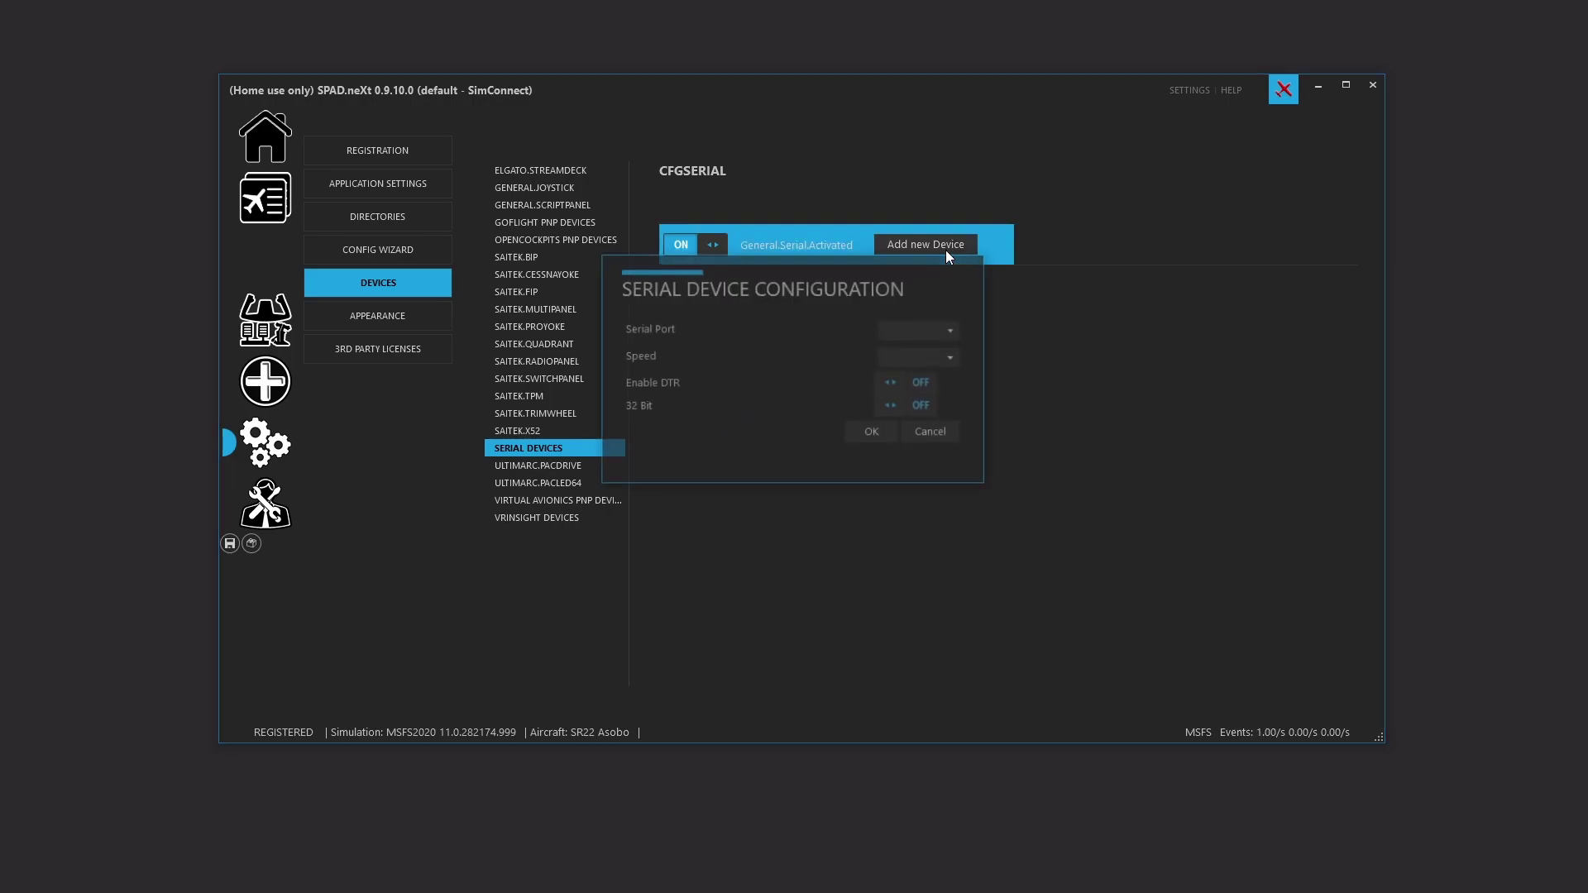
left_click(926, 332)
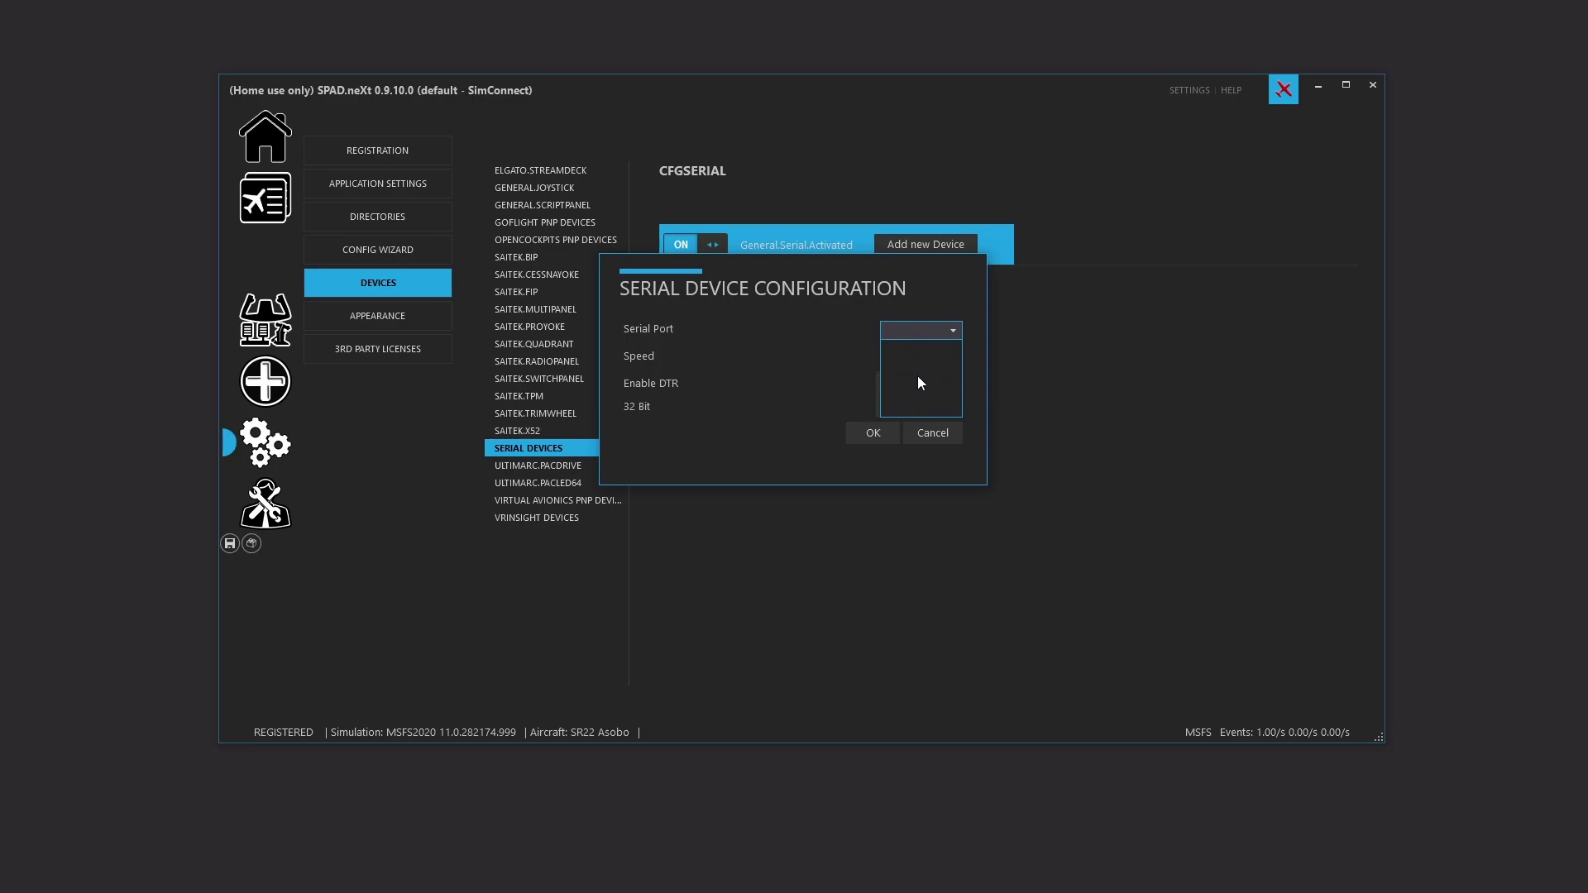
left_click(940, 435)
left_click(940, 435)
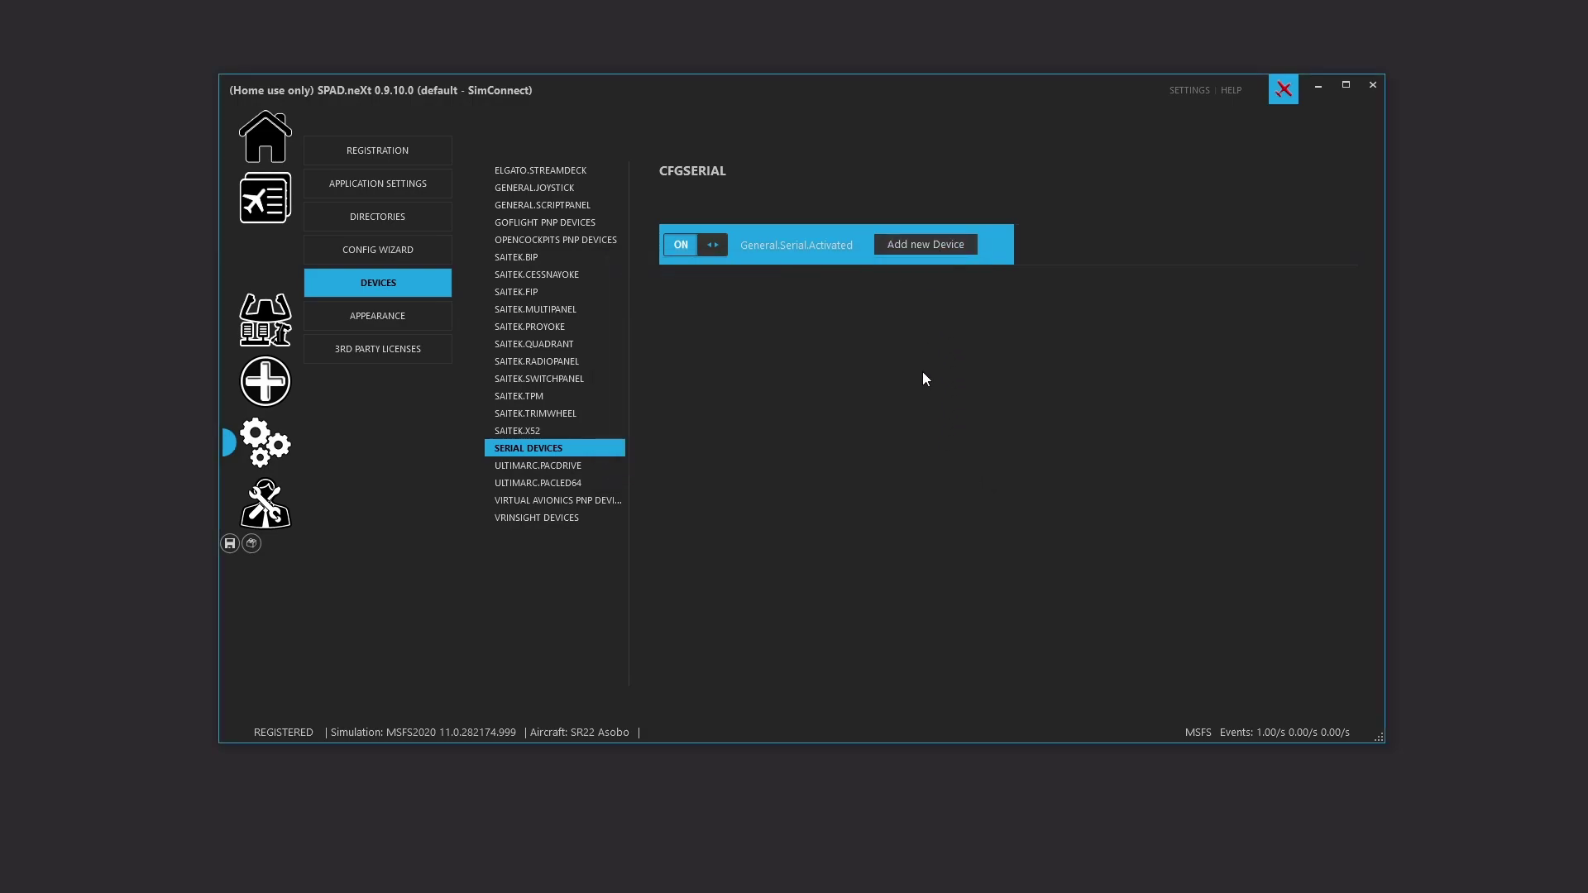
Step: View the device settings for Ultimarc PacDrive, Ultimarc PacLED64, Virtual Avionics PNP Devices and VRinsight Devices
left_click(548, 466)
left_click(547, 483)
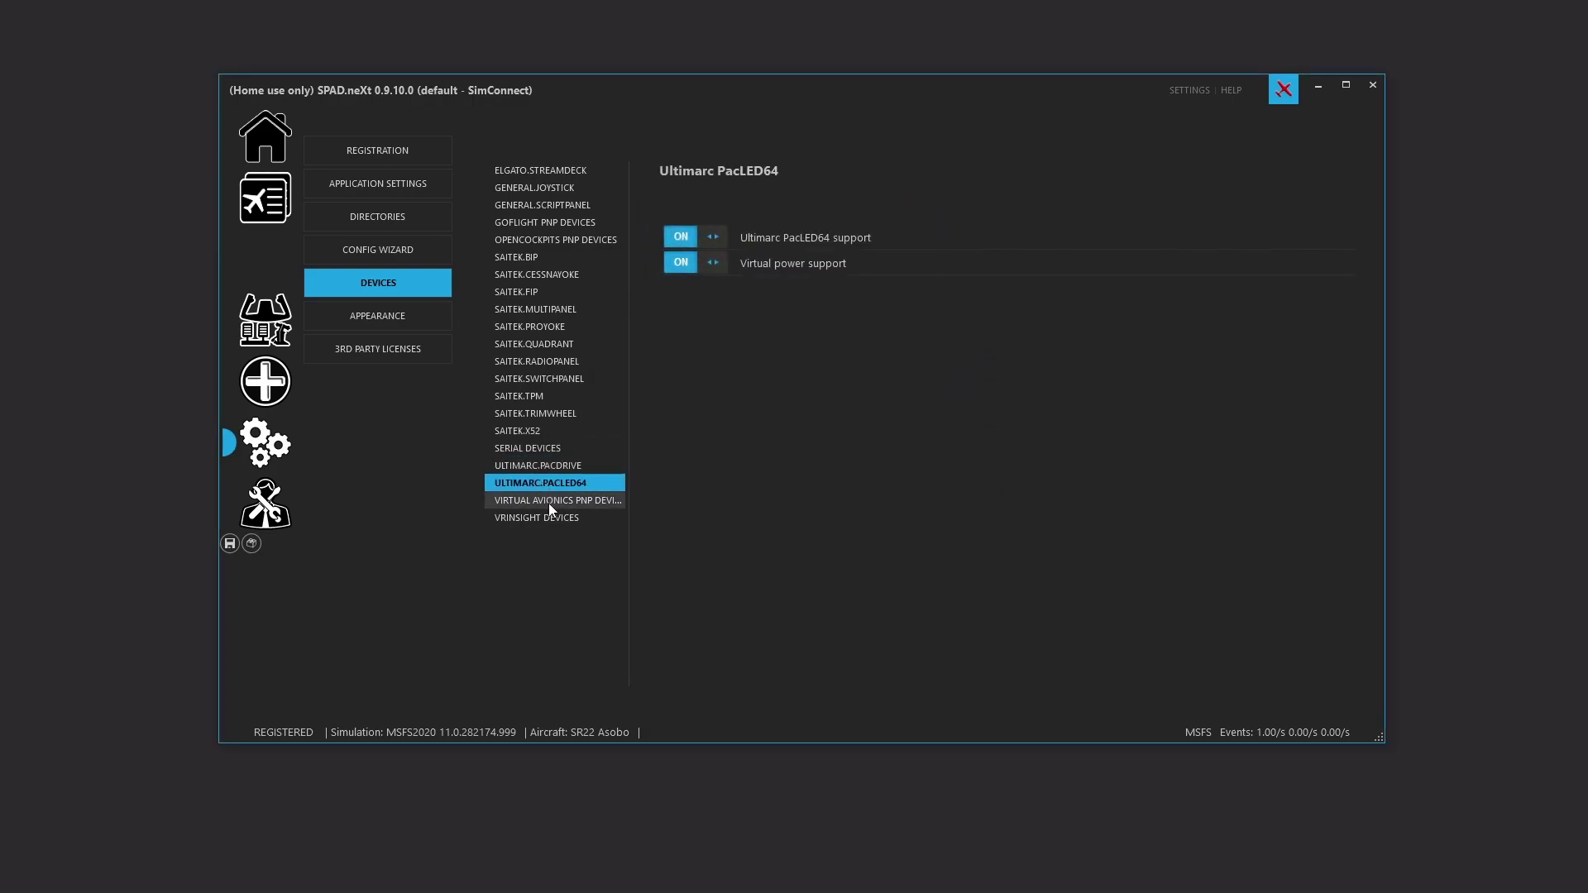
left_click(548, 500)
left_click(548, 518)
Step: Check the font size choices in the Appearance settings without changing them, and view the 3rd Party Licenses page
left_click(424, 319)
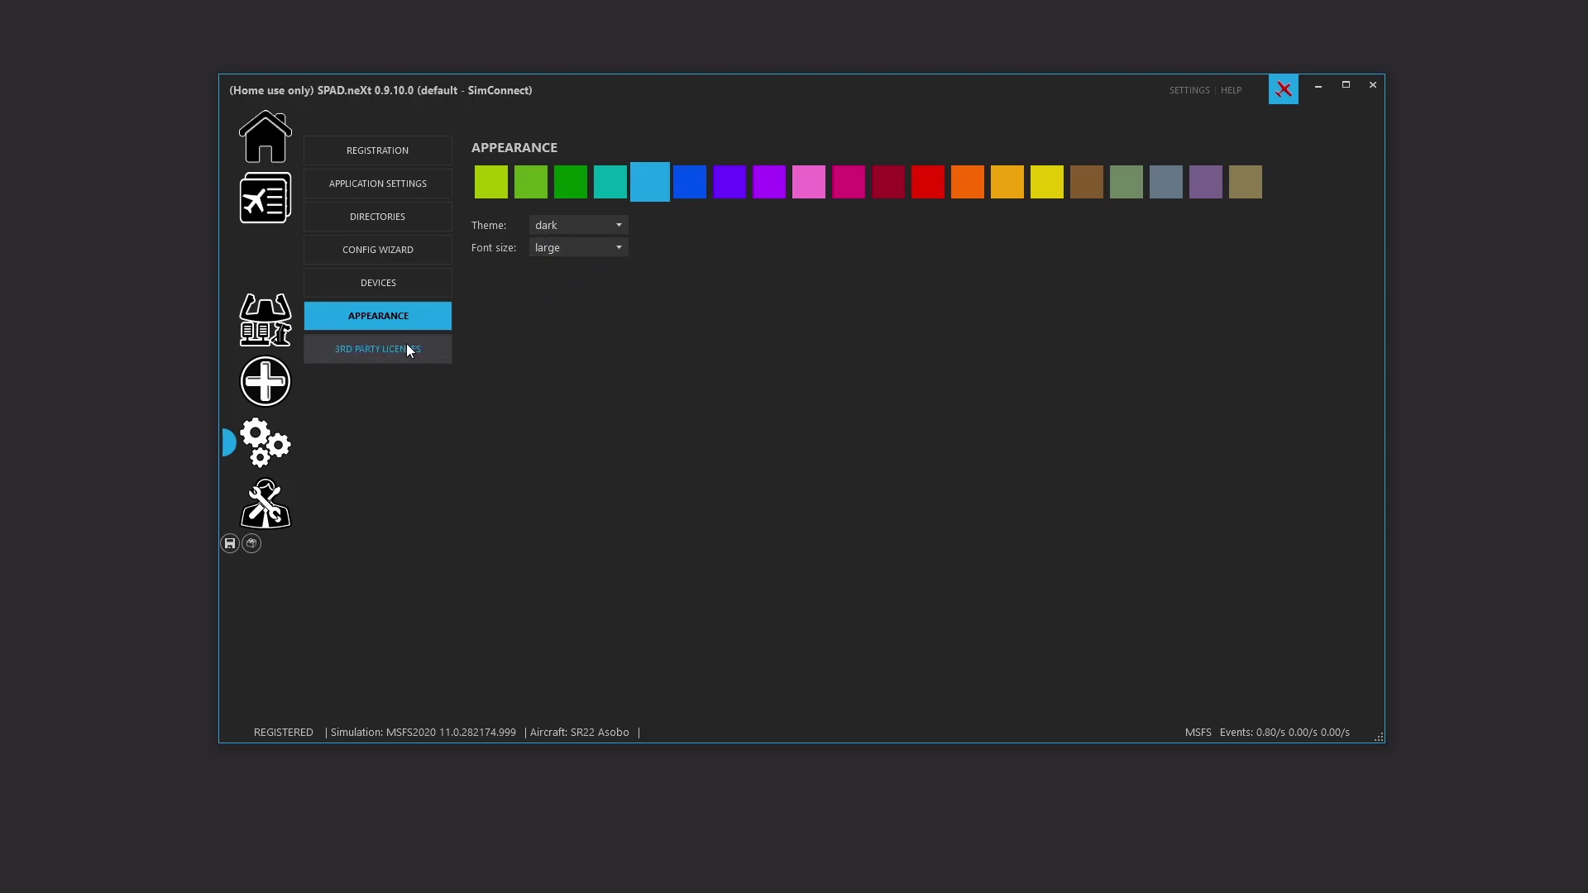
left_click(578, 242)
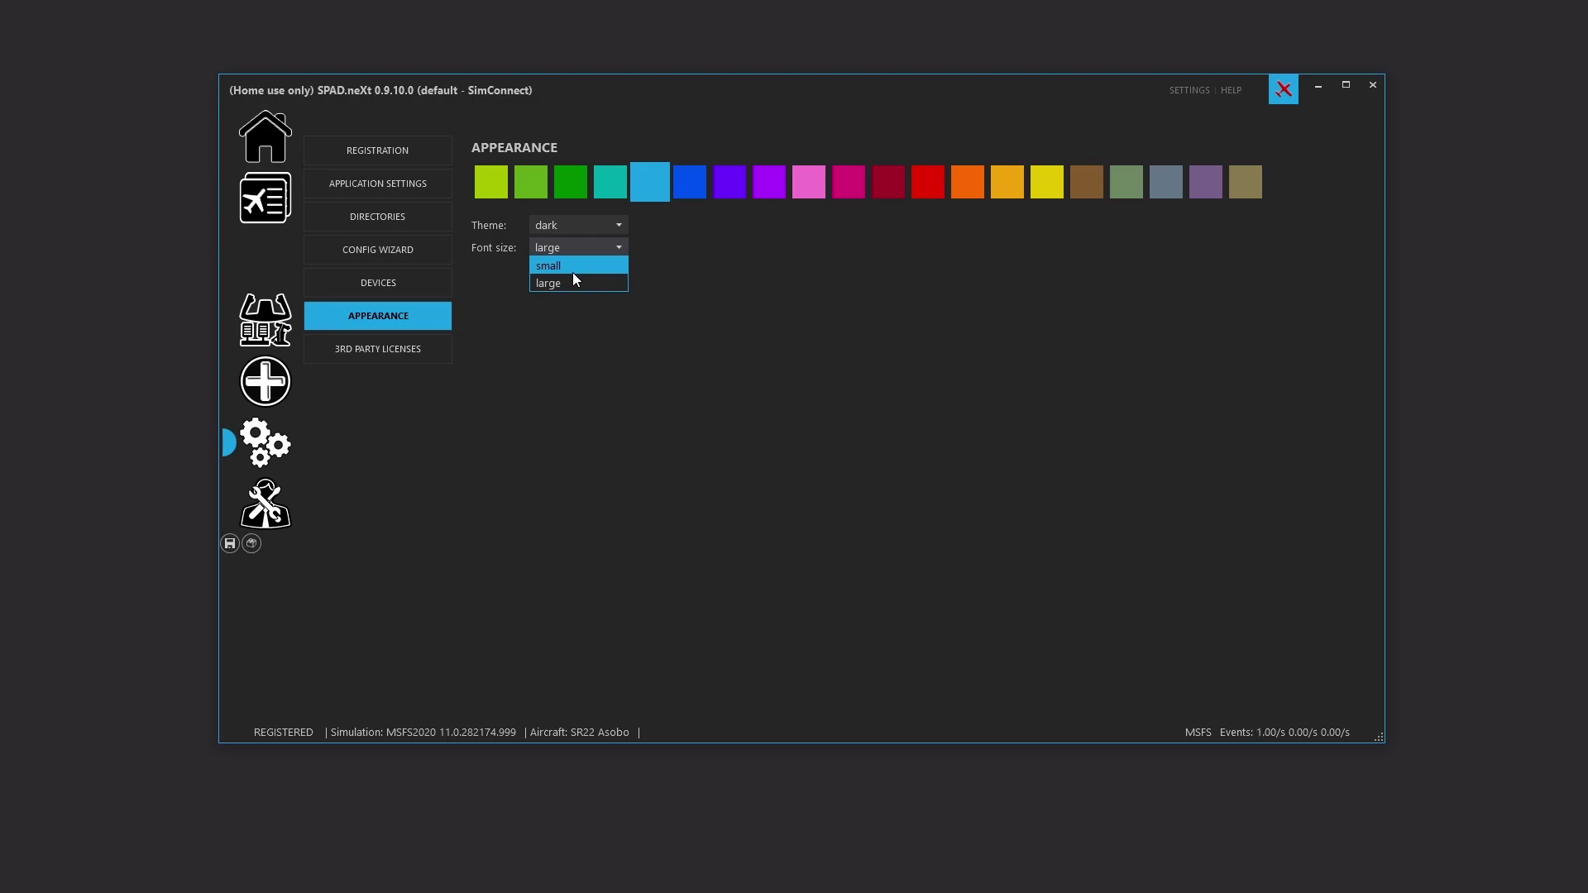
left_click(516, 360)
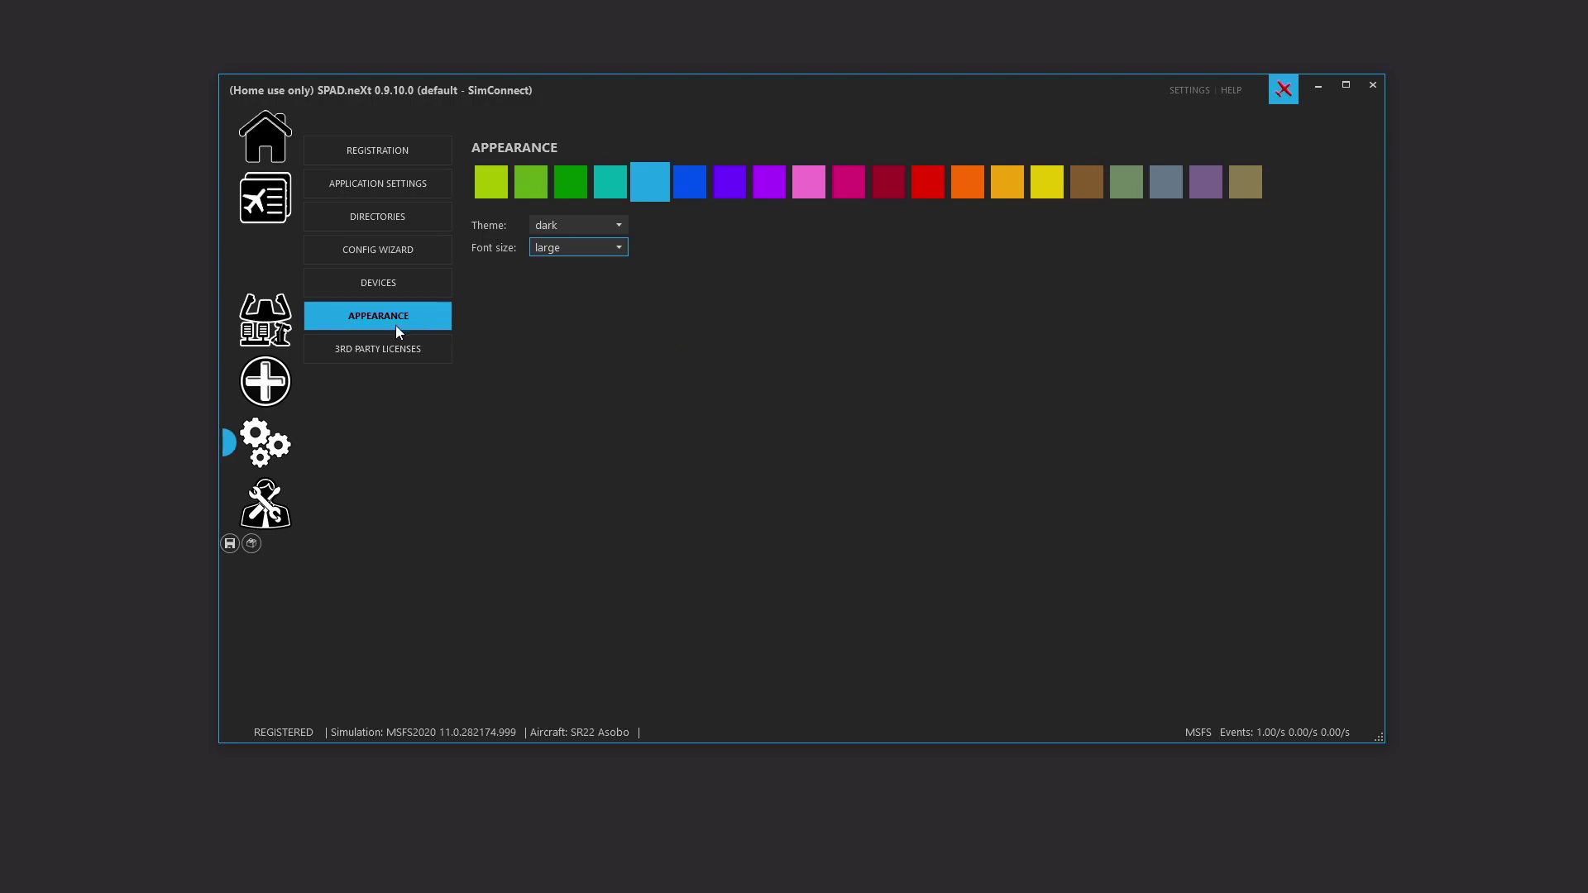
left_click(387, 350)
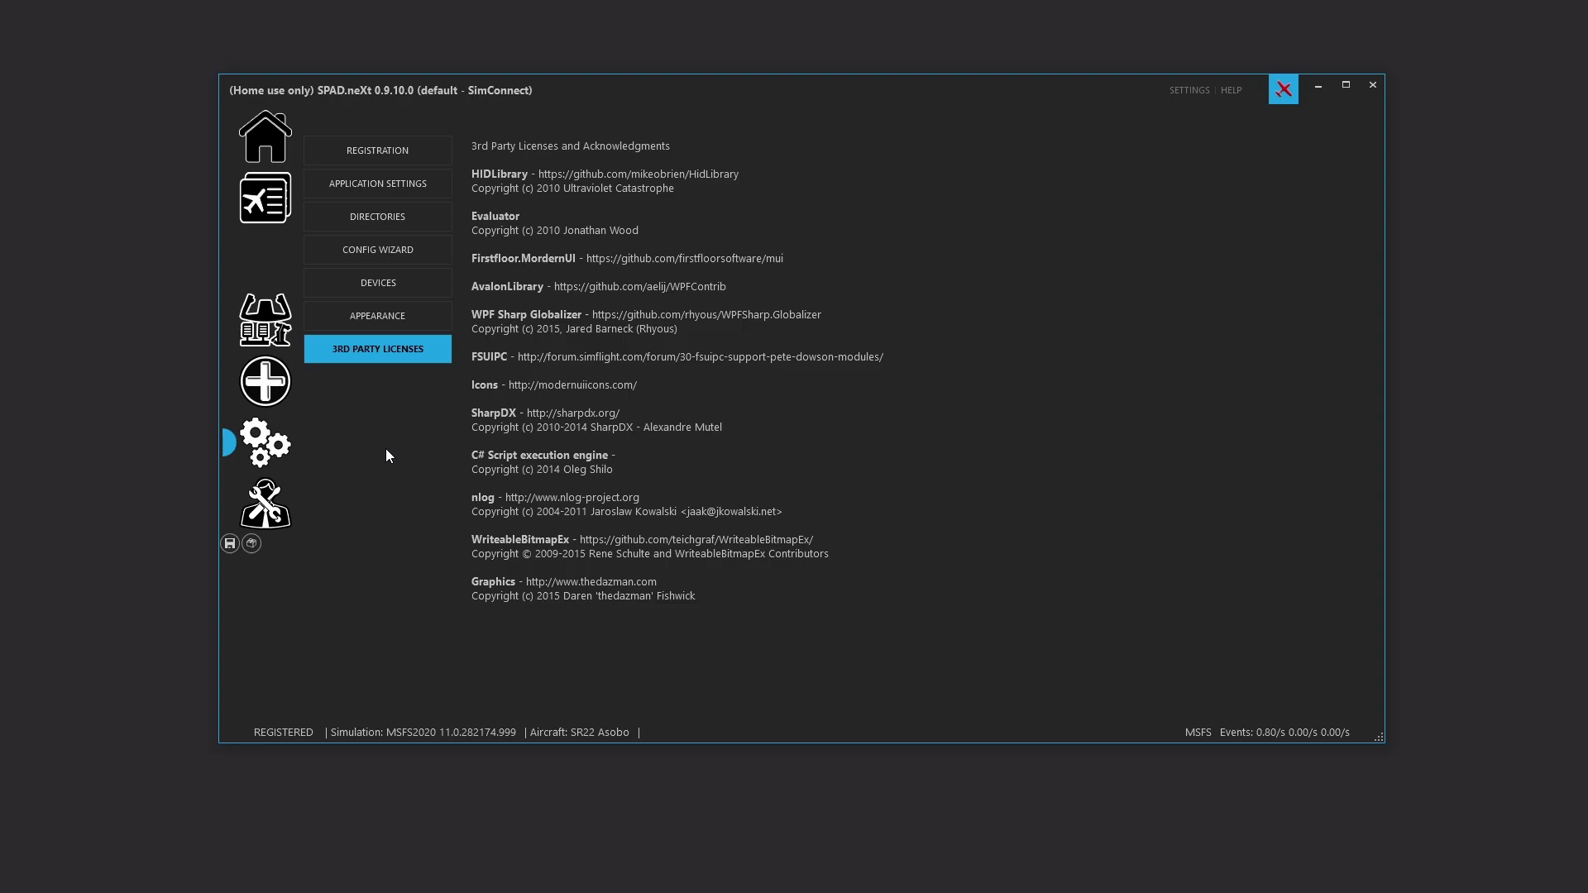
Step: Revisit the devices, My Profiles and home pages, and return to the VJOY 1 device page
left_click(269, 339)
left_click(280, 189)
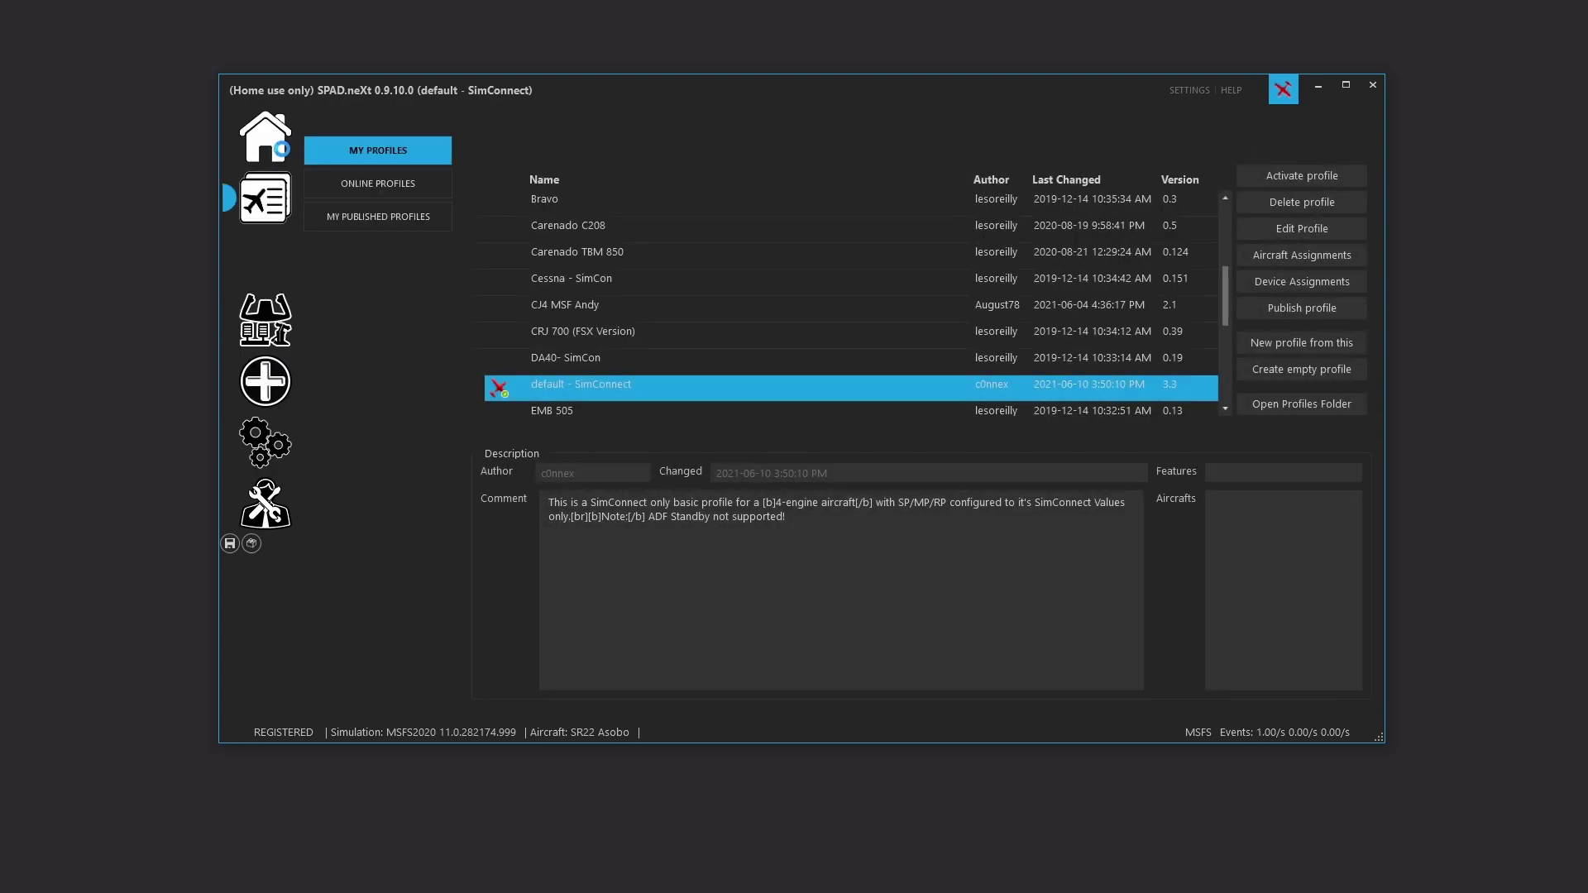
left_click(266, 136)
left_click(267, 331)
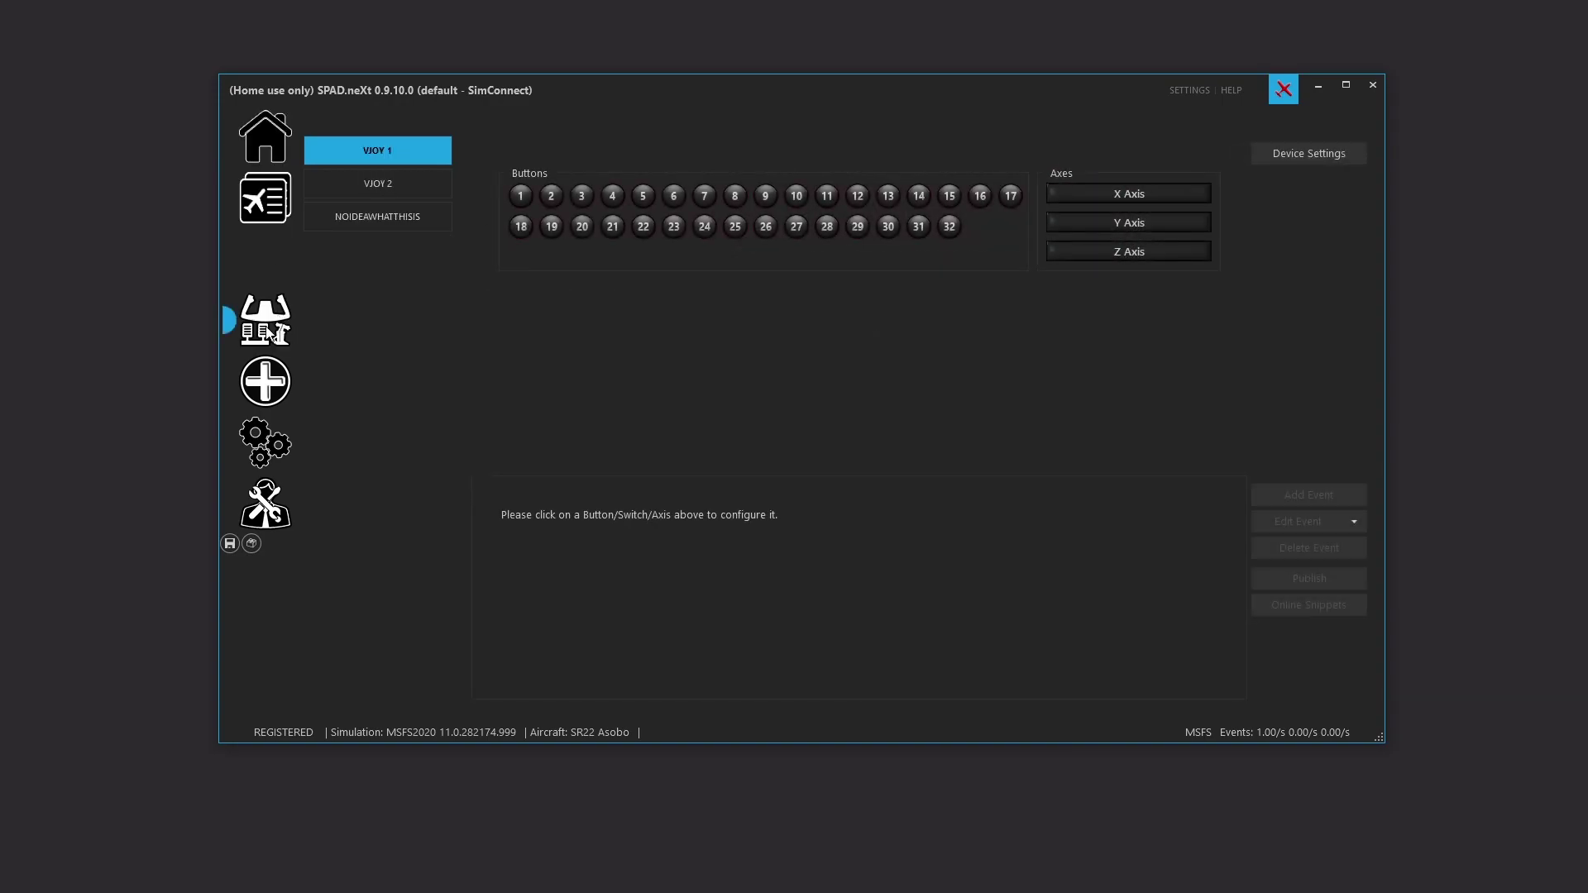